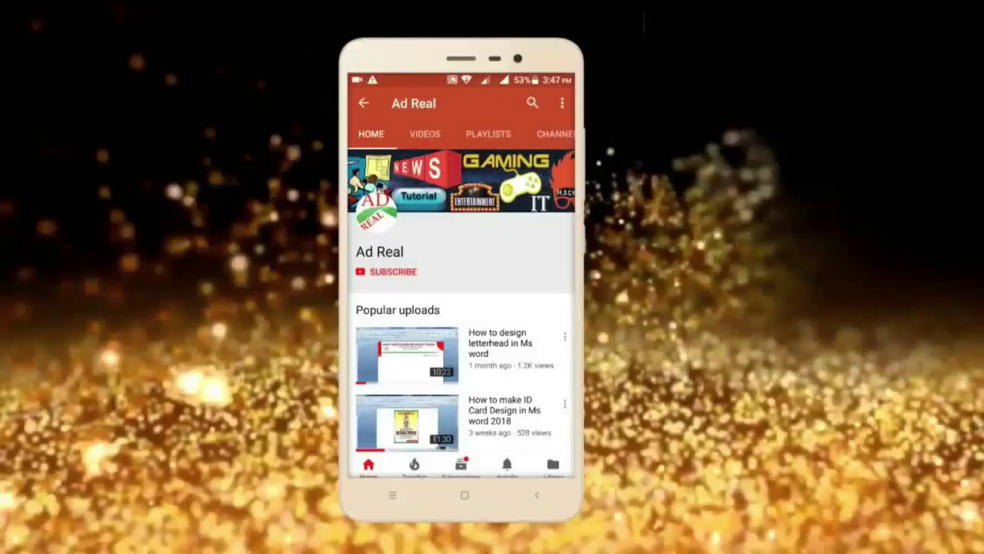
Subscribe to the Ad Real YouTube channel and turn on its upload notifications
click(396, 271)
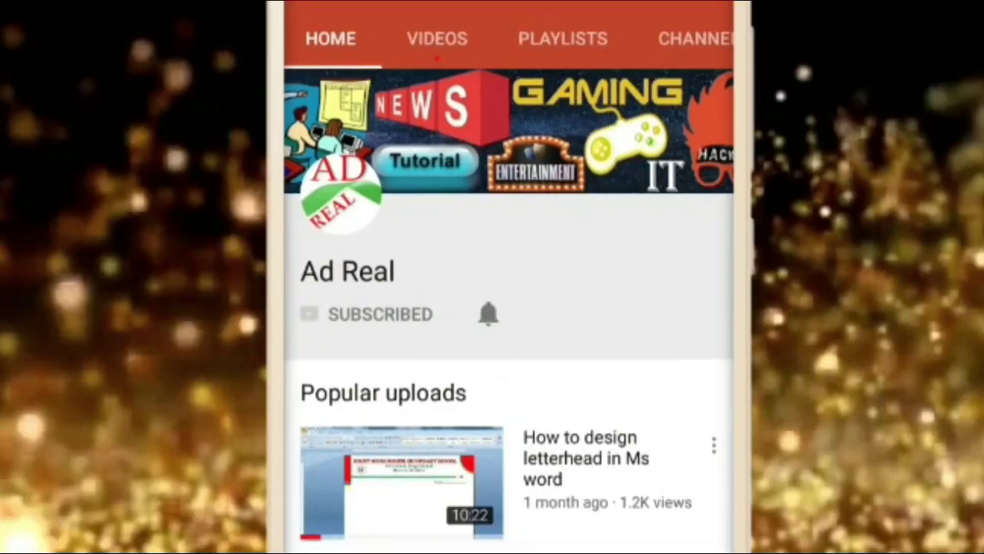
click(489, 312)
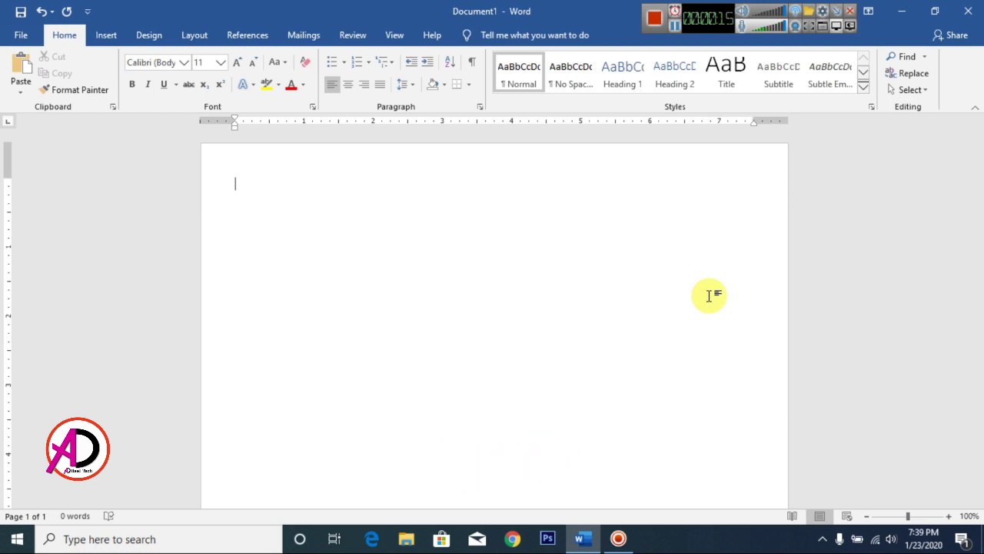
Give the page Narrow margins
click(193, 35)
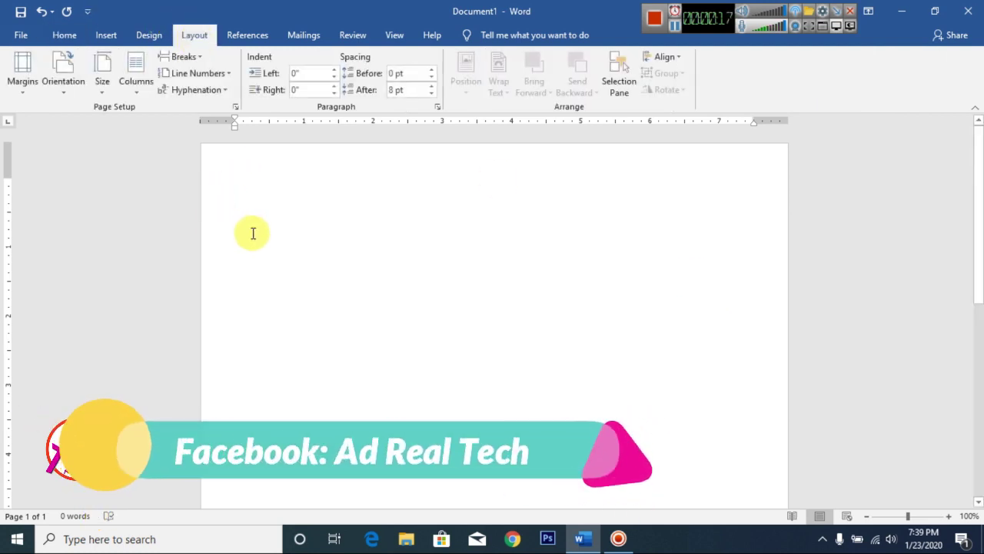
click(32, 93)
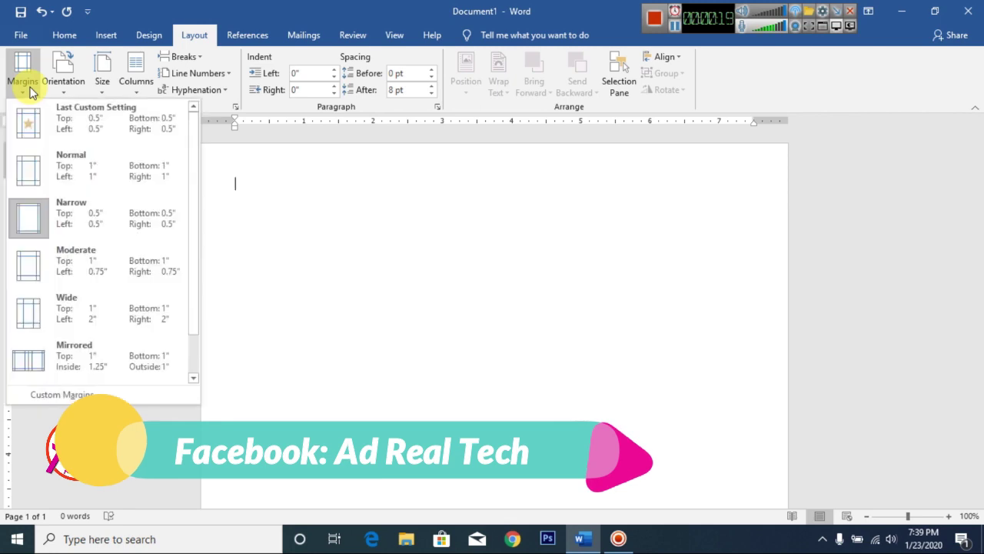
click(89, 216)
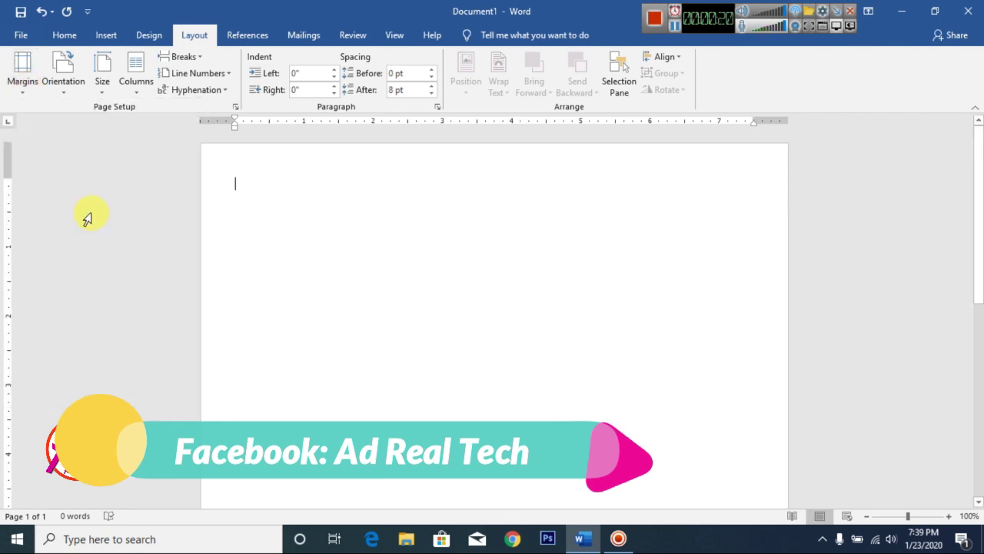
Set a custom paper size of 7 inches wide by 5 inches high
click(102, 76)
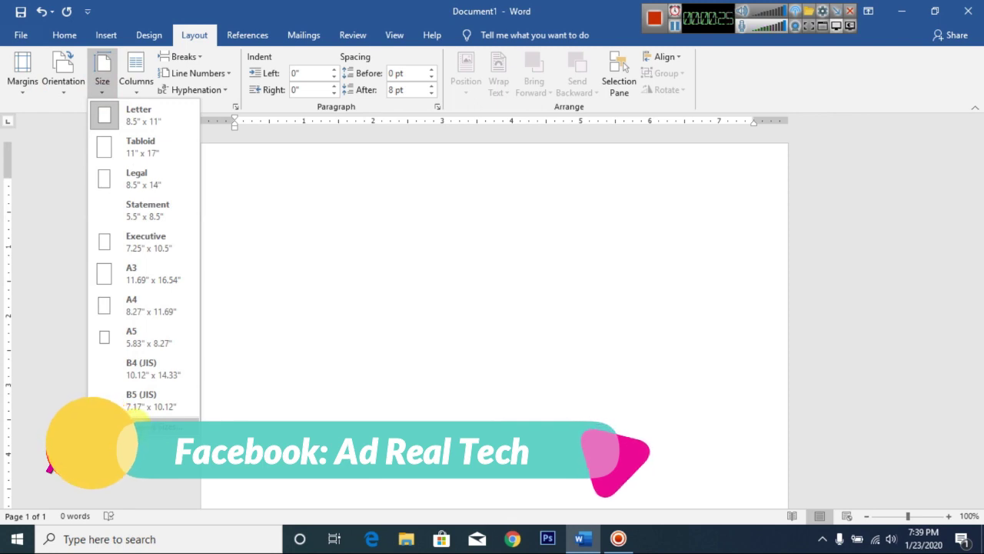
click(135, 425)
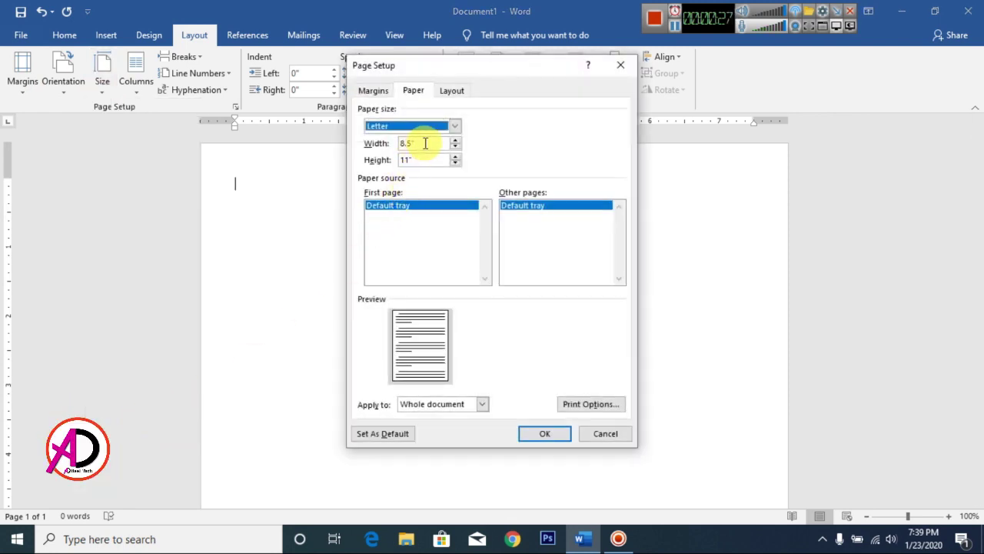
drag(416, 147, 385, 144)
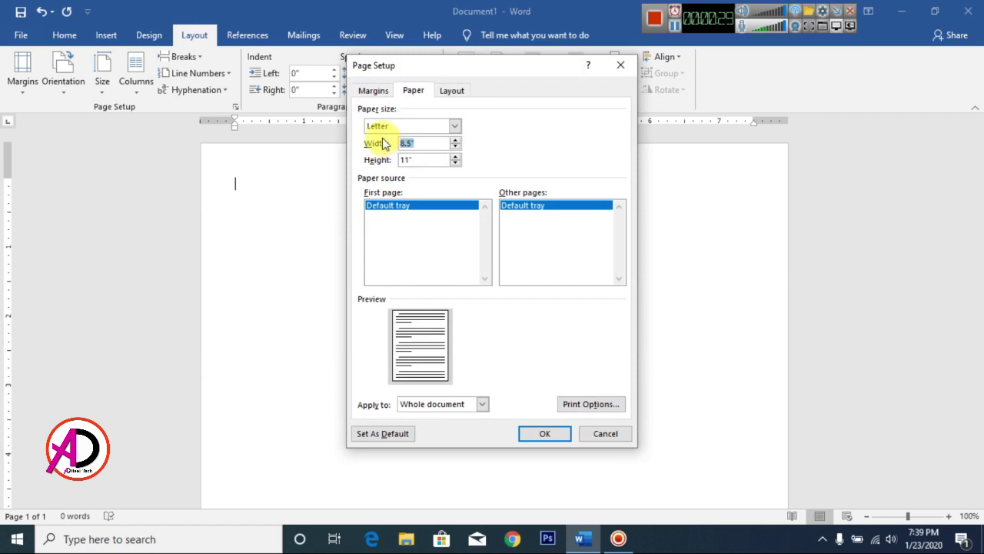
text(7)
key(Tab)
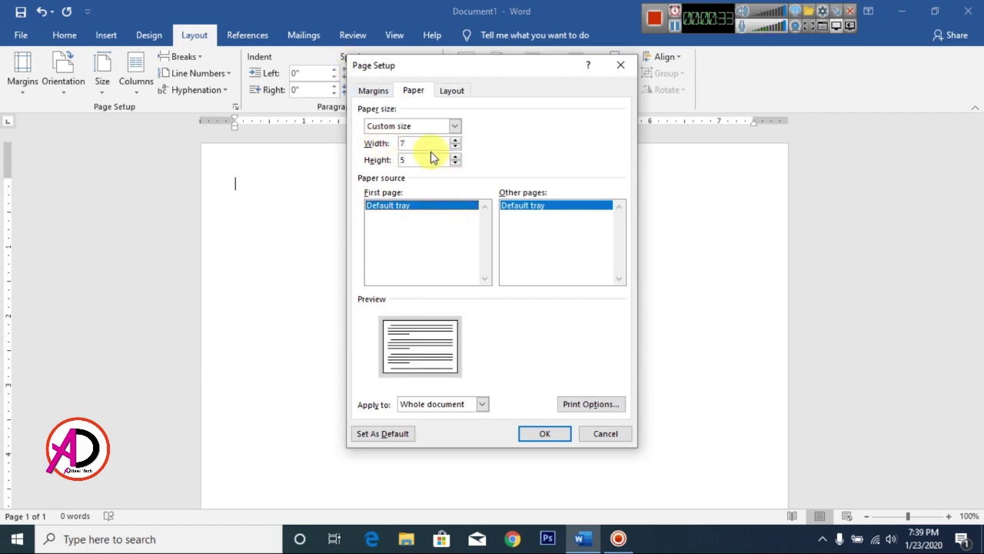
click(544, 435)
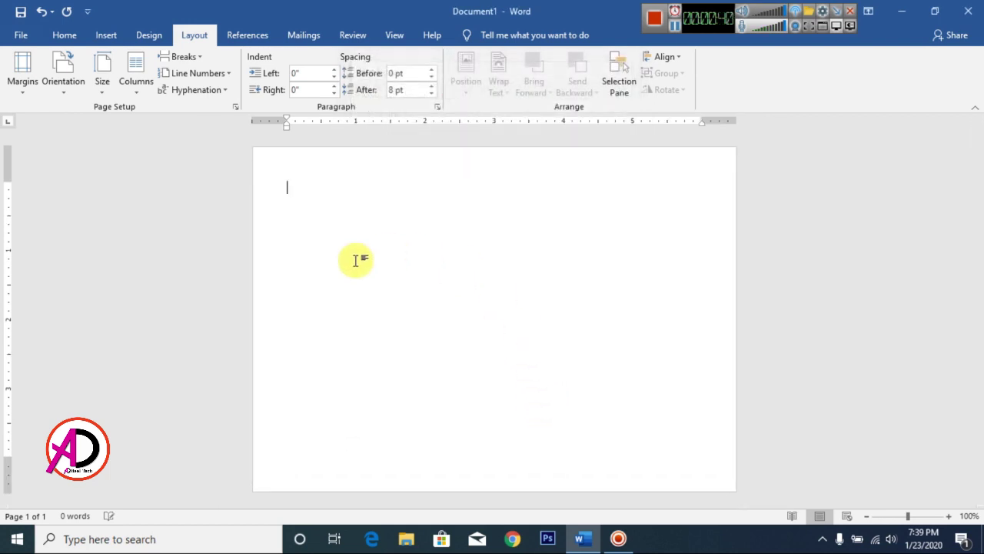
Draw a rectangle from the page's top-left to bottom-right corner, covering the whole 7 by 5 card
scroll(497, 347, down, 1)
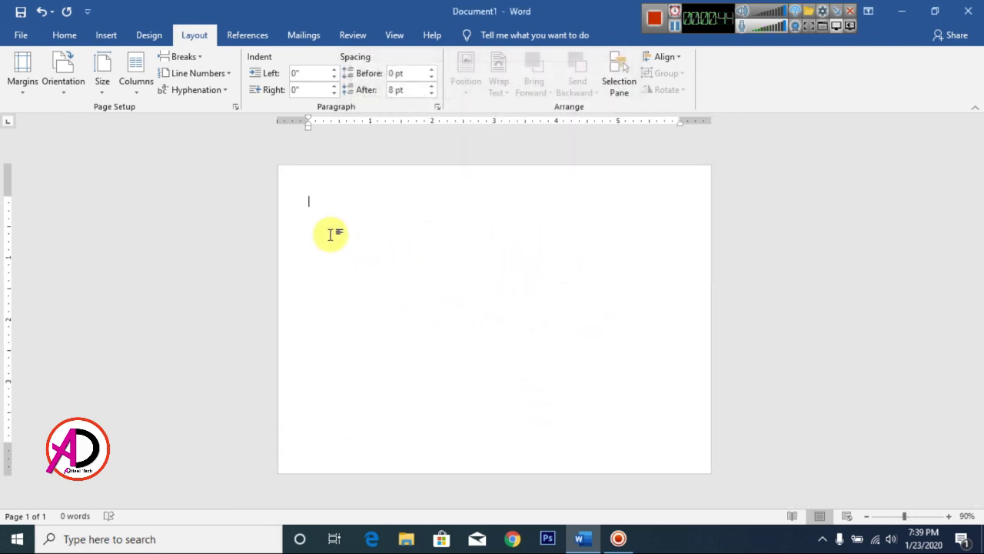
click(56, 38)
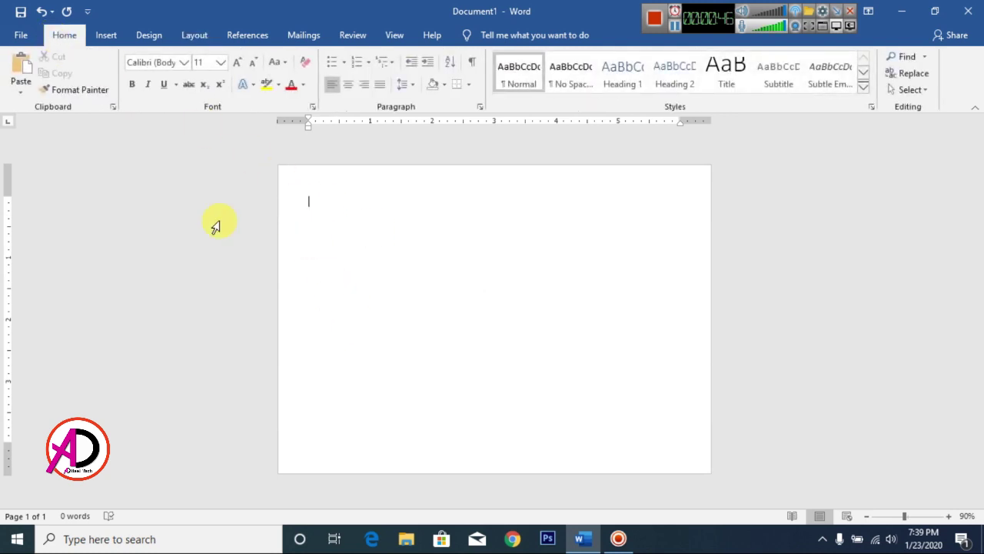
click(107, 37)
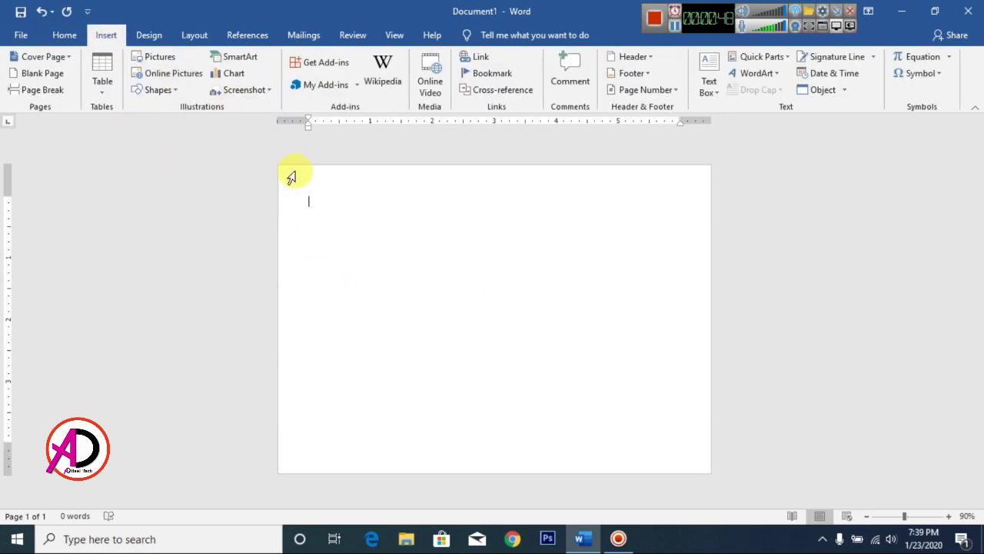
click(159, 90)
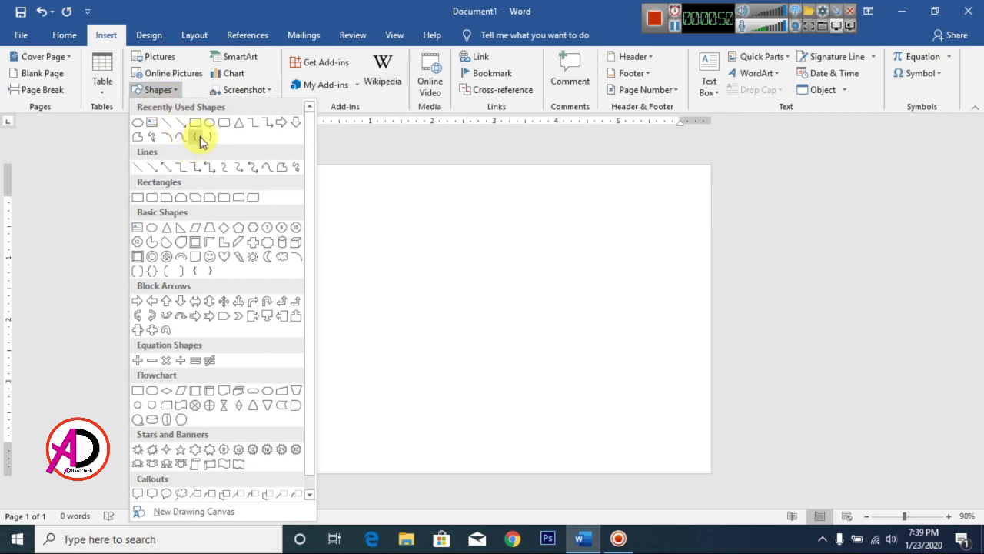
click(197, 124)
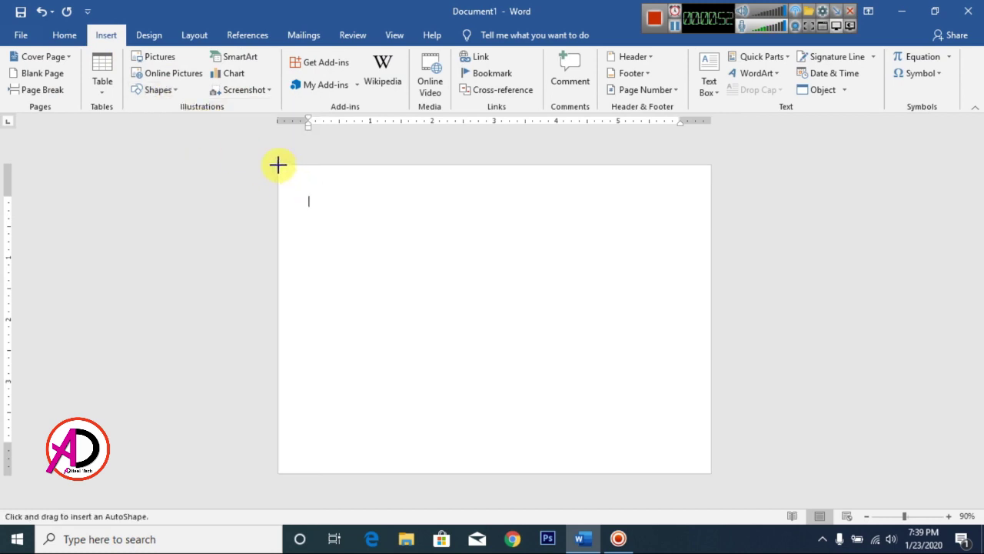
drag(278, 164, 709, 472)
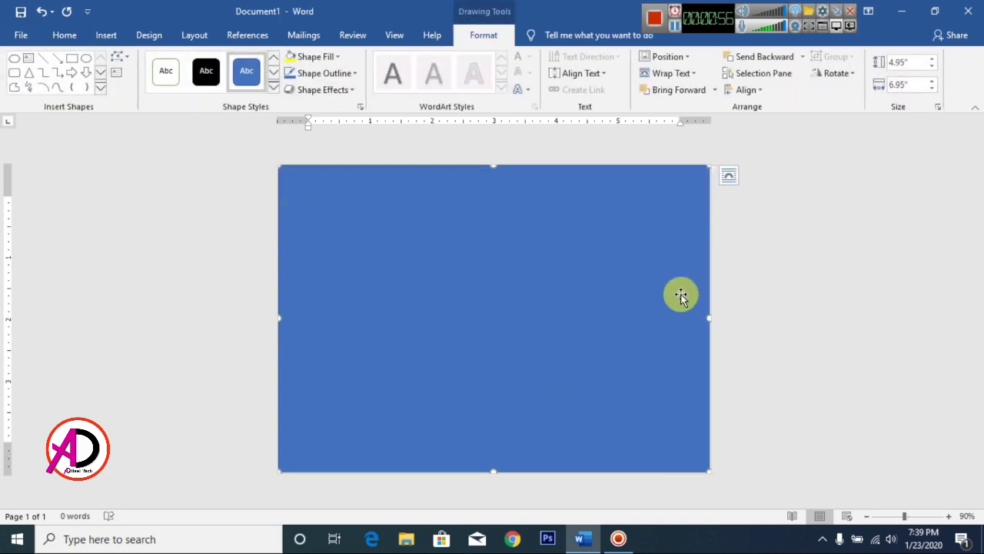
Fill the rectangle yellow, remove its outline, and stretch it to the page's right edge
click(316, 57)
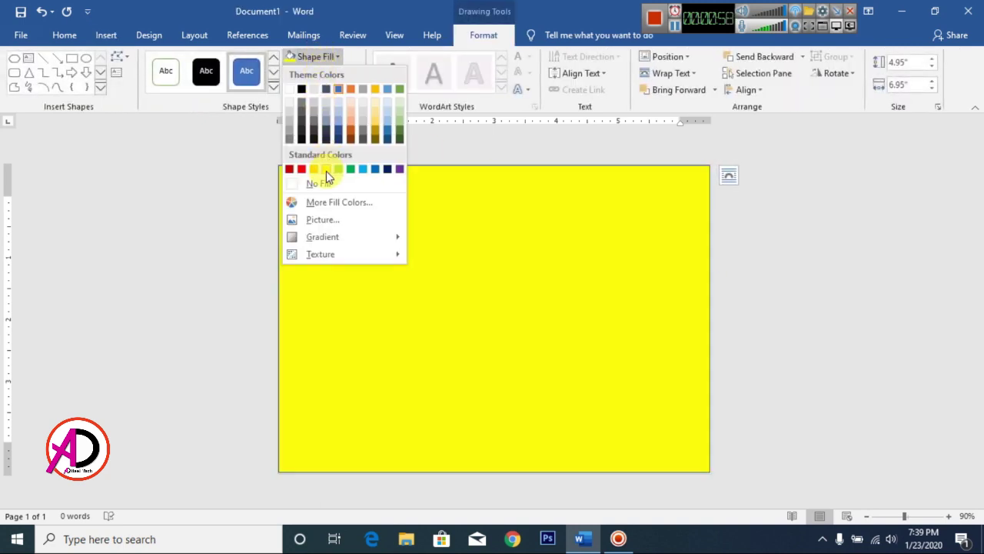
click(326, 169)
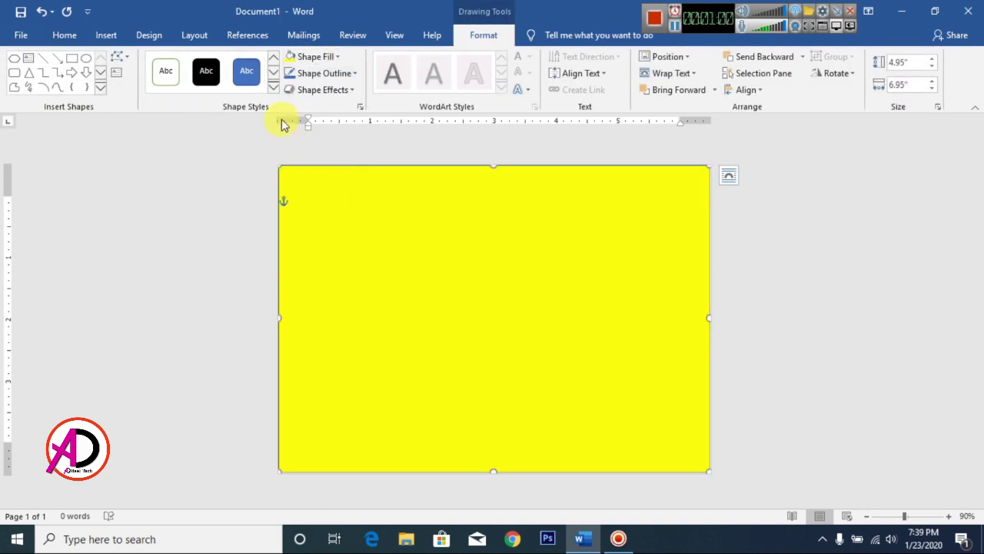
click(323, 77)
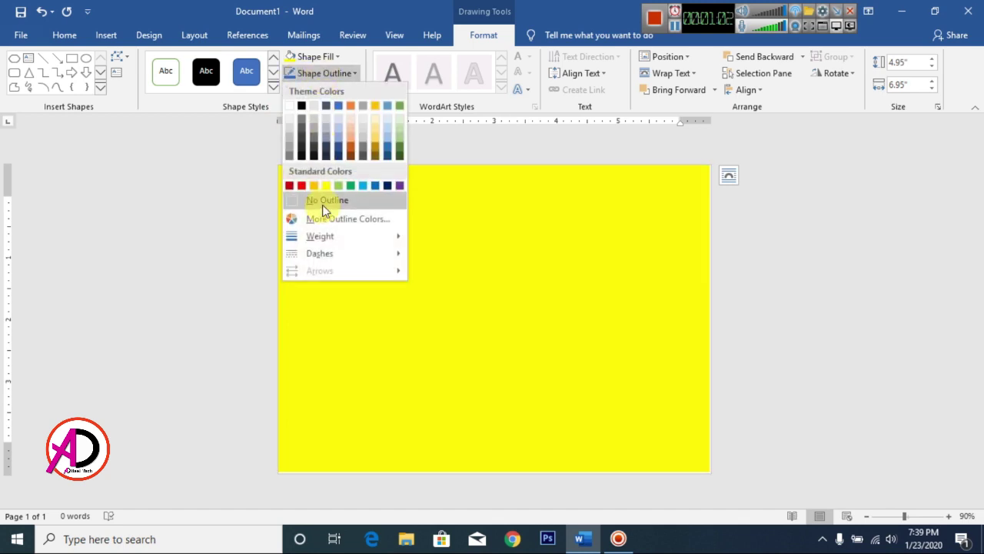
click(323, 201)
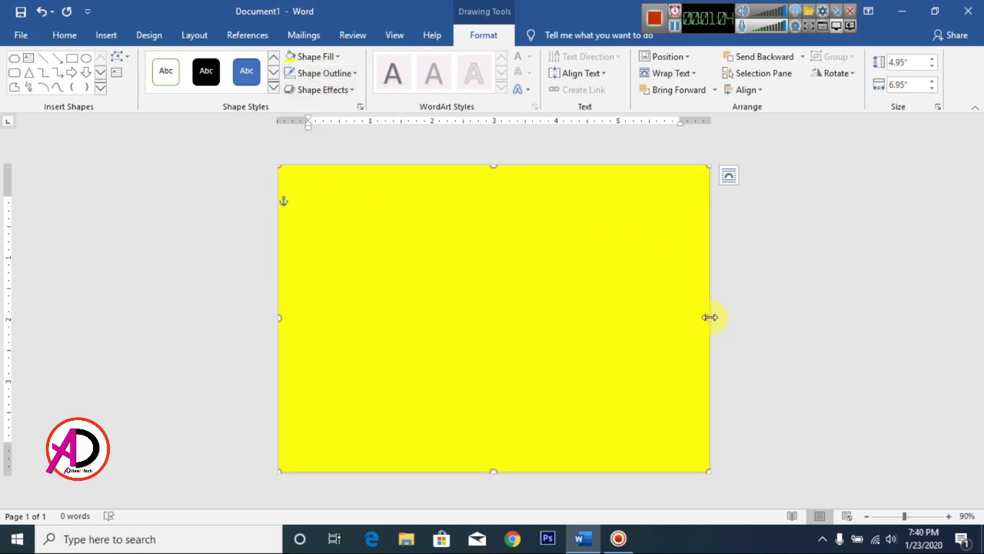
drag(710, 316, 712, 316)
click(779, 317)
Apply a dark-centred yellow radial gradient to the rectangle and open More Gradients
click(518, 261)
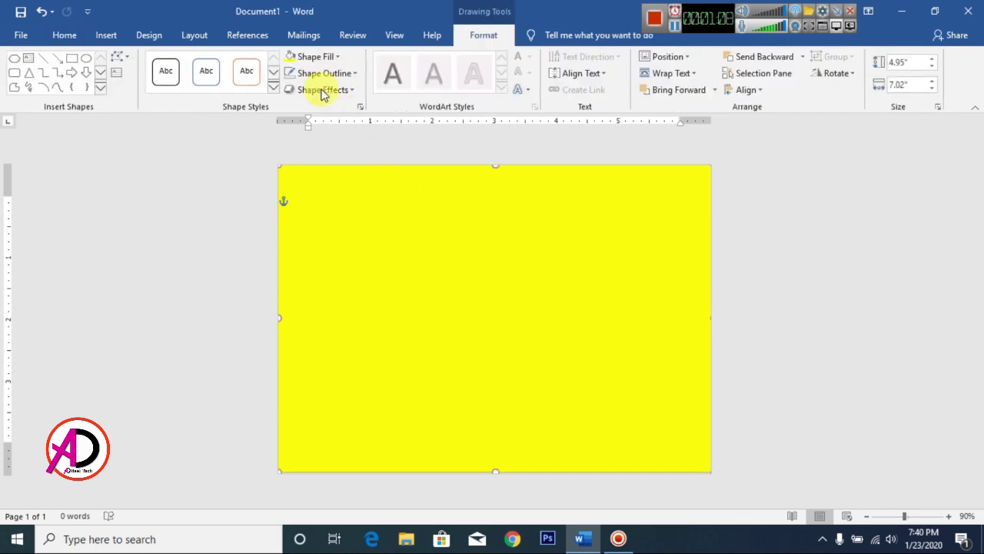
click(315, 57)
mouse_move(323, 236)
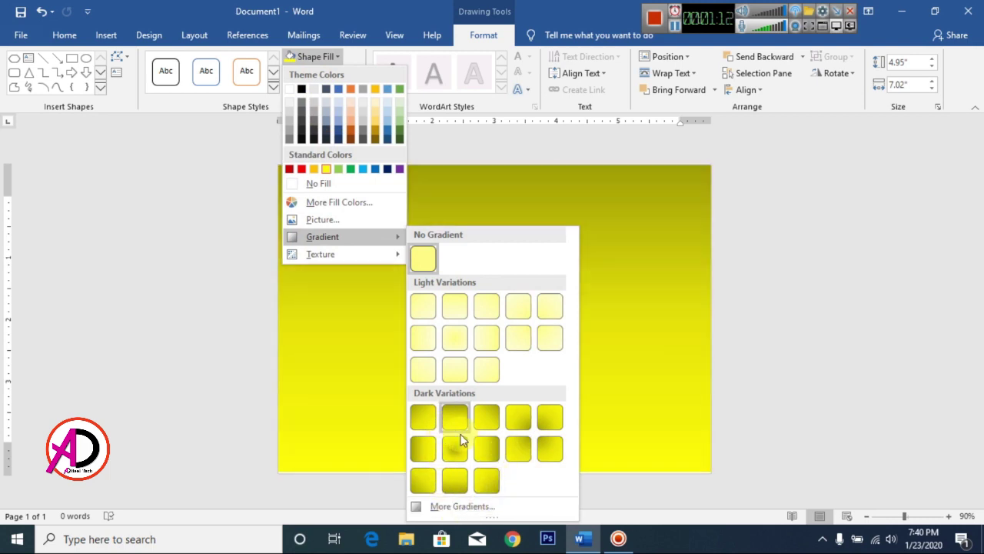
click(455, 450)
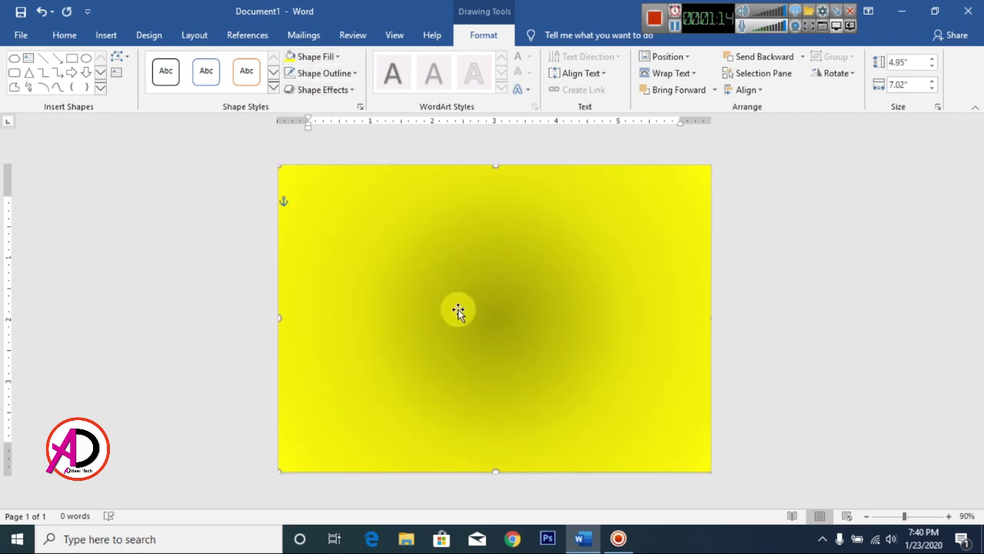
click(313, 59)
mouse_move(325, 237)
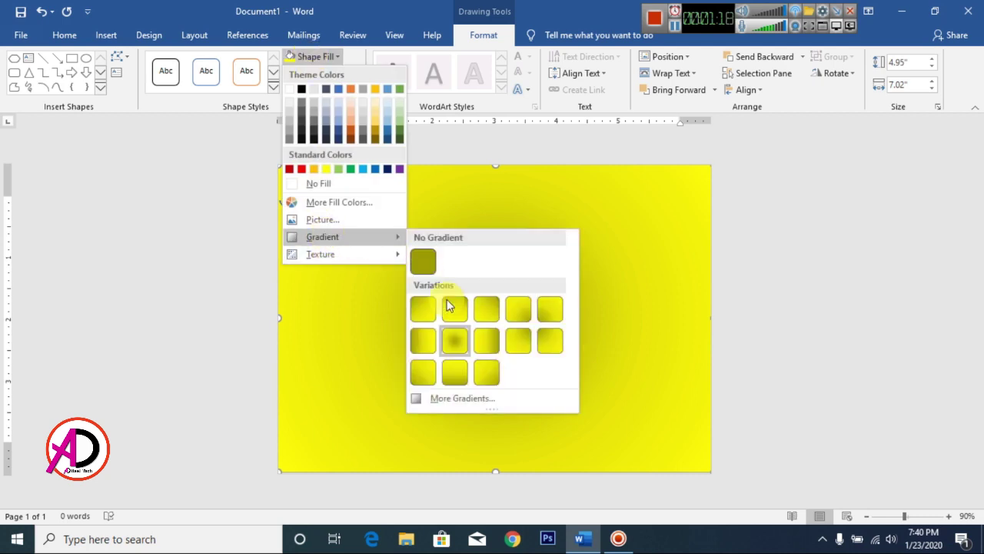
click(475, 401)
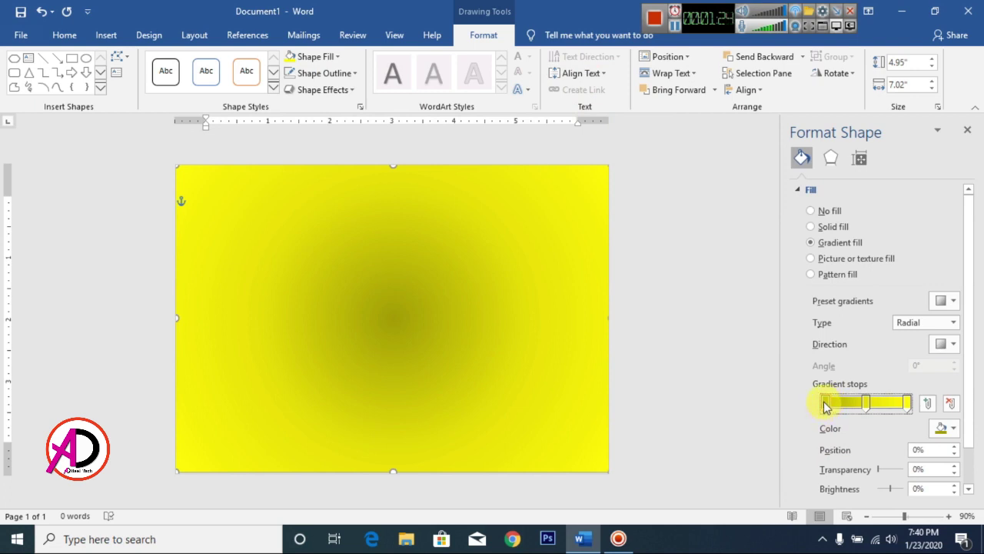
Make the first gradient stop white and the middle stop yellow, shifting it outward
click(954, 428)
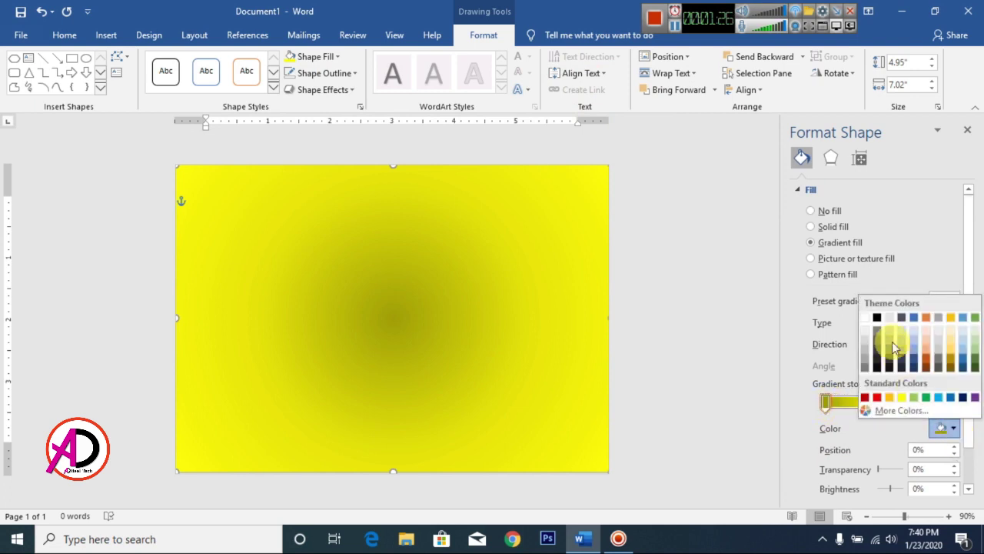
click(872, 317)
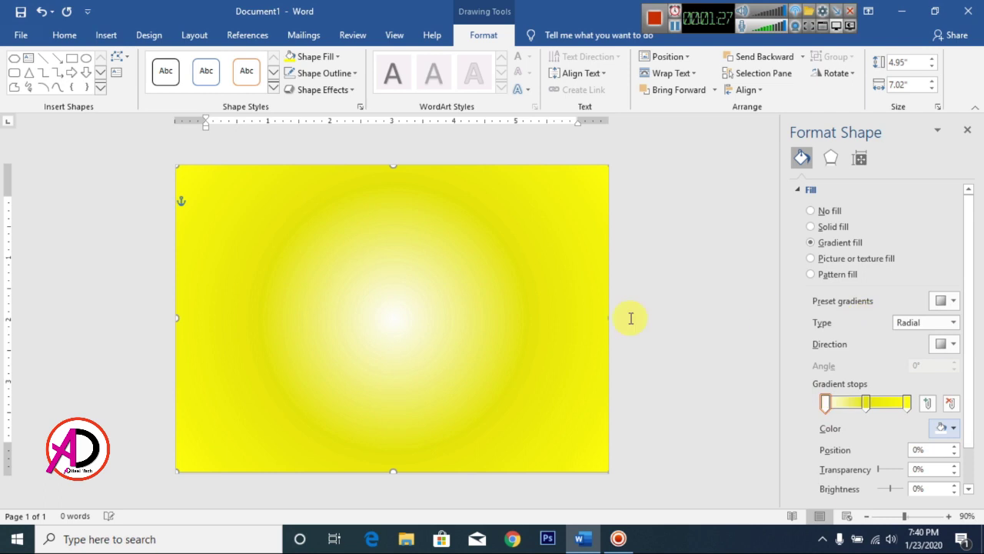
click(867, 403)
click(952, 429)
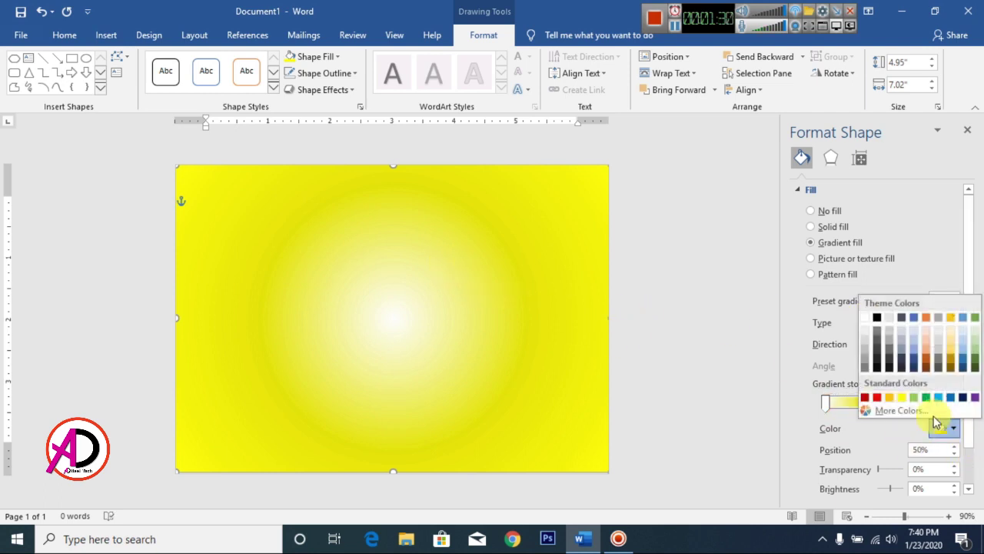
click(905, 402)
drag(866, 403, 888, 407)
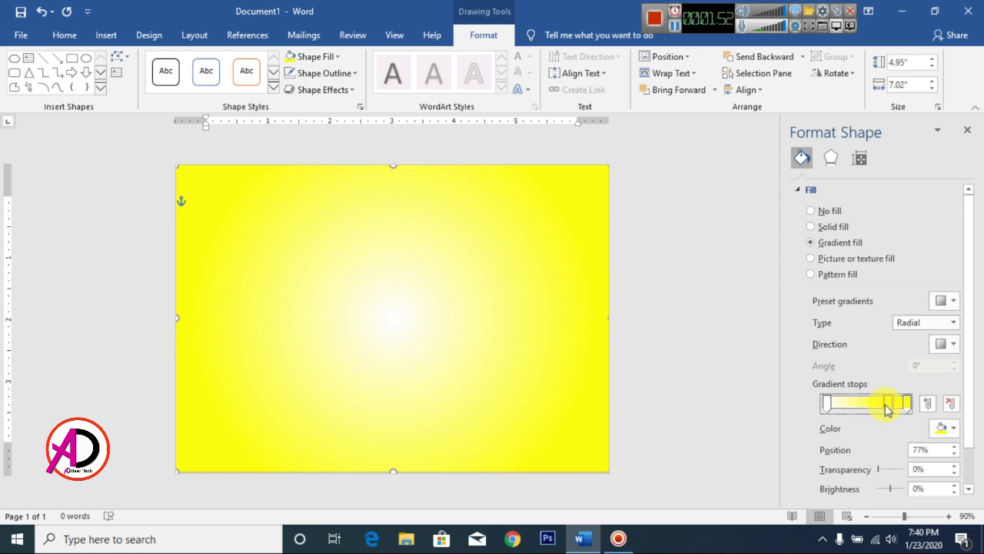
Close the Format Shape pane and deselect the rectangle
click(968, 132)
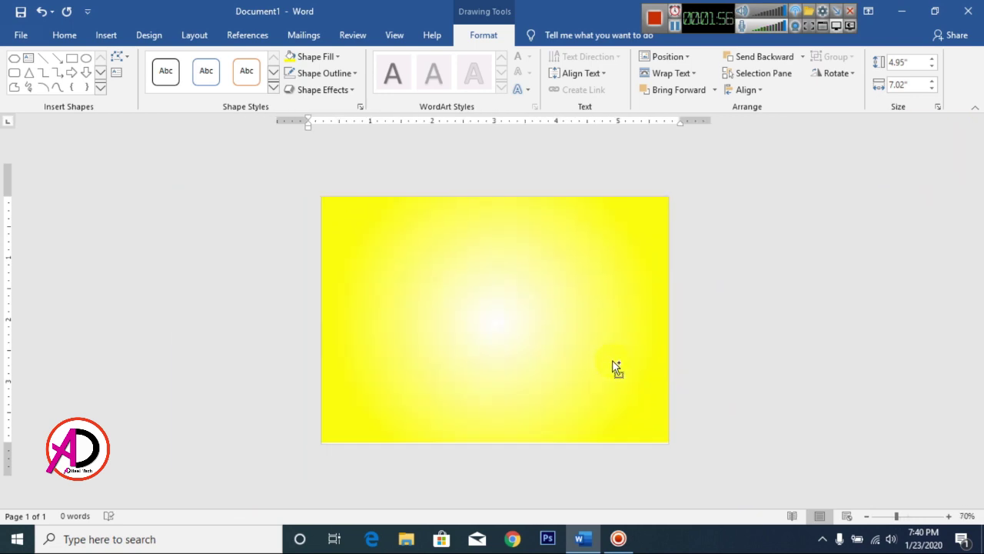
click(719, 264)
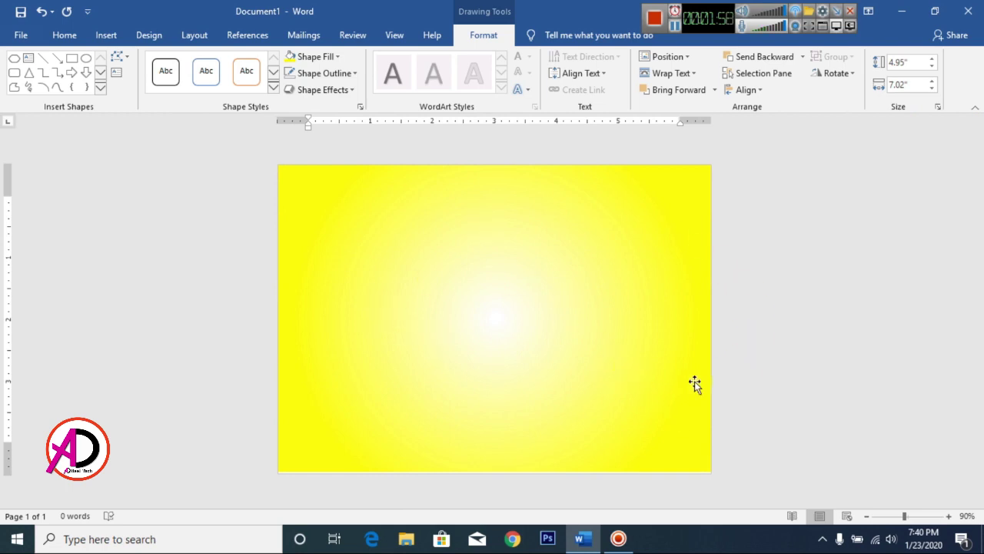
ctrl+scroll(711, 384, up, 1)
ctrl+scroll(710, 383, down, 2)
click(734, 332)
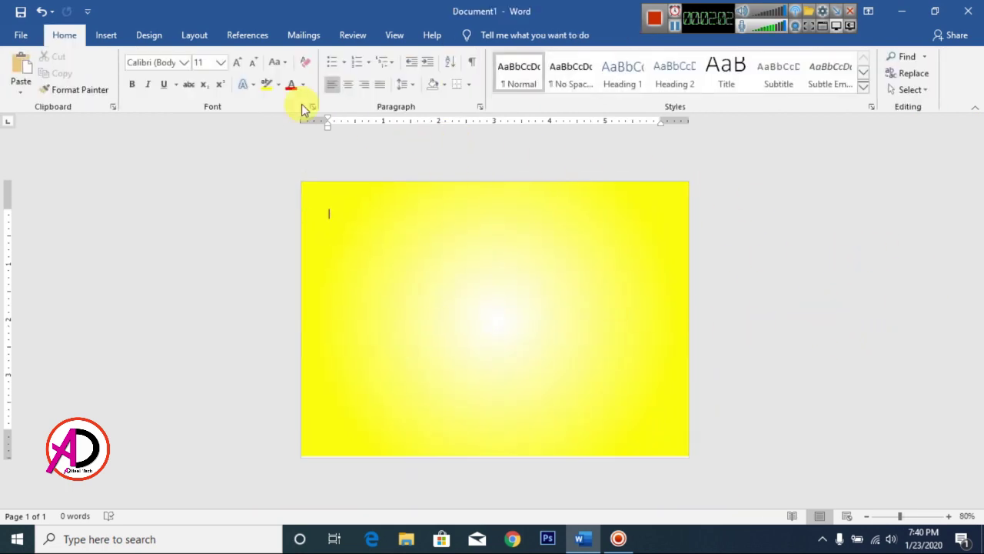
Insert the birthday-party balloons image from the design collection folder onto the card
click(108, 36)
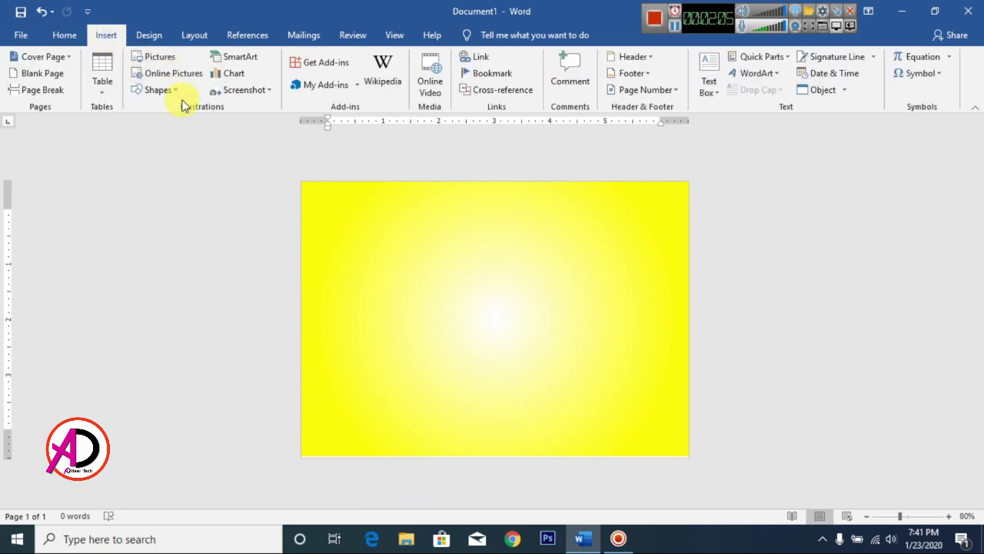
click(170, 60)
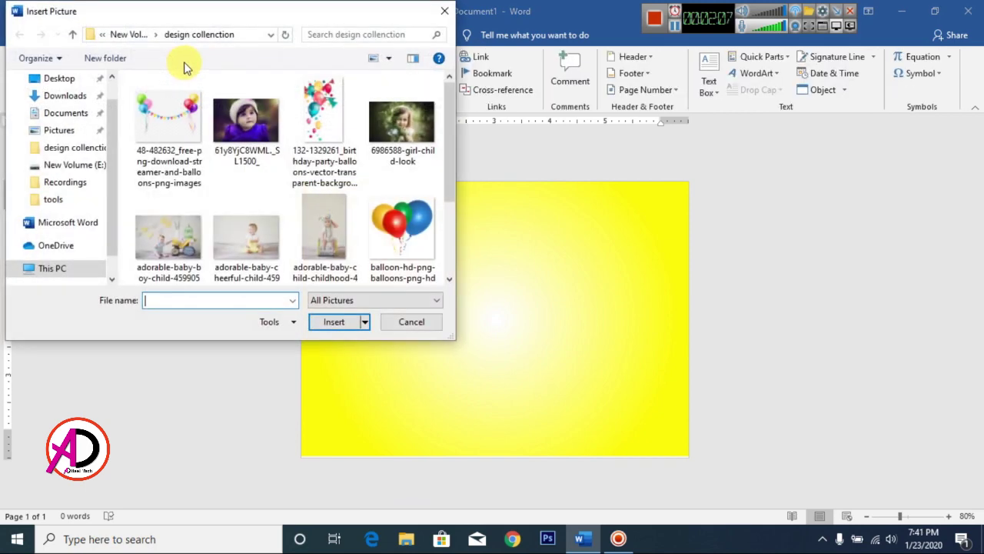
click(322, 112)
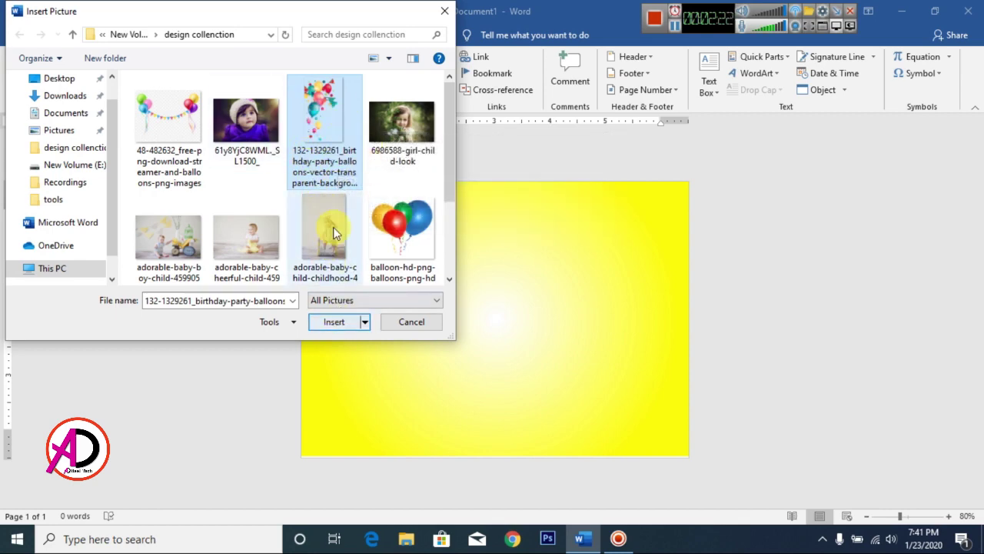
click(333, 322)
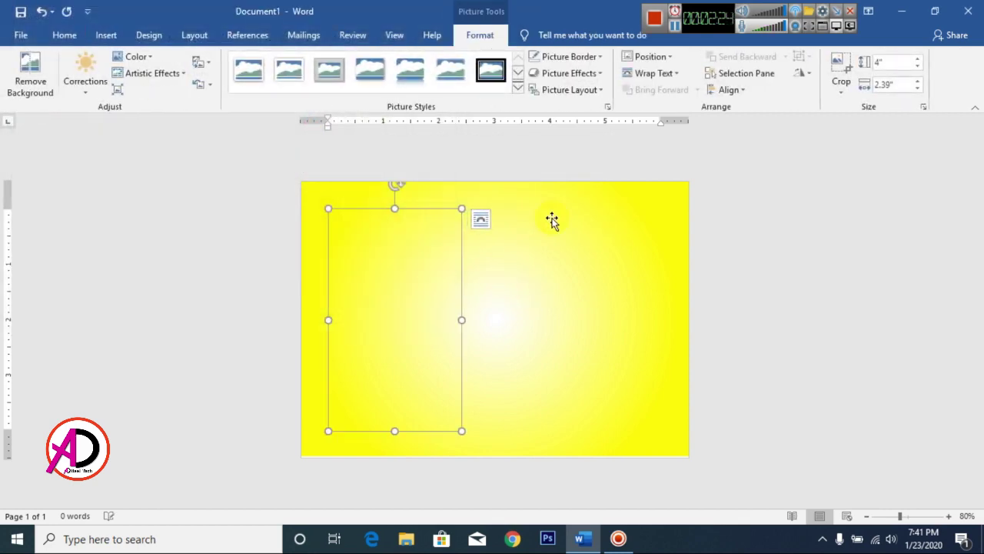
Set the balloons picture to In Front of Text and fit it into the top-left corner at about 2.16 by 1.29 inches
click(654, 73)
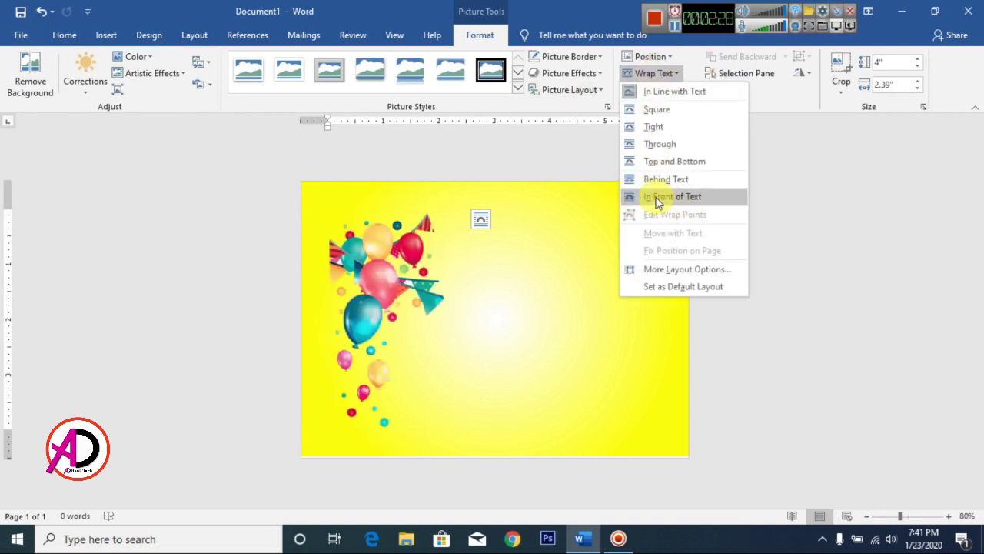
click(658, 198)
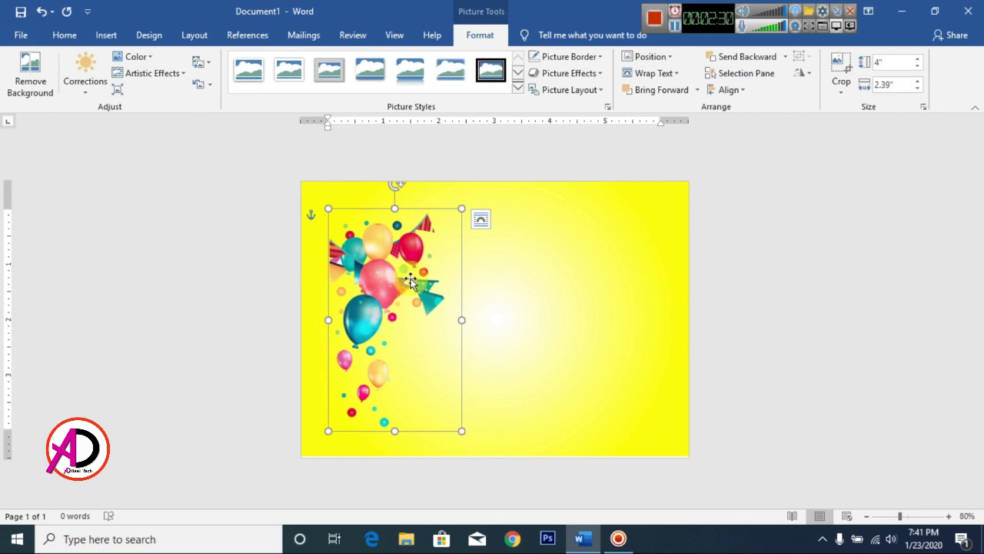
drag(457, 422, 385, 303)
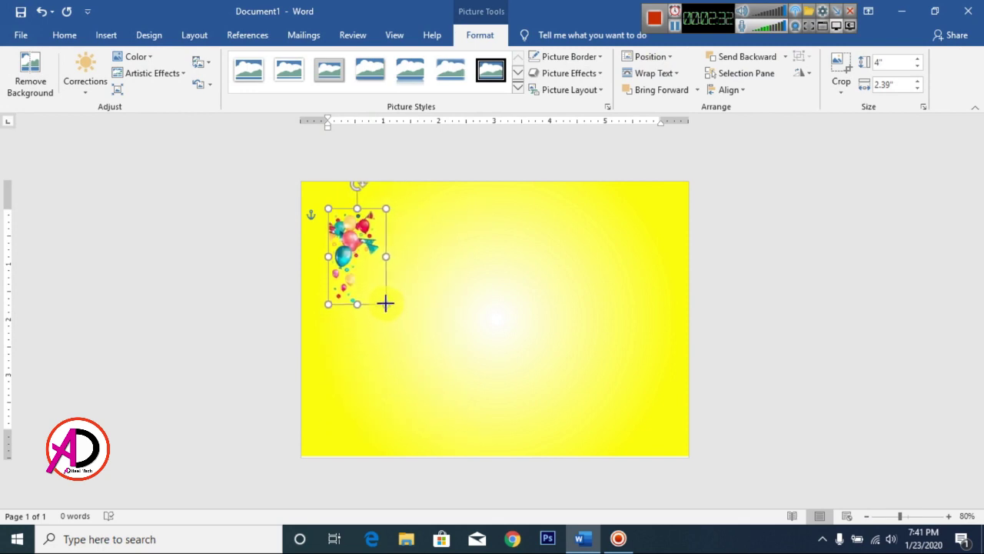
drag(357, 247, 331, 214)
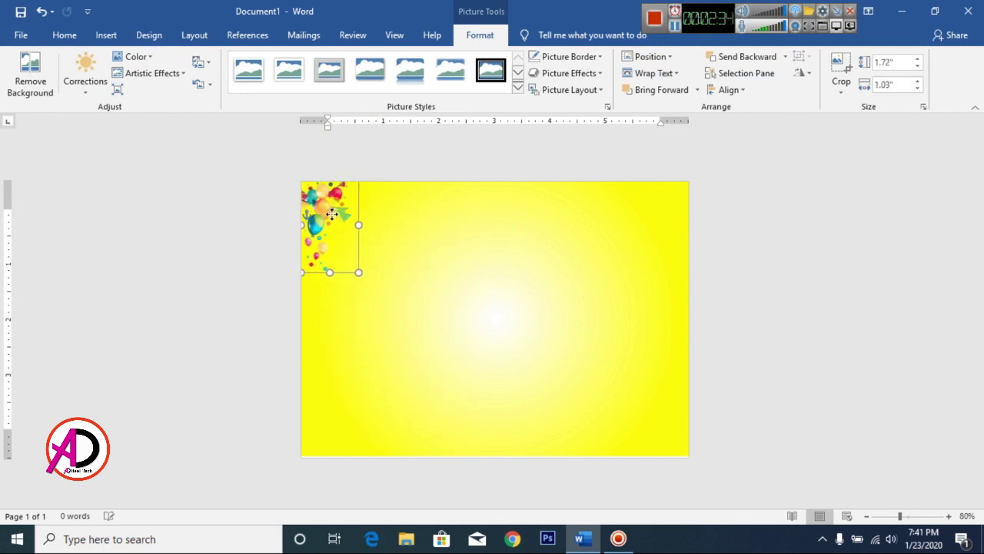
drag(358, 270, 372, 287)
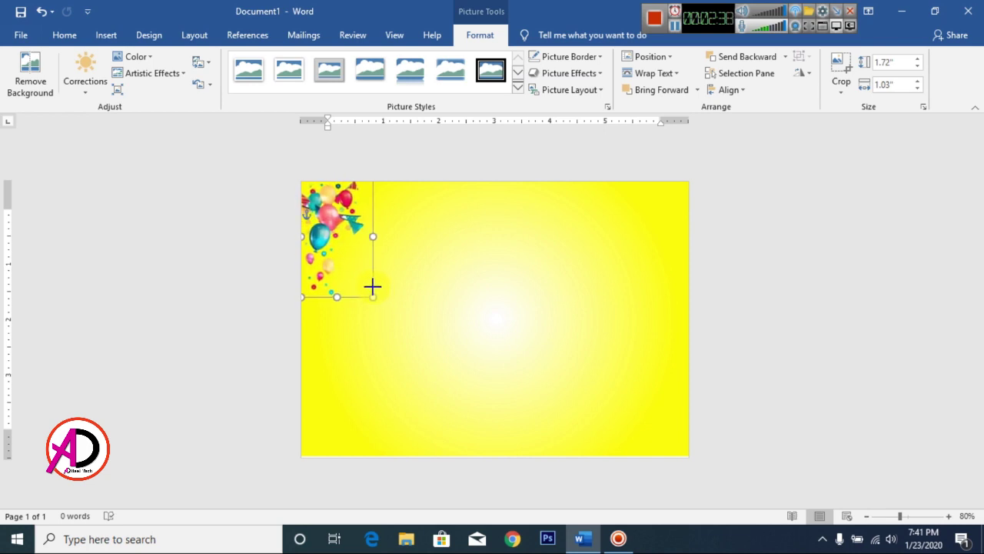
click(776, 338)
click(373, 228)
Flip the copied balloons vertically and horizontally and move them into the bottom-right corner
drag(351, 213, 510, 280)
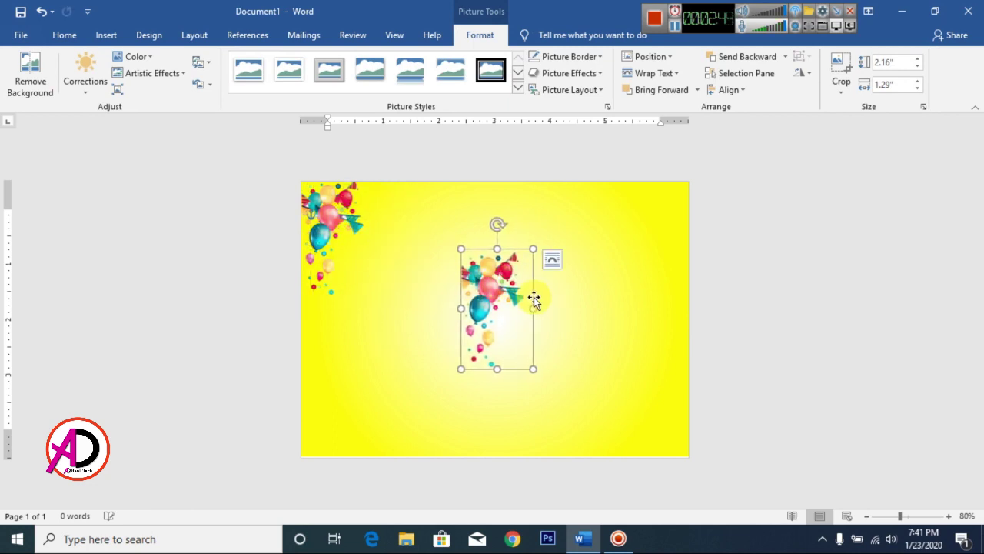
click(804, 73)
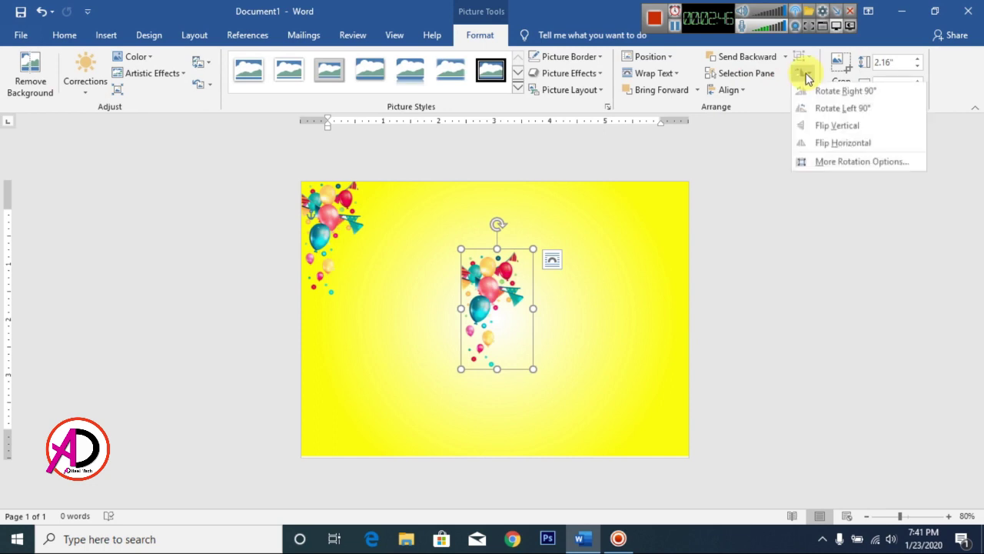
click(840, 127)
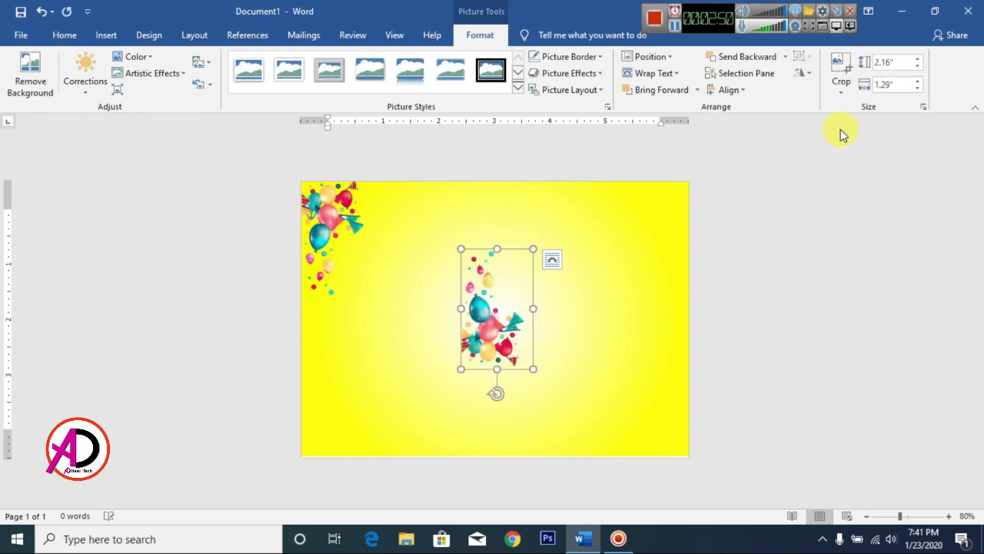
click(809, 75)
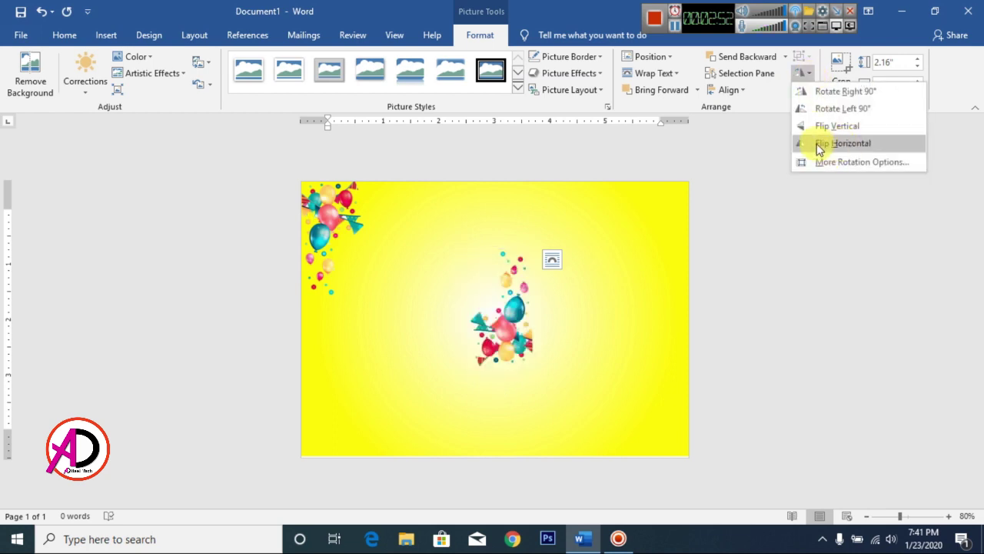
click(846, 147)
drag(510, 331, 673, 420)
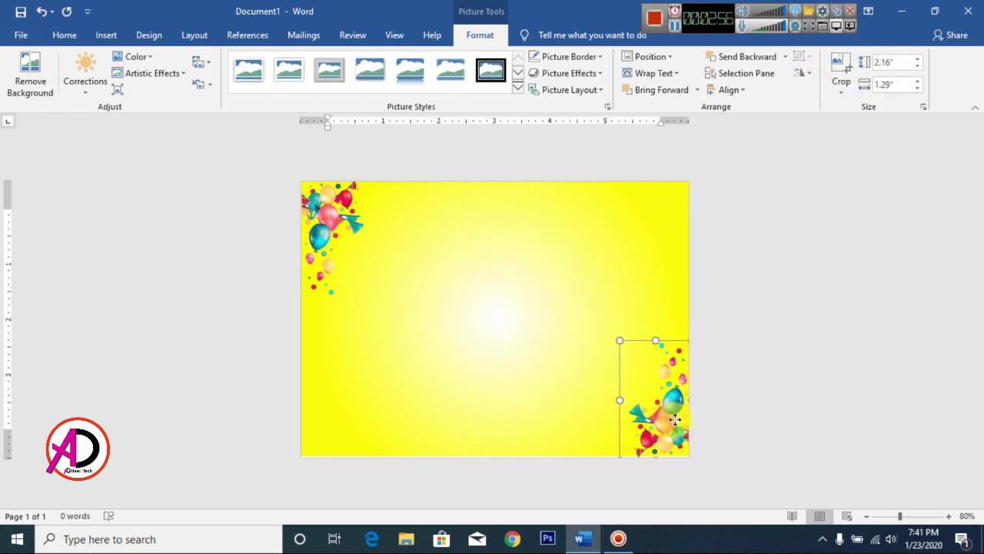
click(778, 391)
Draw an Oval circle about 3.85 inches across and shift it to the card's lower left
scroll(589, 362, up, 4)
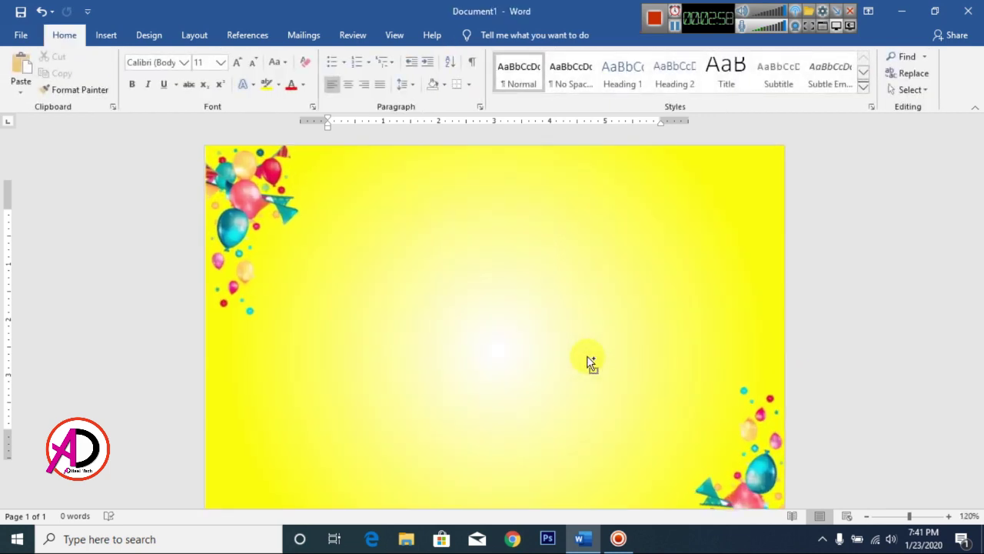
scroll(589, 363, down, 3)
scroll(455, 330, up, 2)
scroll(454, 336, down, 2)
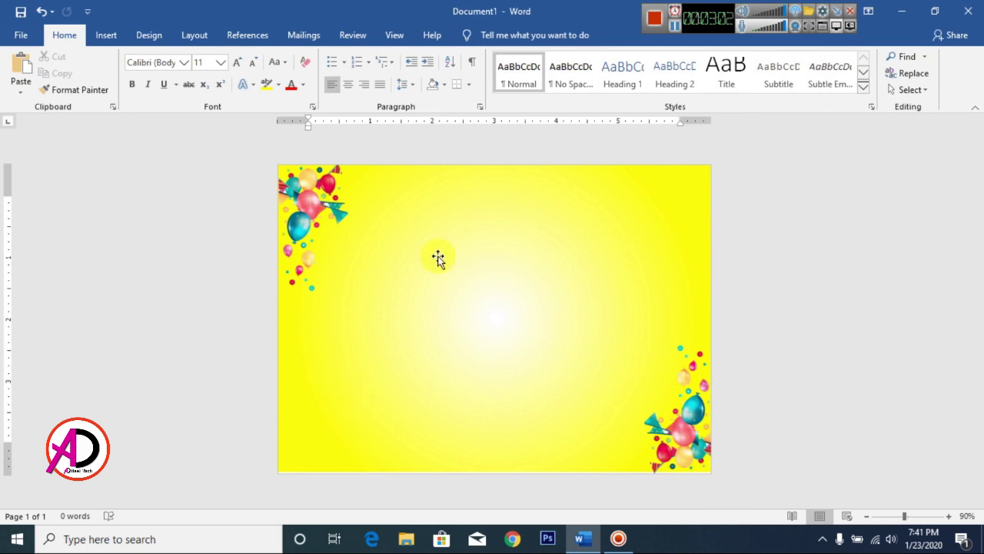
click(107, 35)
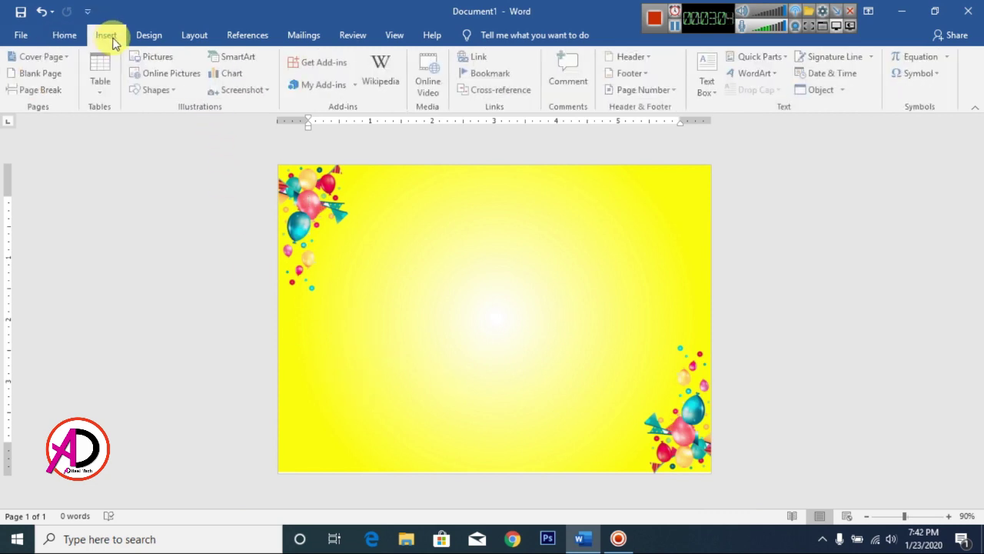
click(160, 90)
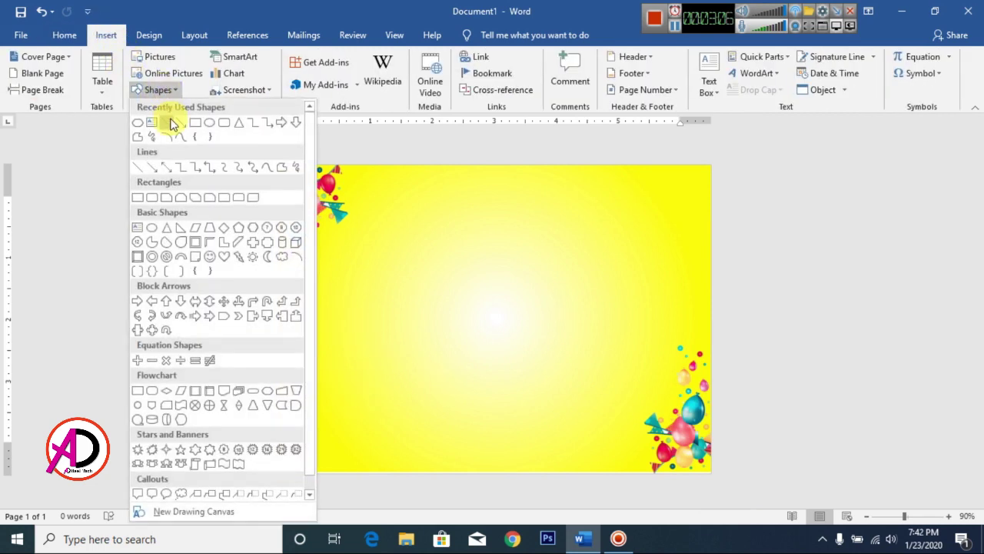
click(211, 125)
drag(366, 236, 604, 468)
drag(556, 406, 386, 409)
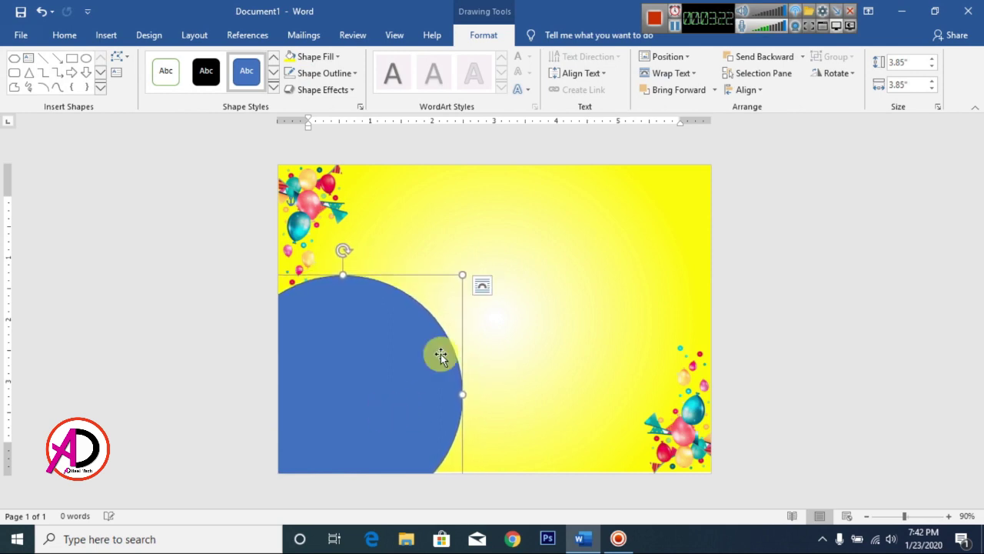
Picture-fill the circle with adorable-baby-boy-child-459905 and centre it on the card
click(319, 60)
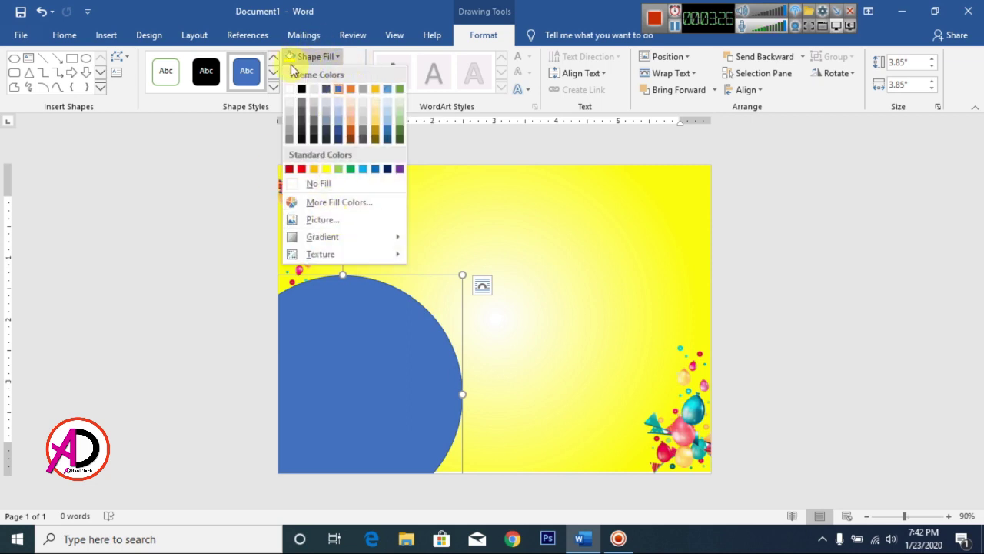
click(315, 219)
click(421, 194)
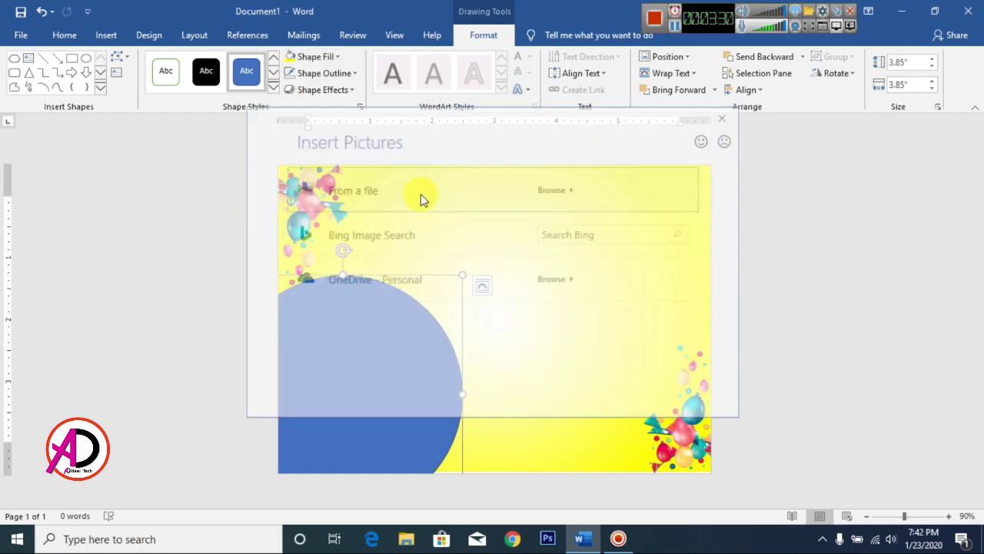
drag(449, 135, 450, 169)
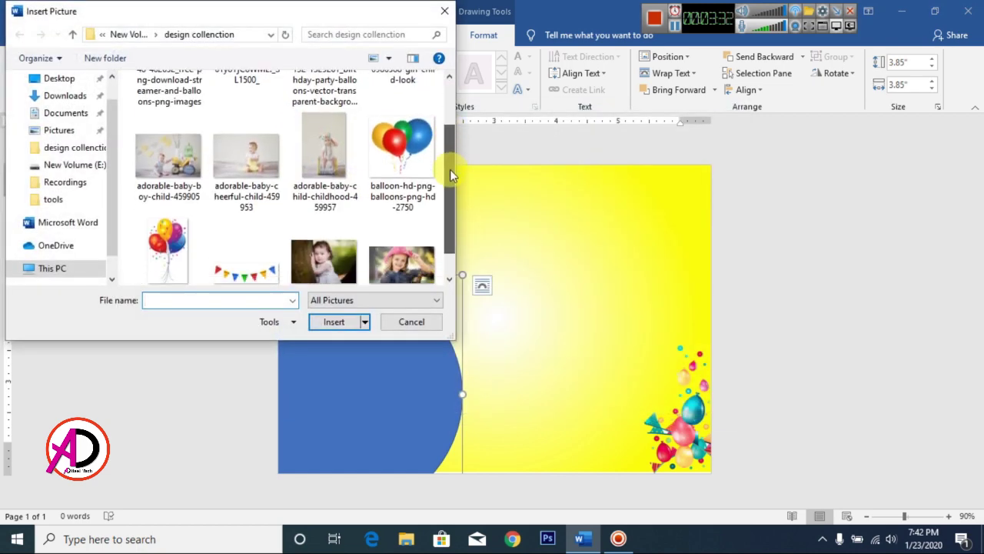
click(196, 158)
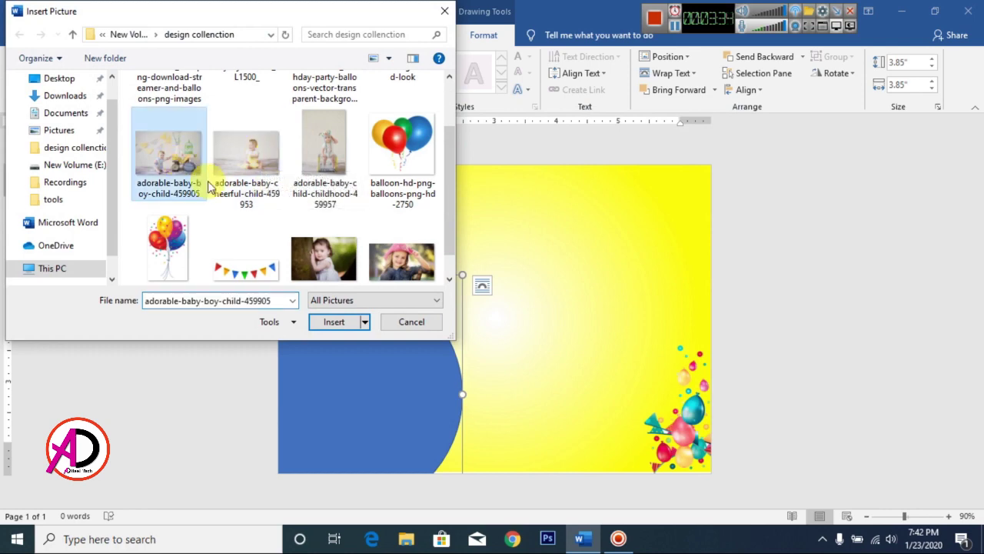
click(344, 326)
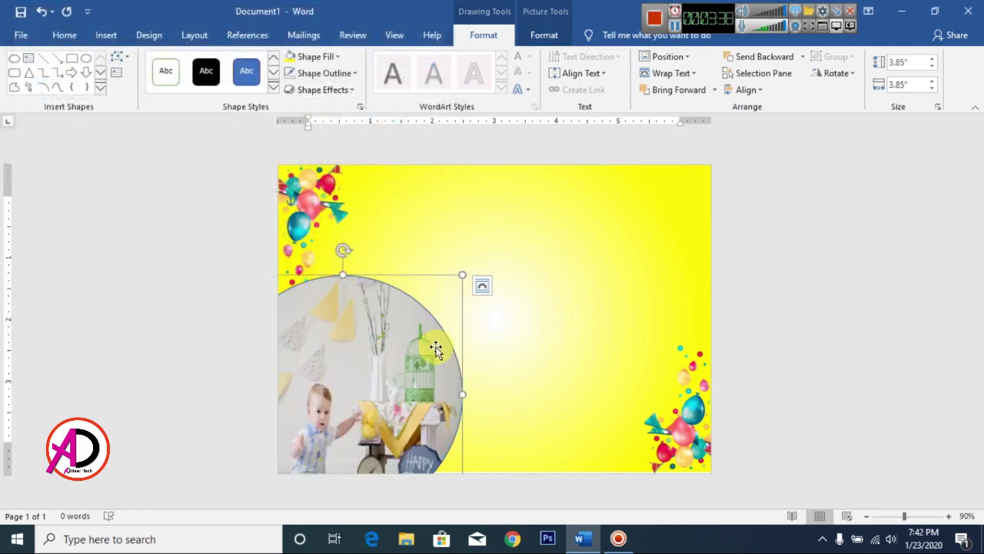
drag(436, 351, 549, 273)
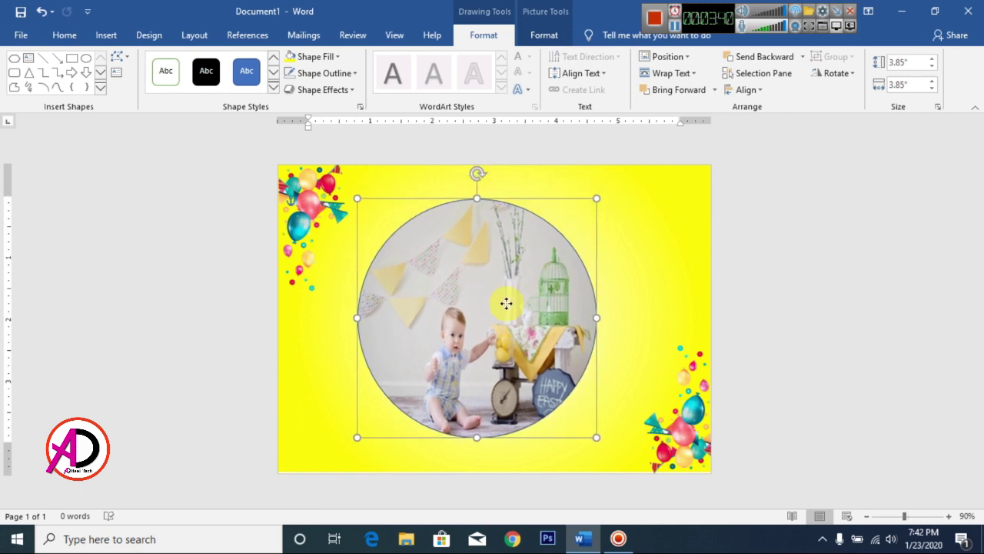
Enlarge the baby photo behind its circular crop and shift it up and left
click(544, 35)
click(840, 66)
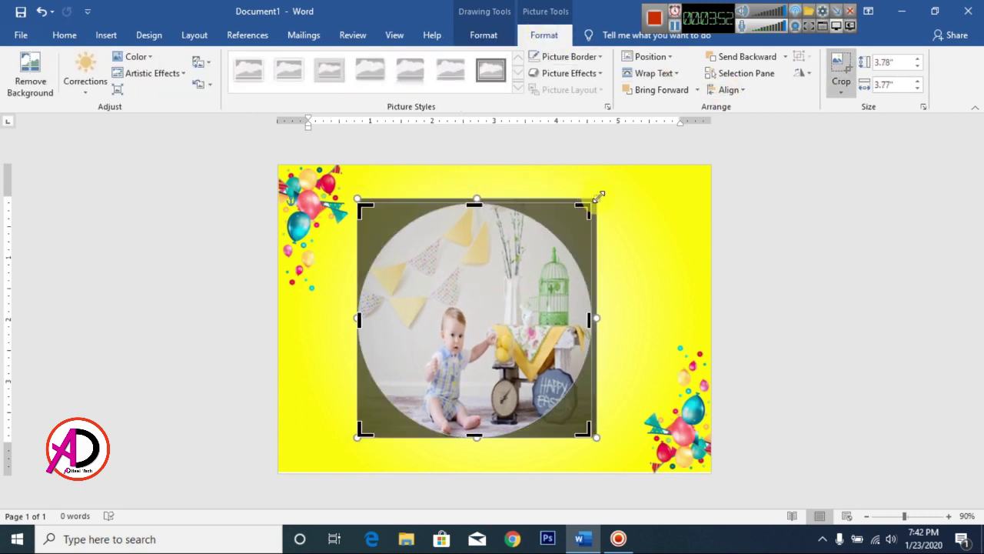
drag(598, 198, 682, 164)
drag(623, 314, 589, 345)
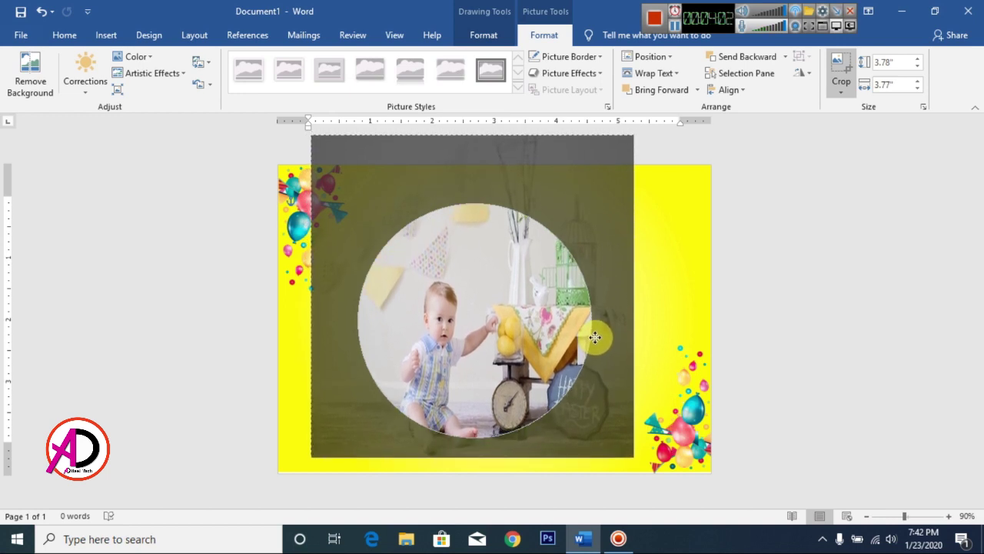
drag(628, 456, 657, 471)
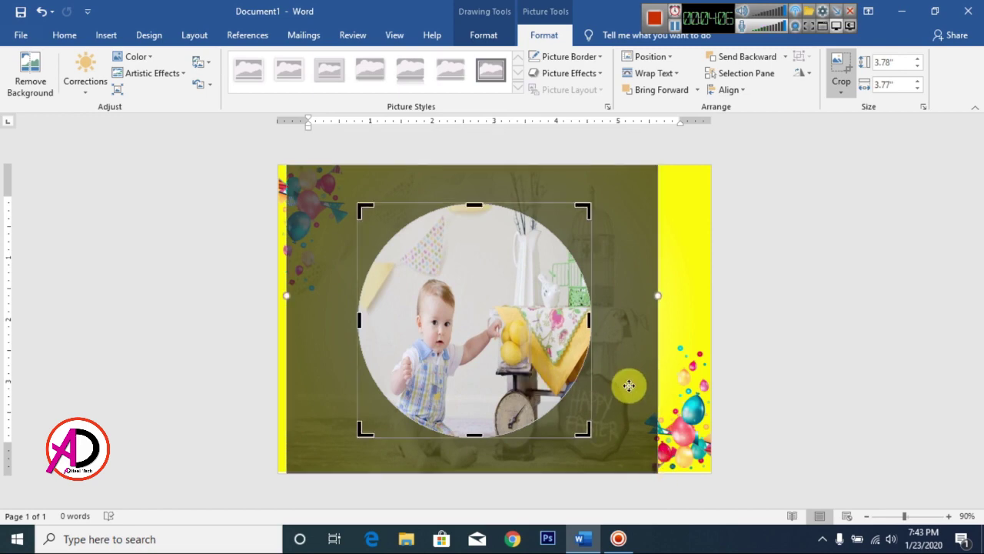
drag(628, 387, 631, 363)
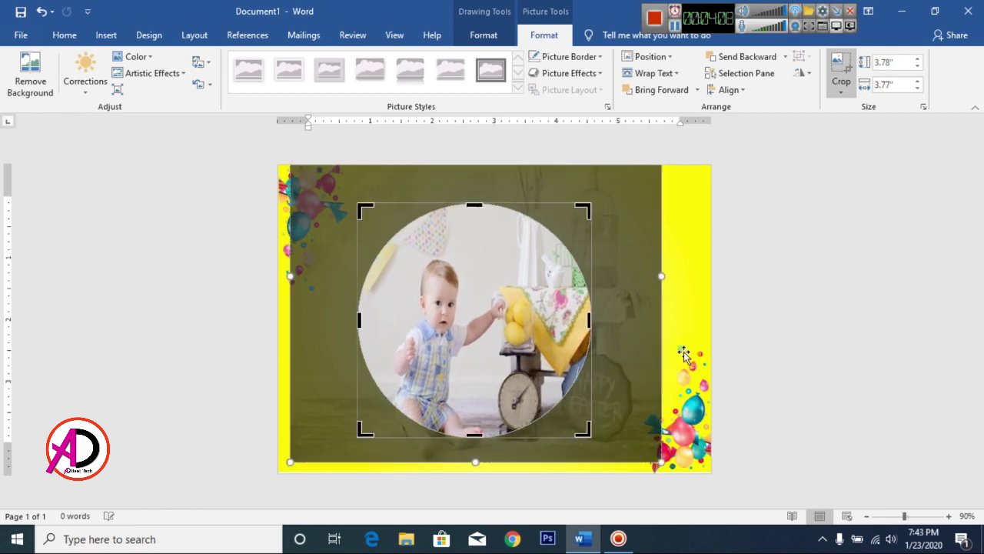
Finish the crop and move the 3.78 by 3.77 inch circle toward the card's lower left
click(713, 308)
drag(508, 302, 454, 346)
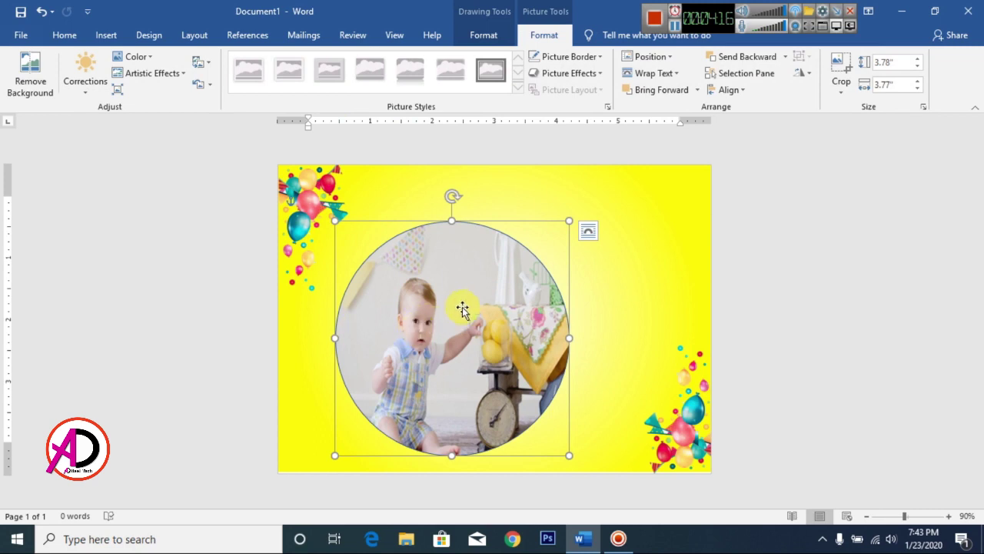
drag(462, 310, 414, 326)
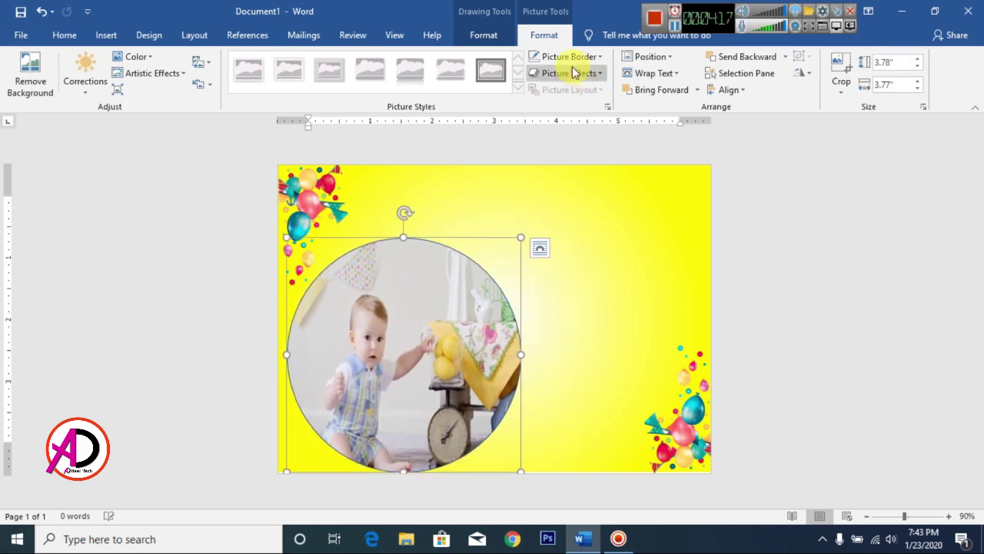
Set the photo circle's blue outline weight to 4½ pt
click(484, 35)
click(315, 75)
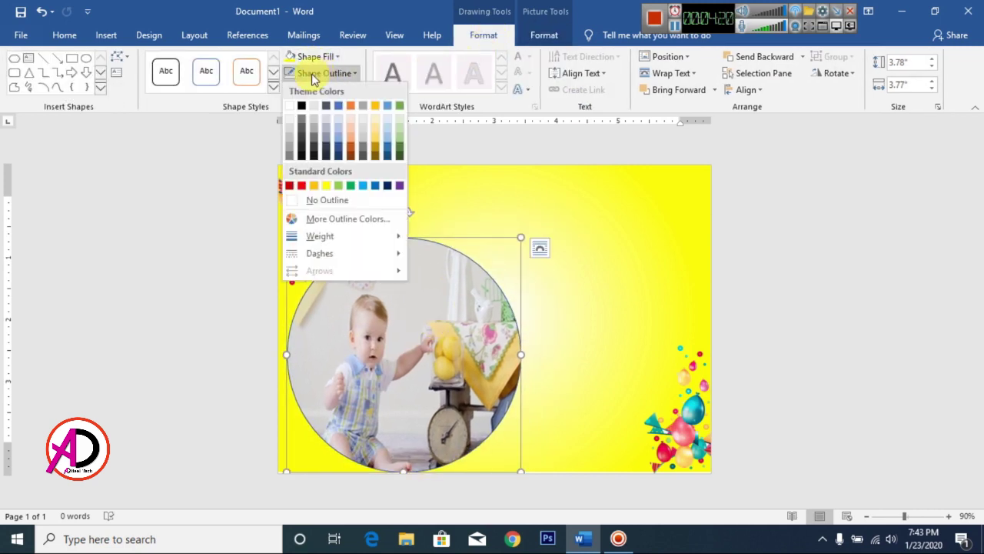
mouse_move(311, 237)
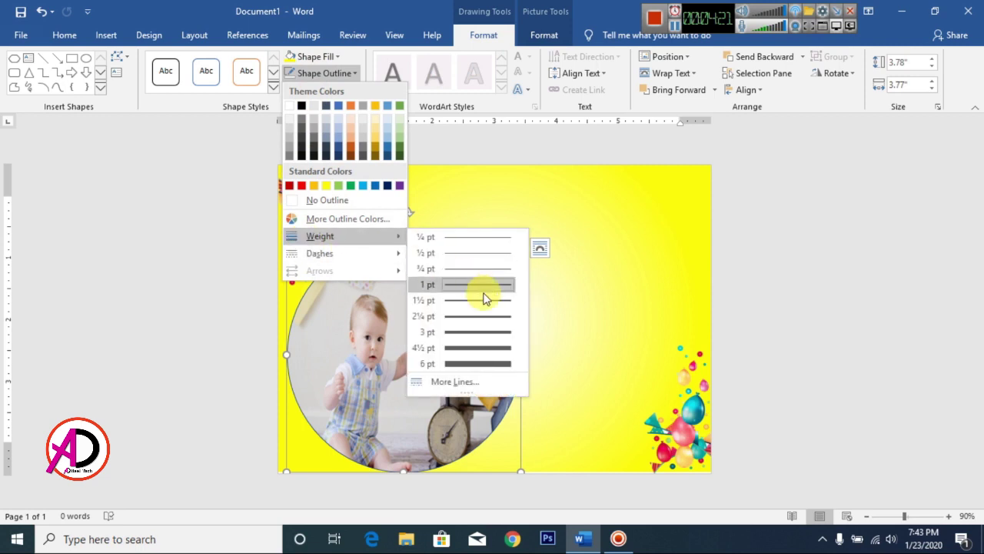
click(477, 348)
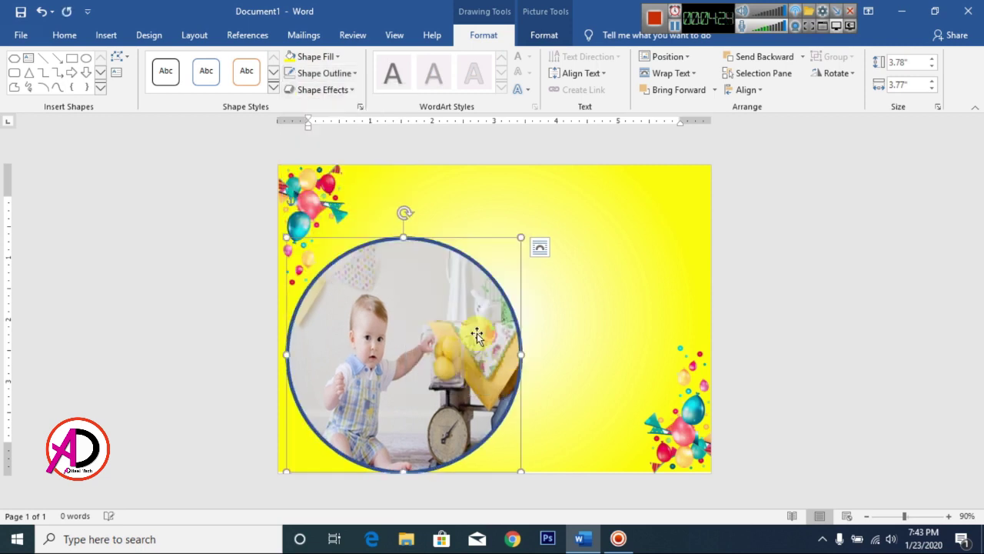
Add an Offset: Right shadow to the circle and nudge it against the card's lower left
click(324, 90)
mouse_move(328, 149)
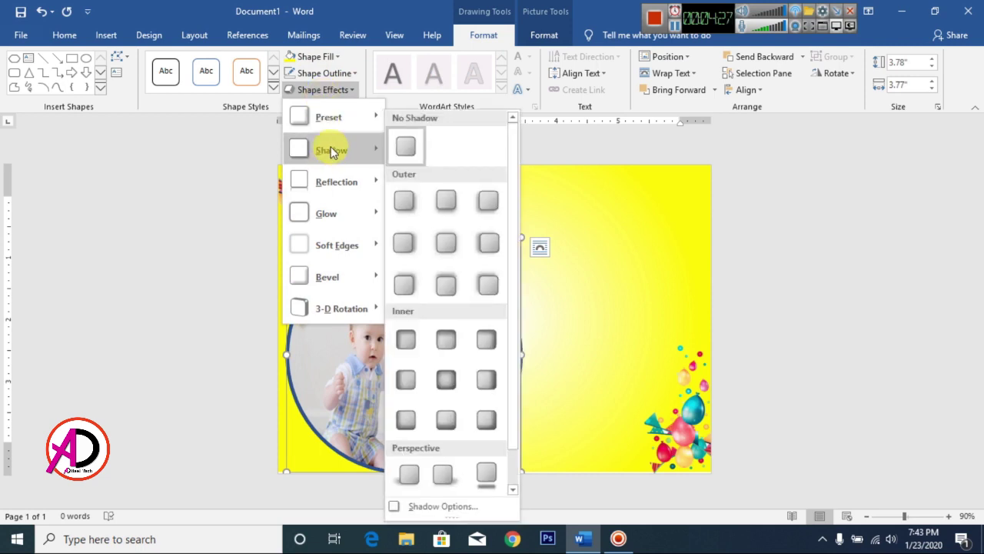
click(414, 244)
mouse_move(473, 357)
mouse_down()
mouse_move(424, 387)
mouse_move(429, 394)
mouse_move(473, 344)
mouse_up()
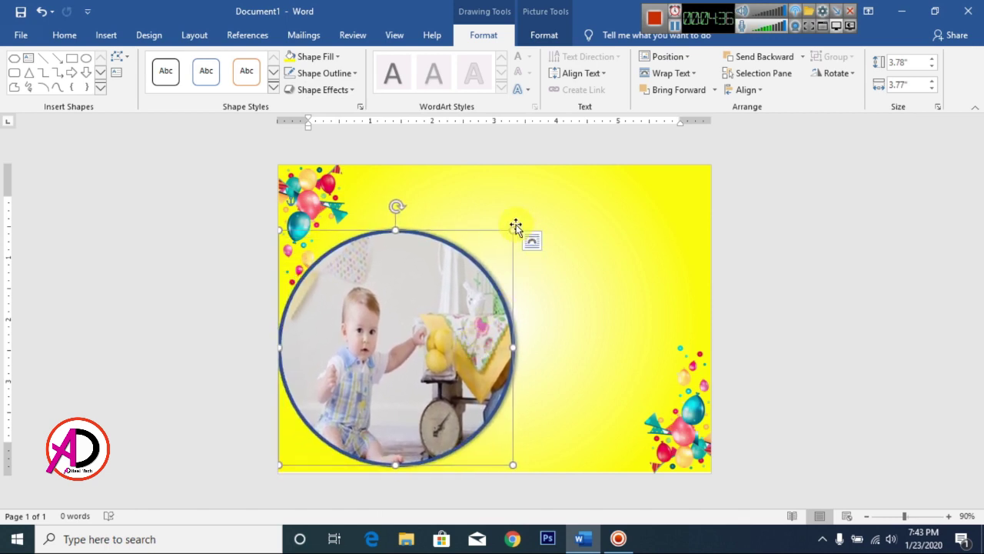
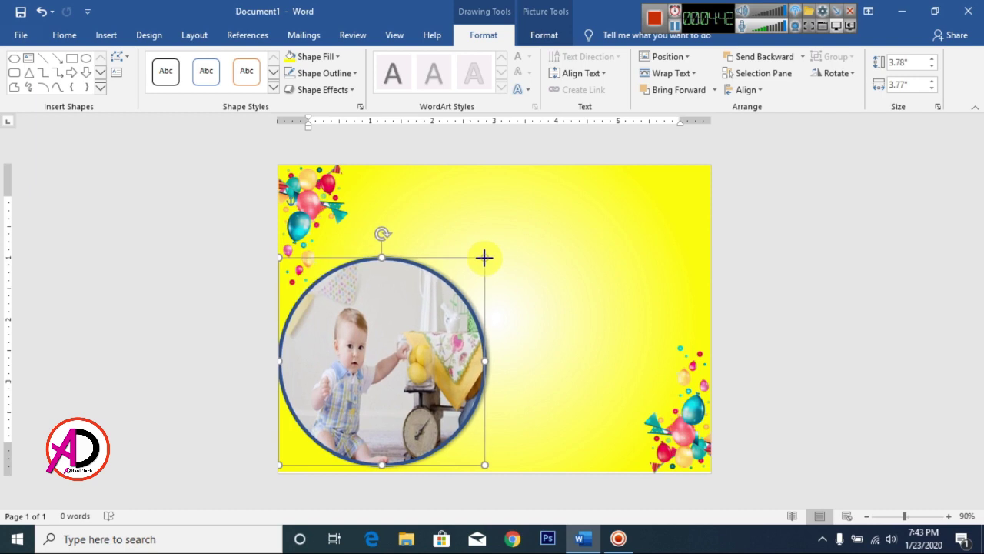
Draw an oval, place it over the baby photo's top edge, and shrink it to 1.29 inches
click(779, 337)
click(108, 36)
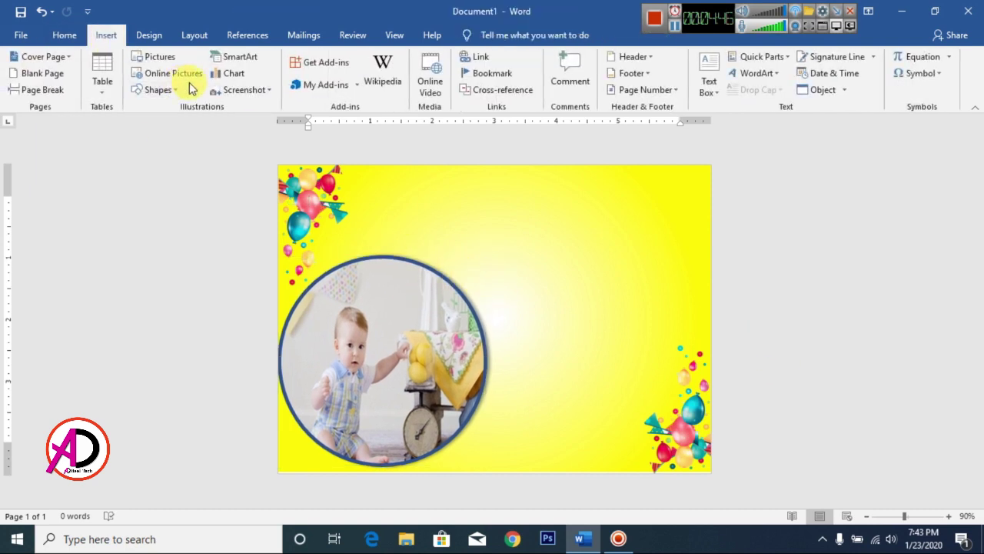
click(161, 89)
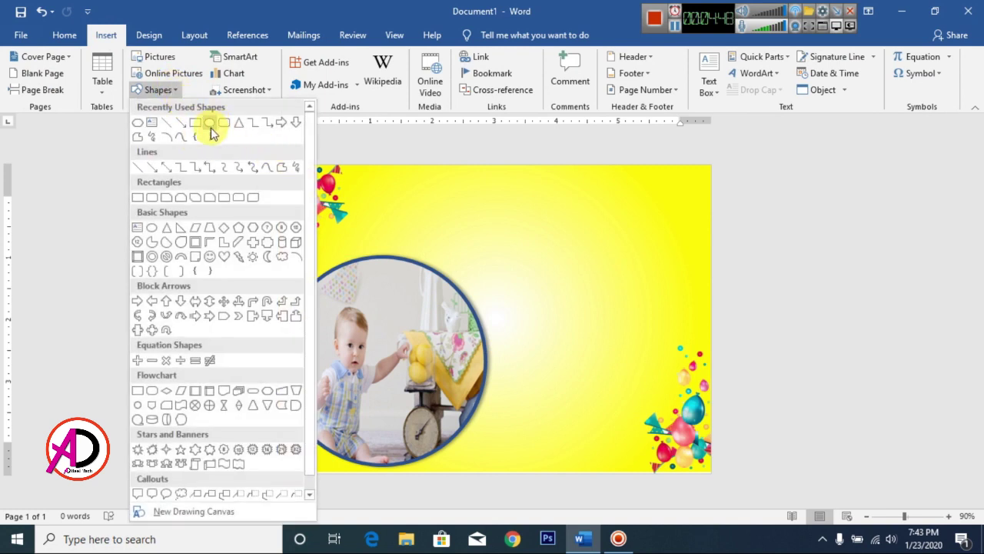
click(208, 125)
drag(454, 235, 556, 338)
mouse_move(529, 301)
mouse_down()
mouse_move(424, 268)
mouse_move(452, 281)
mouse_up()
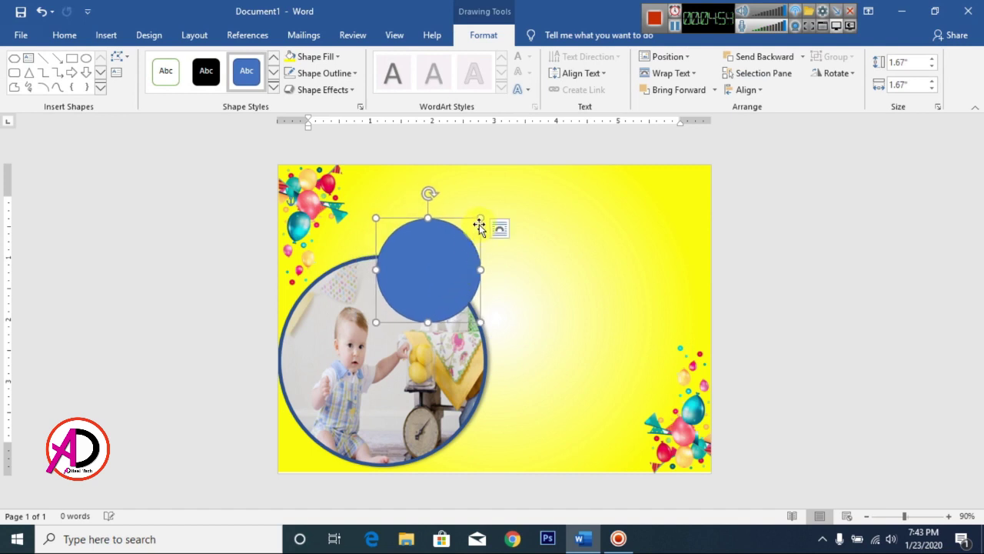
drag(474, 238, 438, 265)
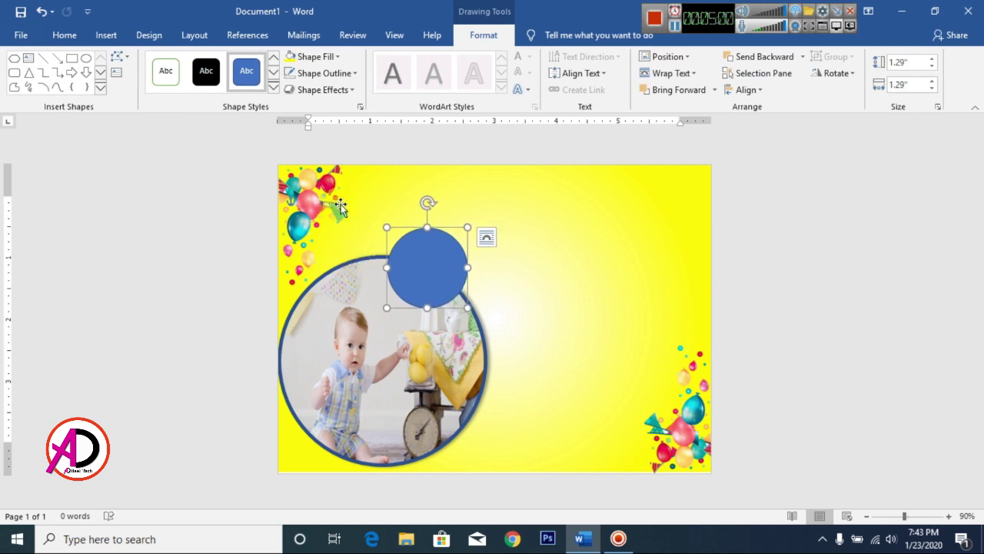
click(310, 57)
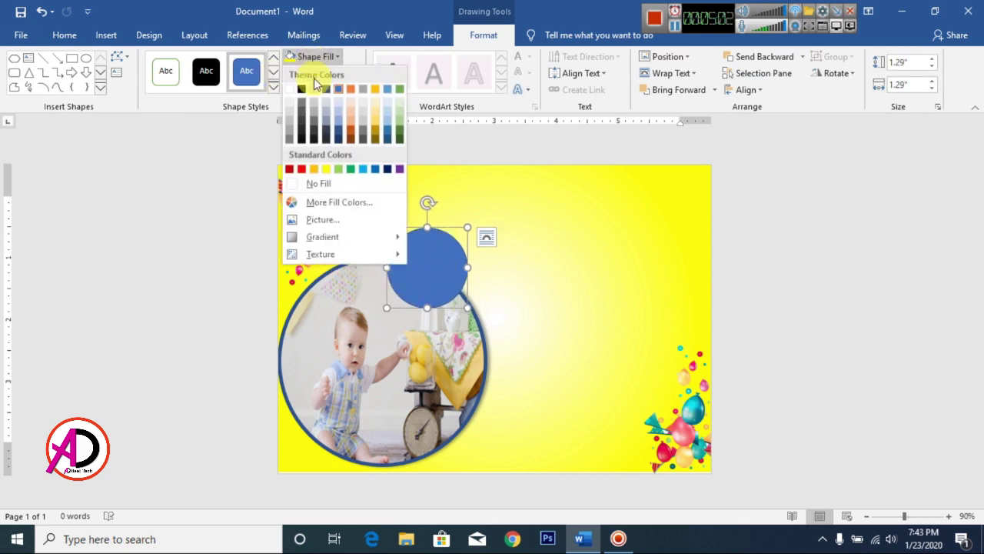
Fill the small circle with the picture file 61y8YjC8WML._SL1500_ showing the girl in a knitted hat
click(338, 220)
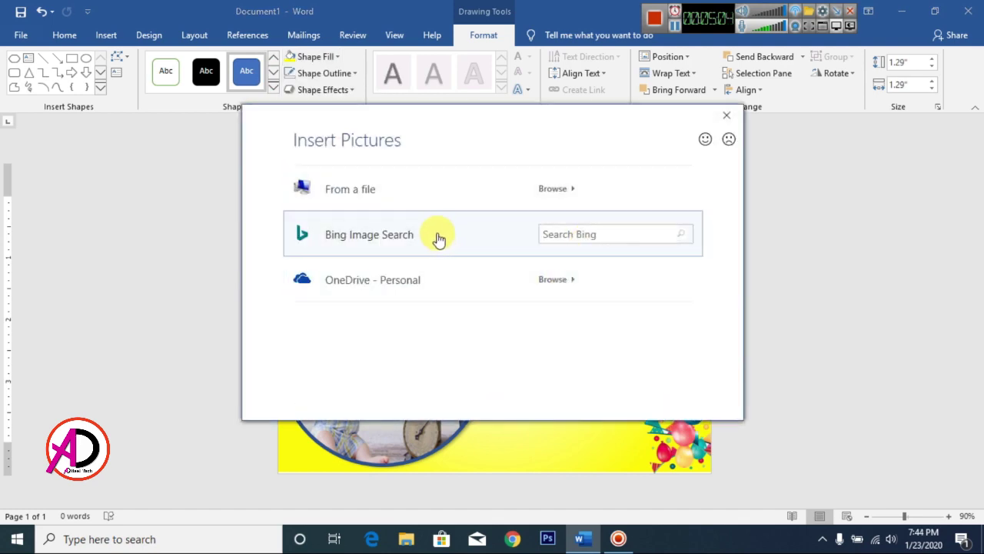
click(315, 188)
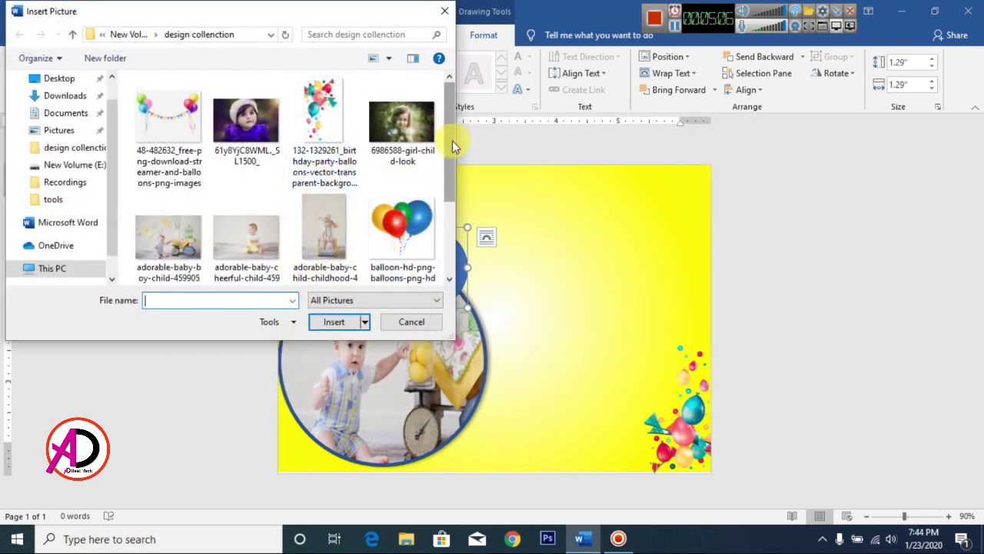
mouse_move(452, 140)
mouse_down()
mouse_move(454, 194)
mouse_move(463, 139)
mouse_up()
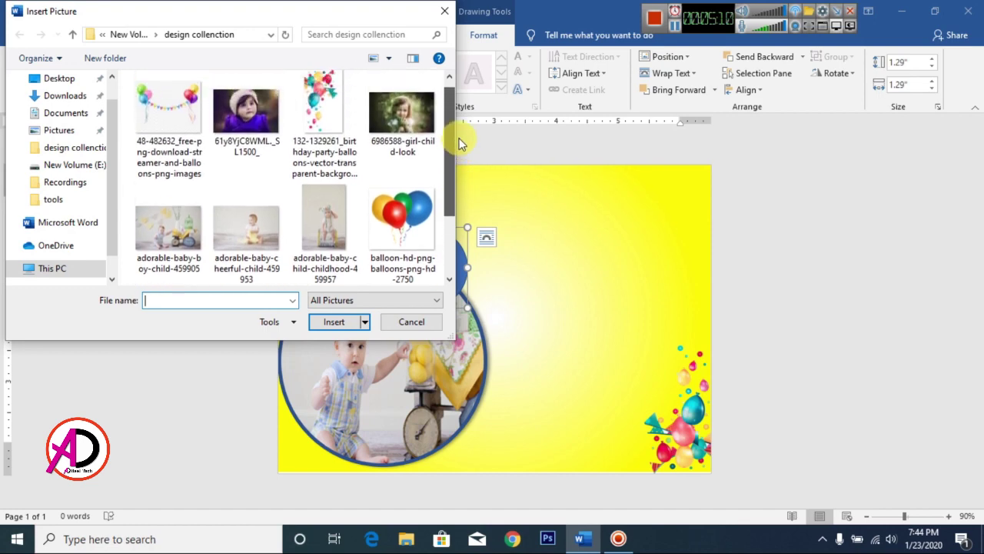
click(247, 119)
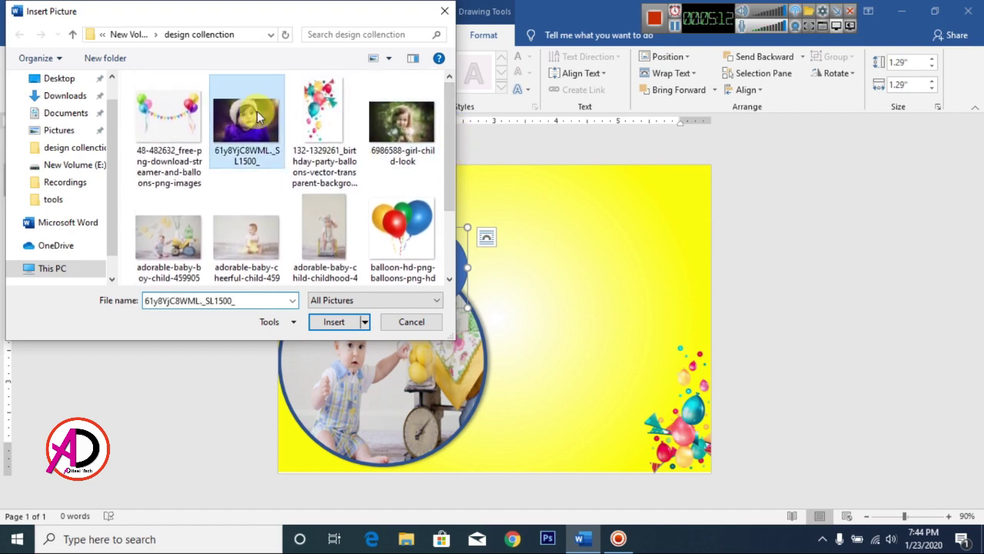
click(332, 322)
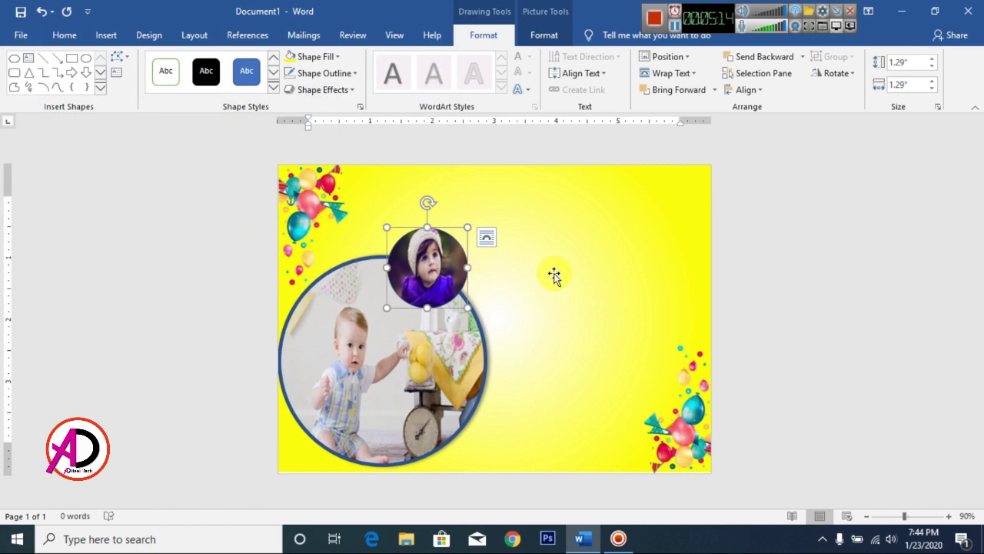
click(544, 34)
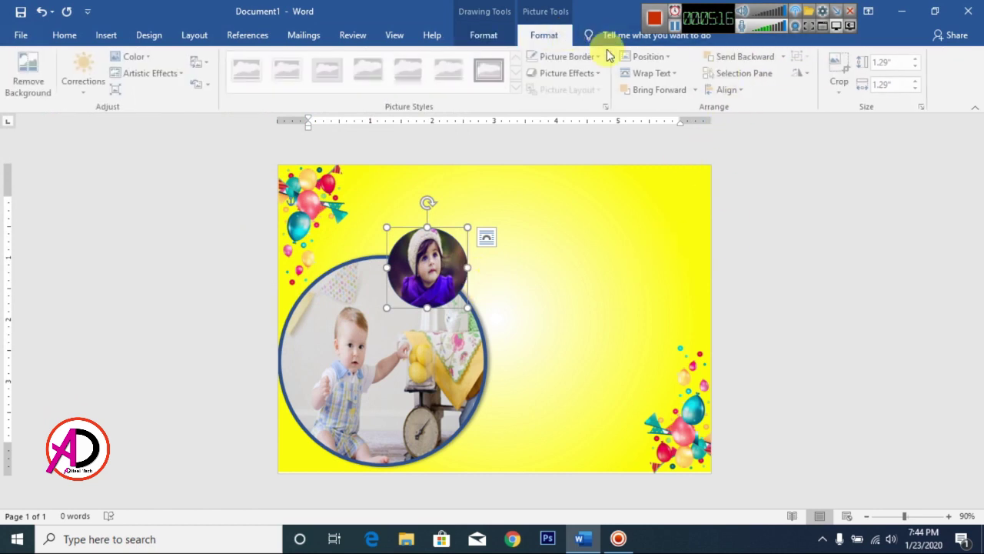
Crop the girl's photo, enlarging and shifting it until her face is centred in the small circle
click(842, 71)
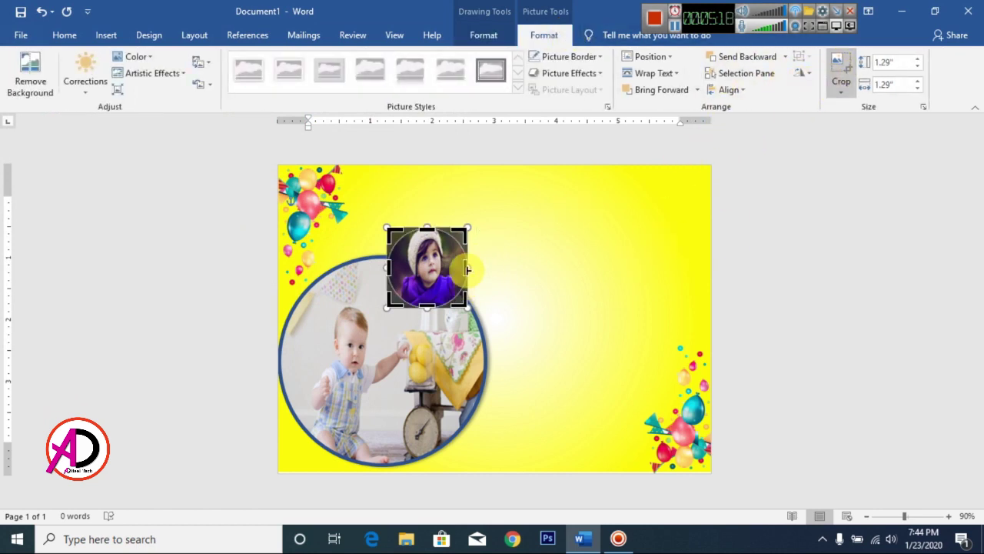
drag(476, 224, 479, 220)
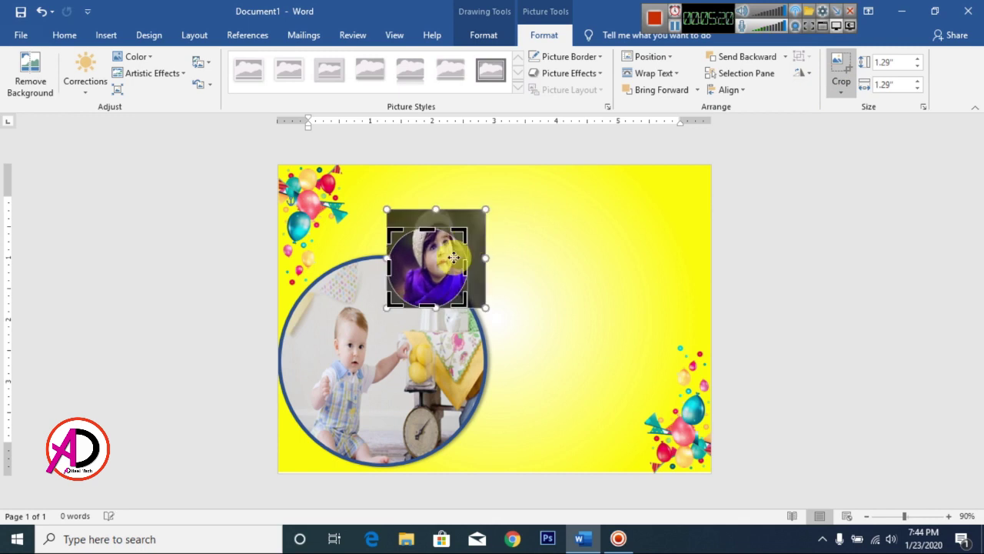
drag(472, 257, 472, 263)
drag(425, 327, 427, 309)
key(ctrl+z)
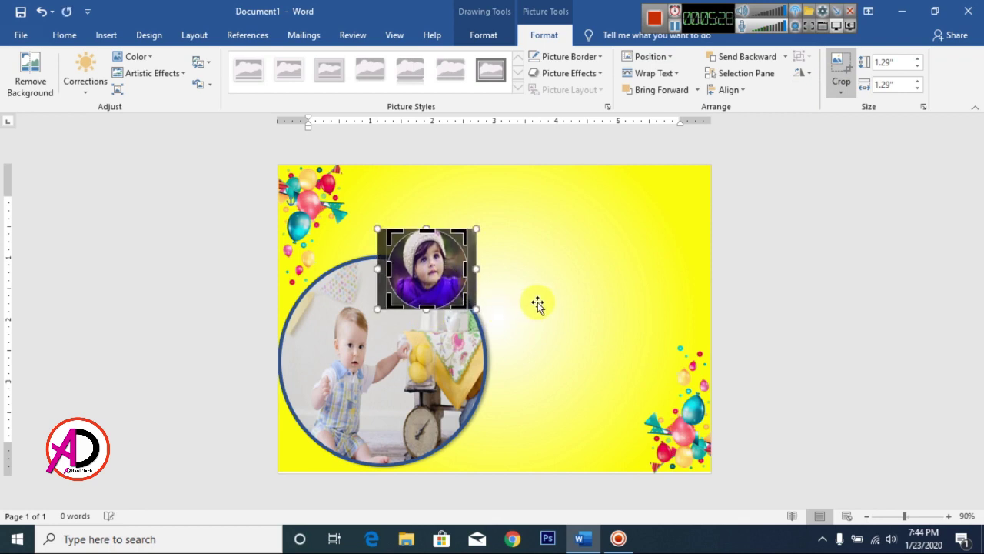
key(ctrl+y)
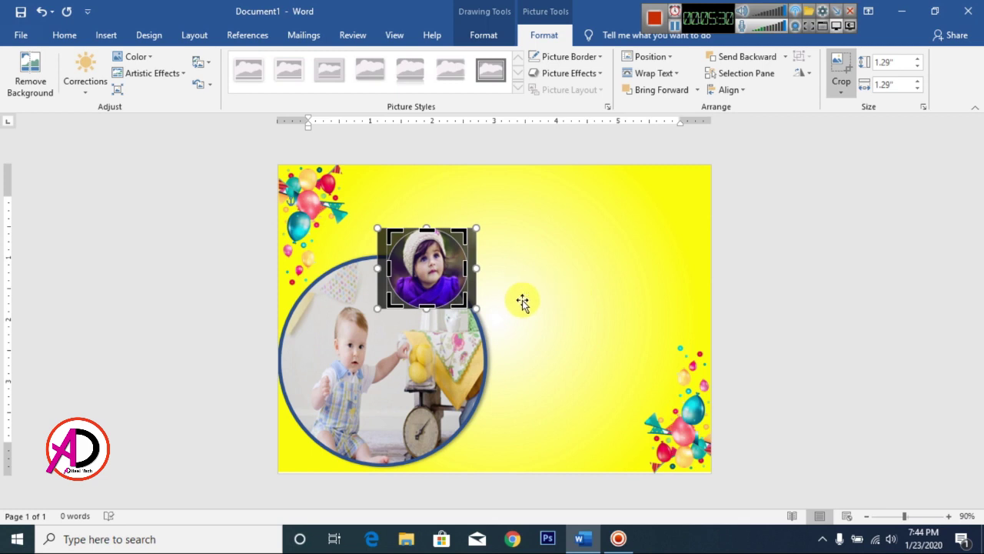
scroll(522, 301, up, 6)
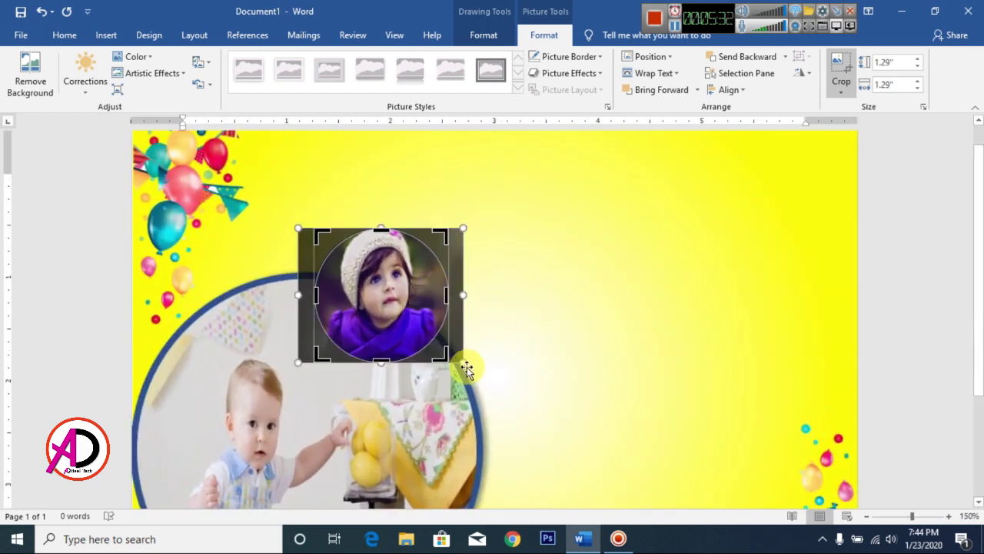
click(381, 366)
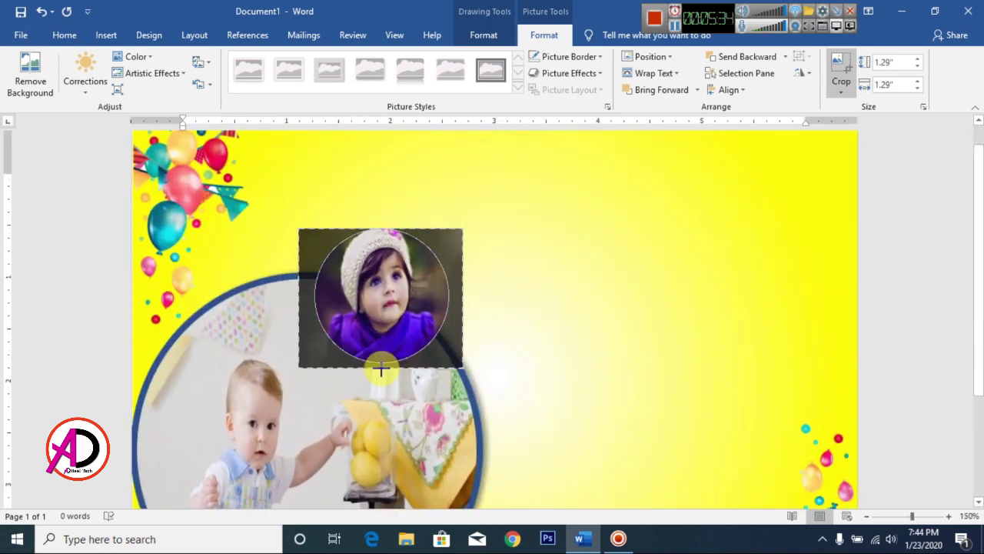
click(612, 300)
click(397, 288)
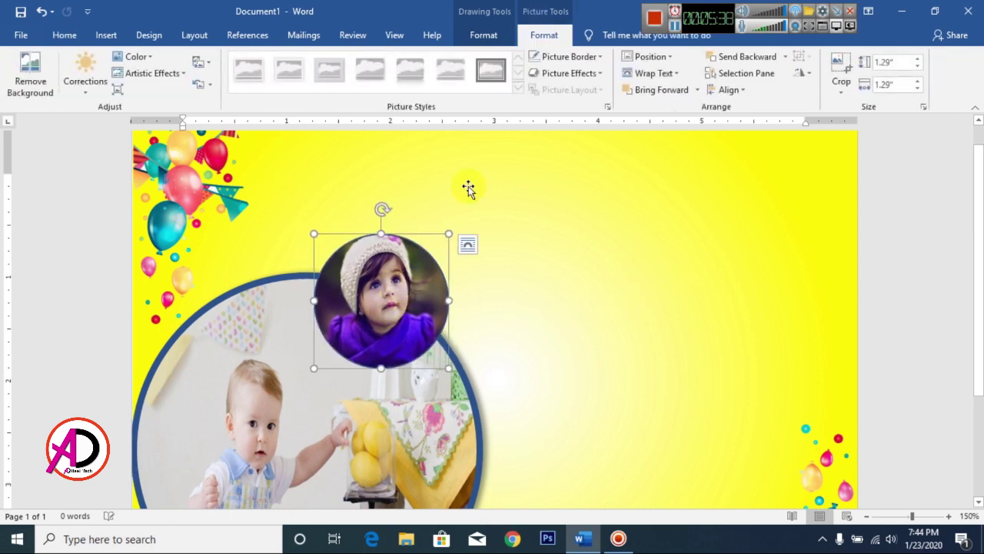
Give the small photo circle a white outline with a 3 pt weight
click(496, 36)
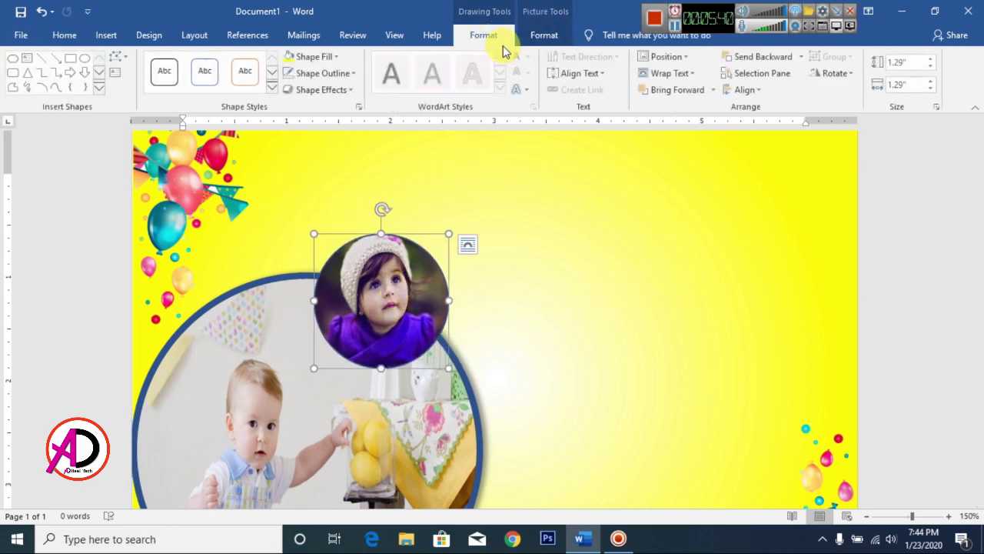
click(291, 75)
click(290, 107)
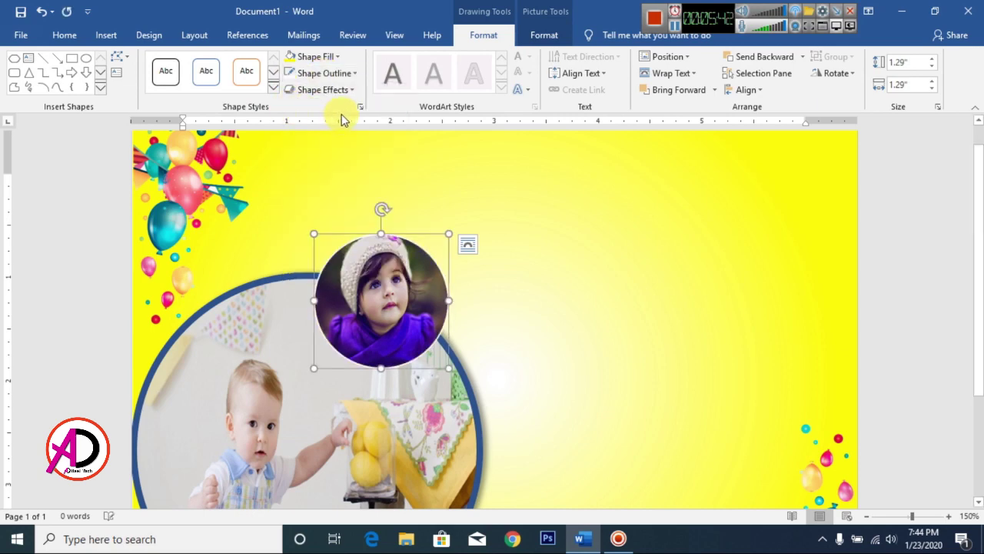
click(324, 73)
mouse_move(331, 238)
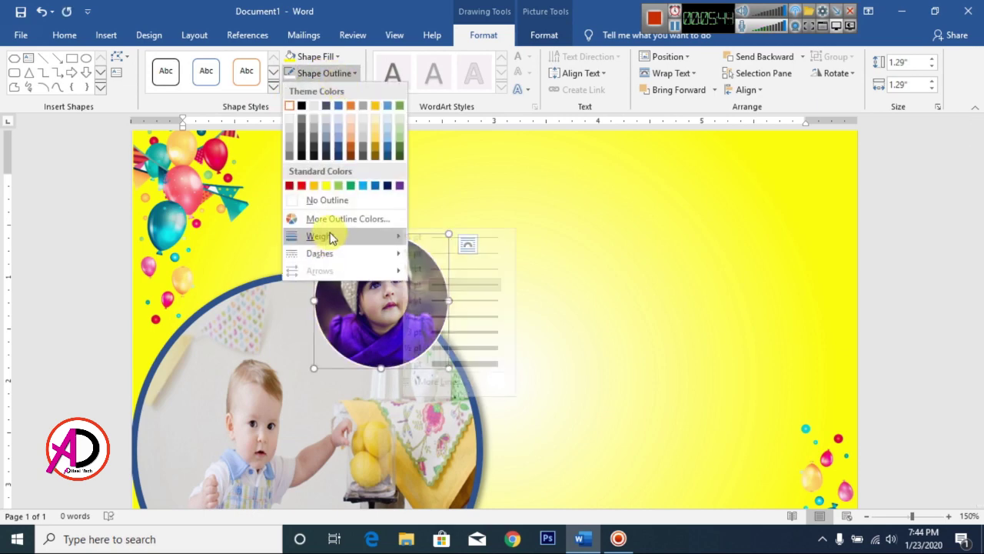
click(473, 331)
click(781, 250)
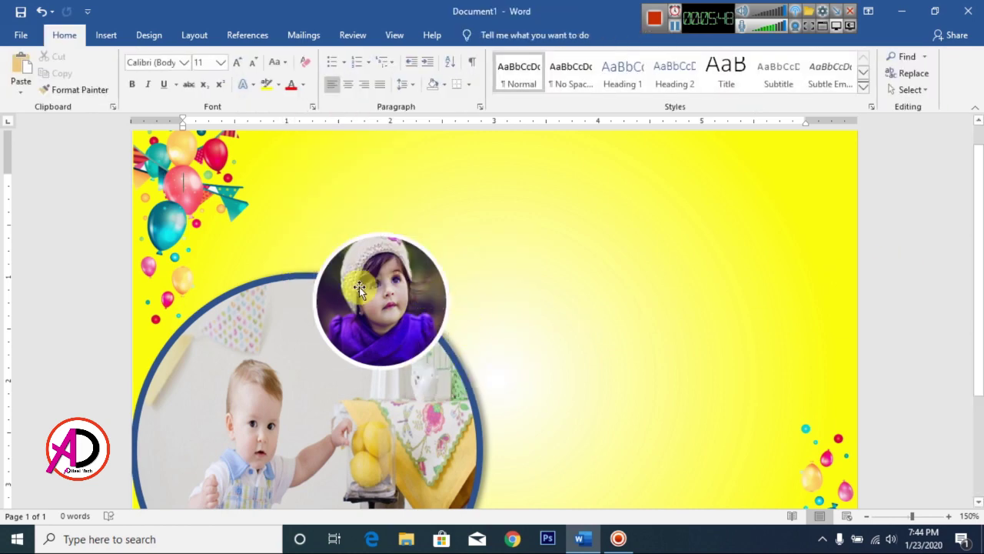
ctrl+scroll(434, 384, down, 10)
ctrl+scroll(440, 398, up, 4)
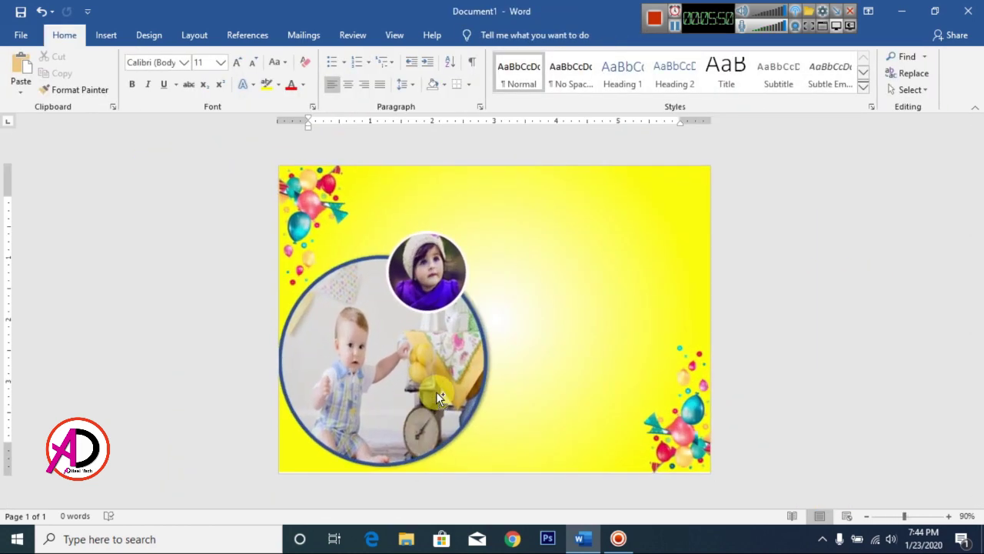
ctrl+scroll(426, 317, up, 3)
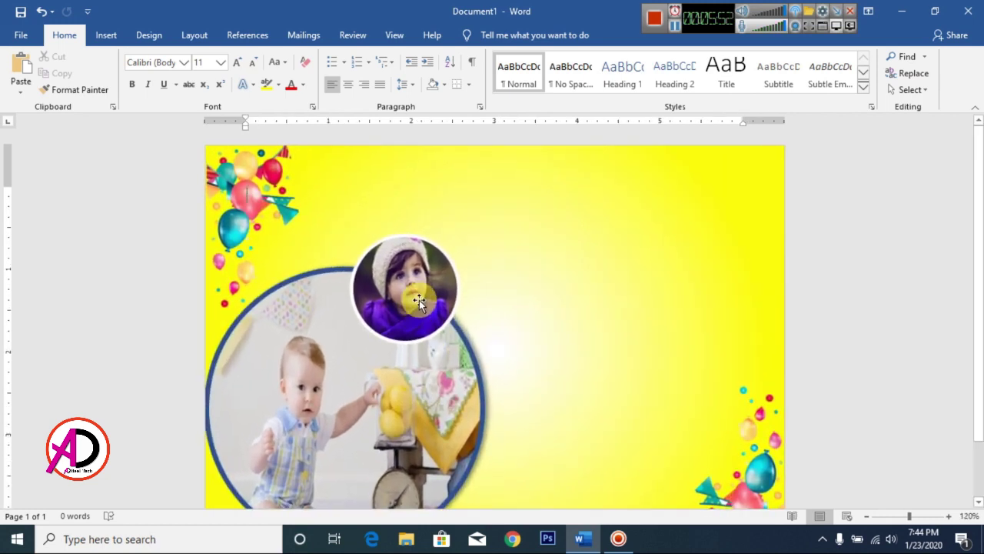
Draw another 1.83-inch circle overlapping the baby photo's right edge
click(414, 302)
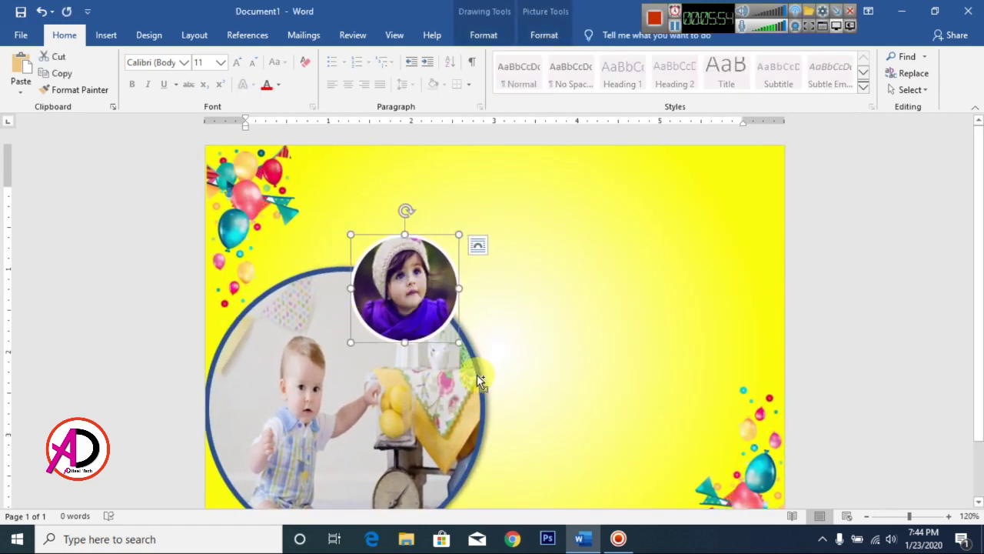
click(477, 241)
click(591, 250)
click(106, 34)
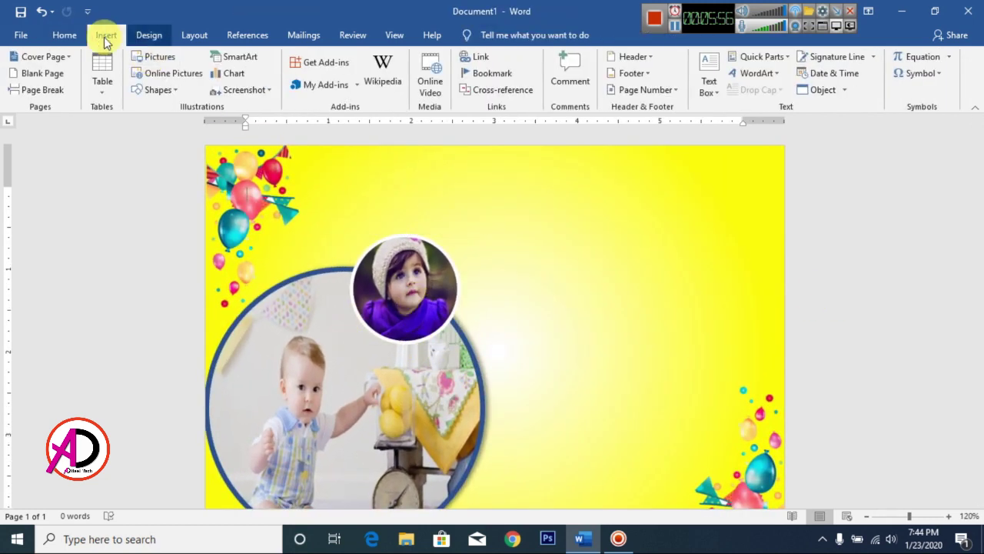
click(157, 89)
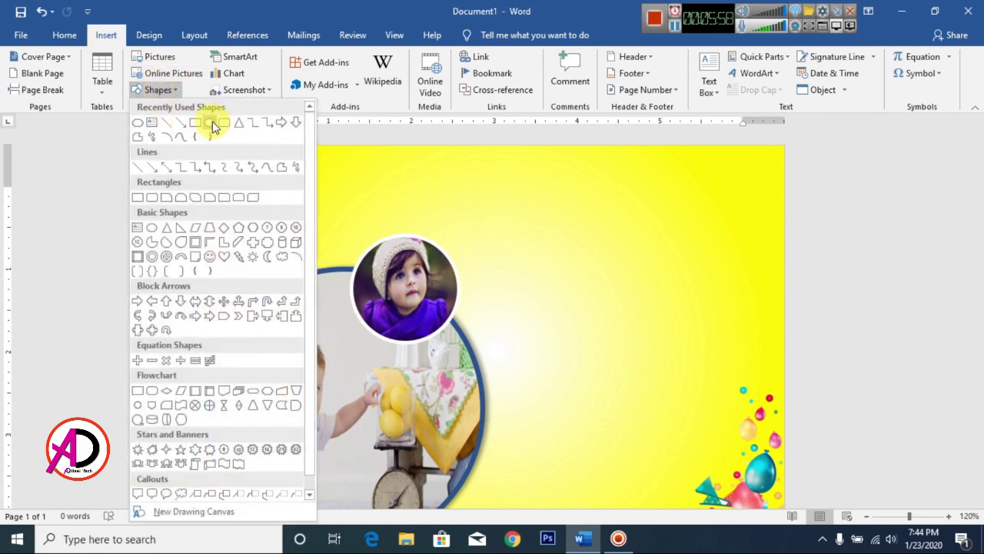
click(214, 126)
mouse_move(491, 281)
mouse_down()
mouse_move(635, 441)
mouse_move(623, 436)
mouse_up()
drag(587, 370, 509, 403)
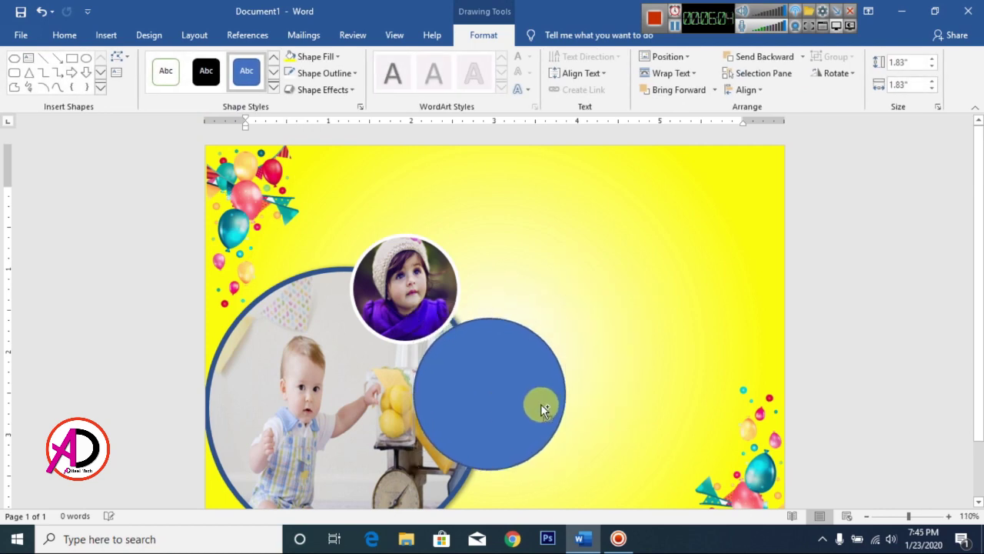
scroll(542, 404, down, 3)
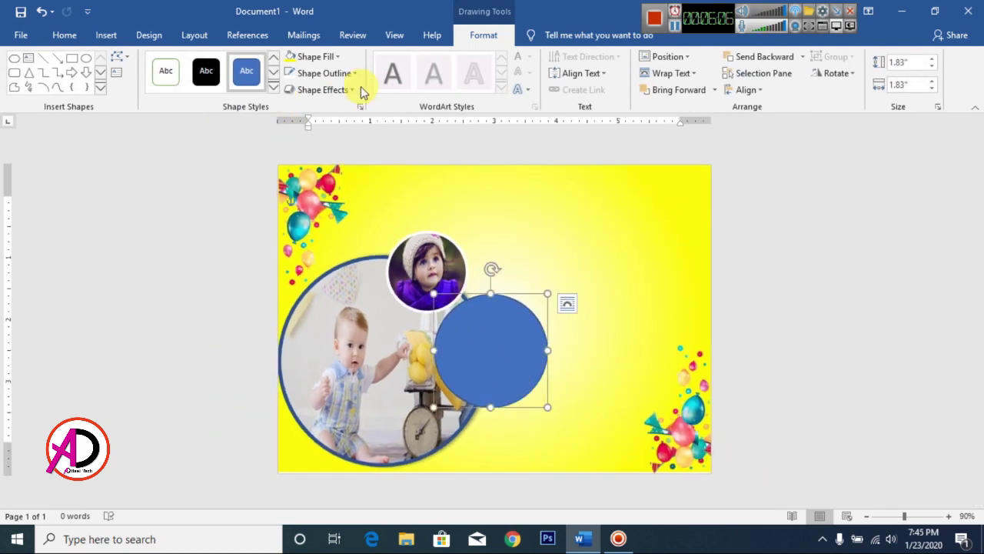
Fill the new circle with the girl-among-greenery photo from a file
click(329, 62)
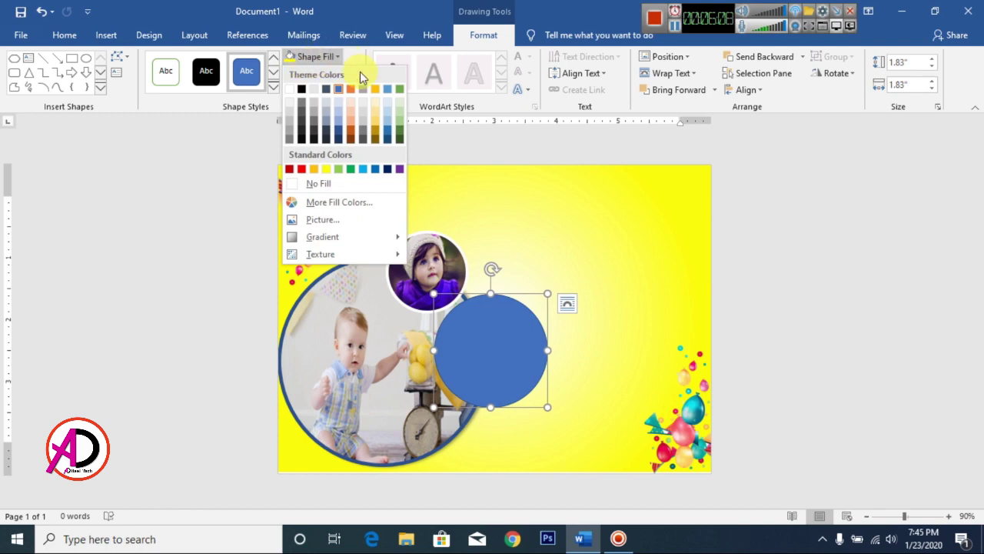
click(353, 220)
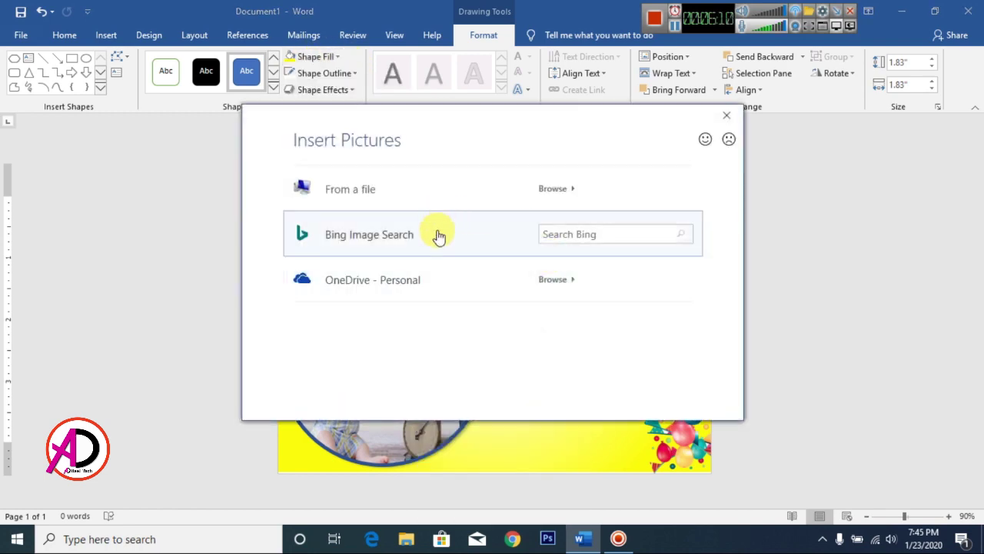
click(413, 193)
click(402, 123)
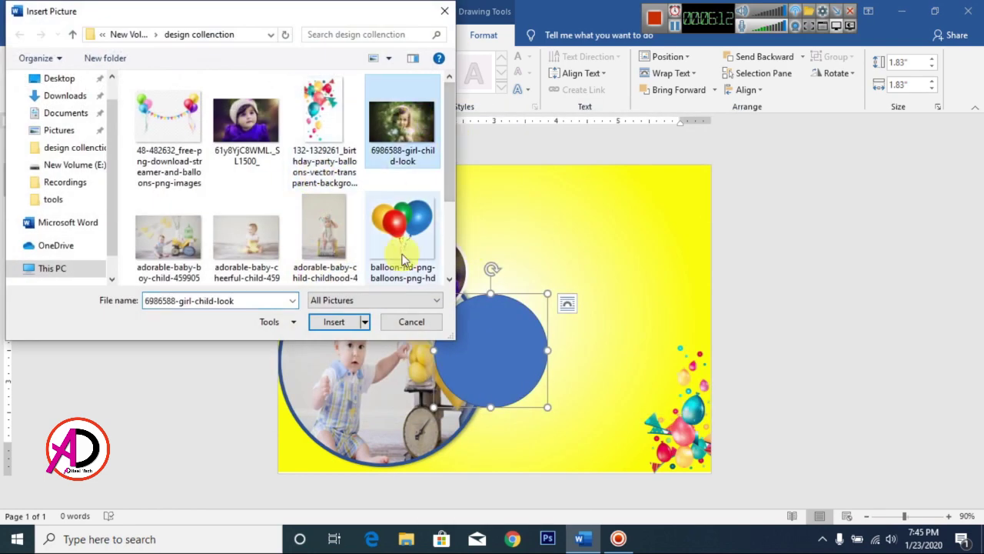
click(338, 323)
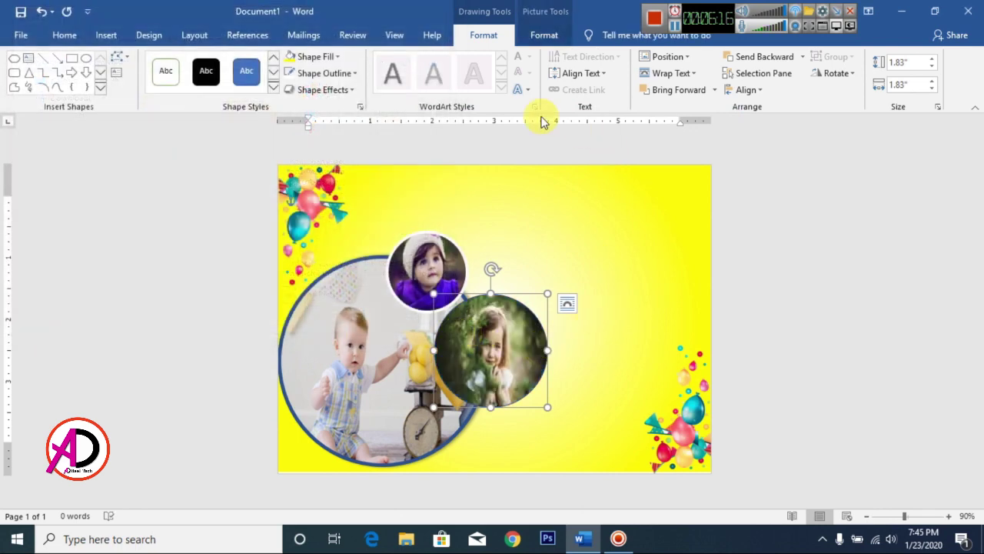
Crop the photo inside the circle, enlarging it and adjusting its top and bottom edges
click(543, 36)
click(840, 69)
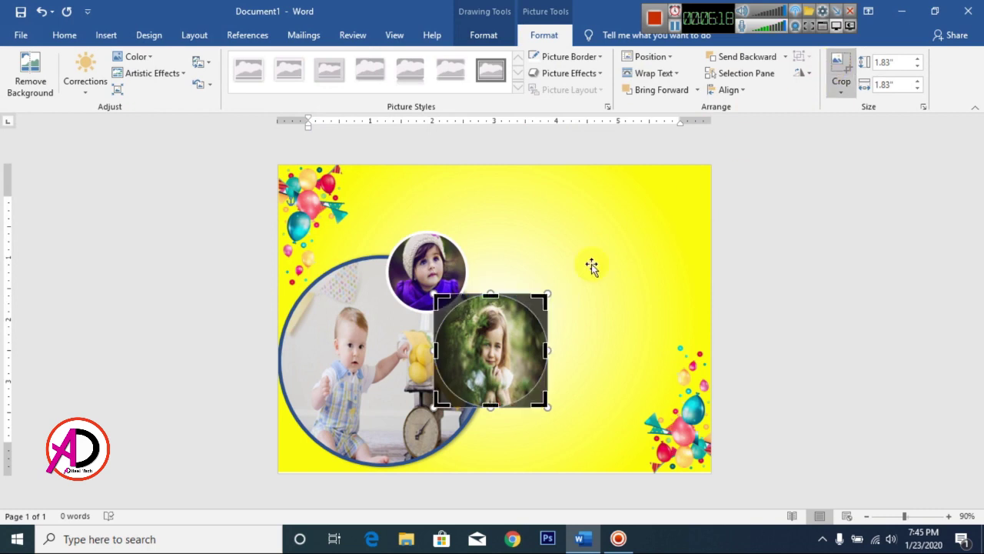
mouse_move(551, 293)
mouse_down()
mouse_move(565, 278)
mouse_move(547, 289)
mouse_up()
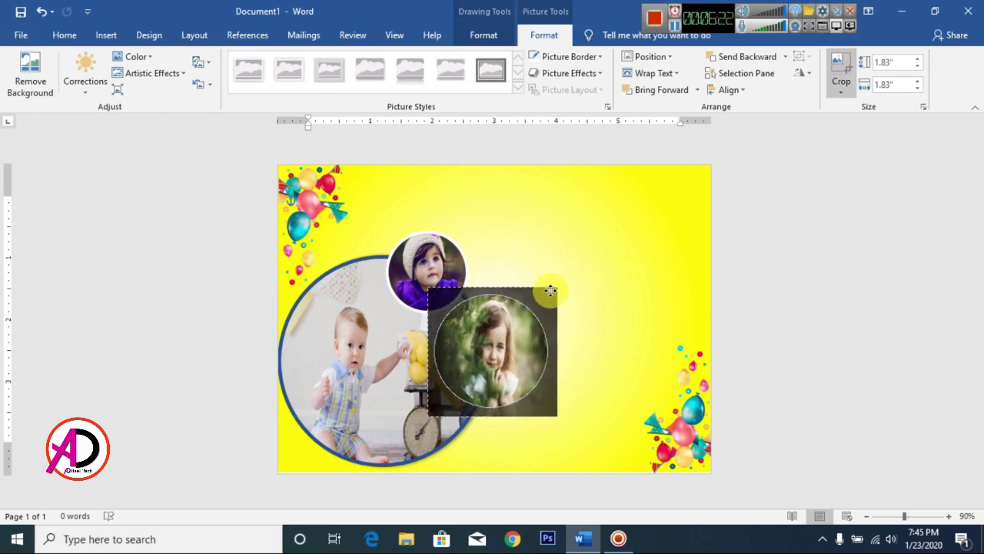
drag(492, 419, 489, 408)
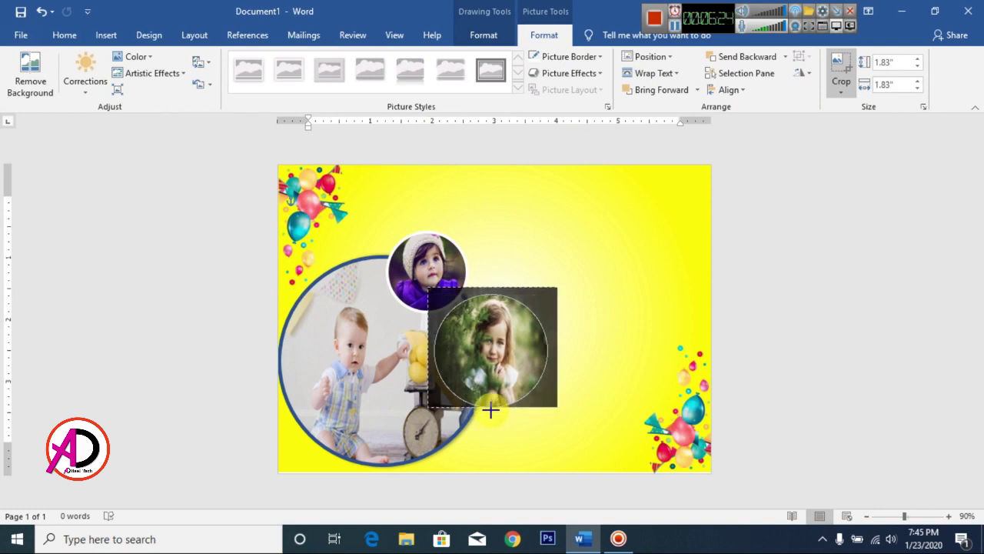
drag(496, 287, 492, 293)
click(760, 349)
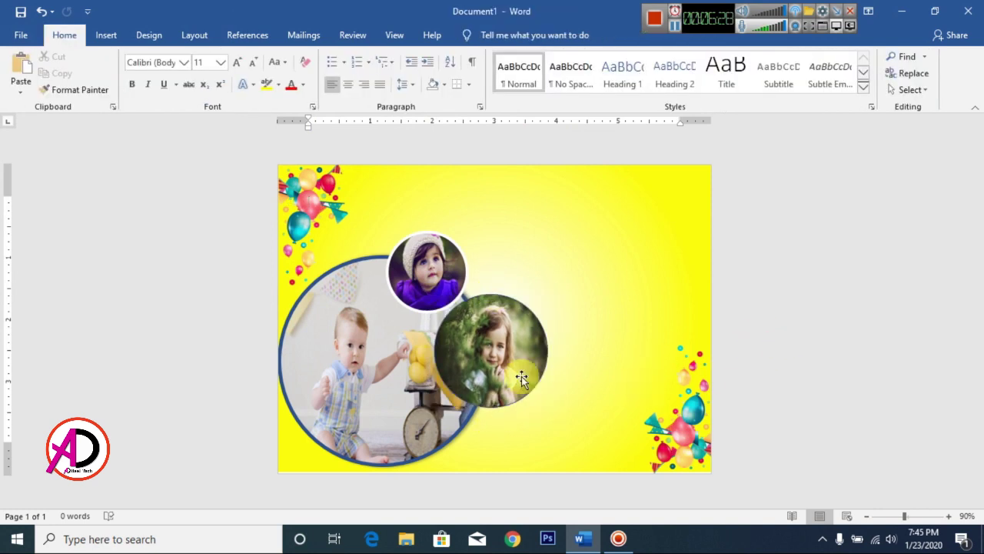
Outline the girl-among-greenery circle in red with a 3 pt weight
click(503, 340)
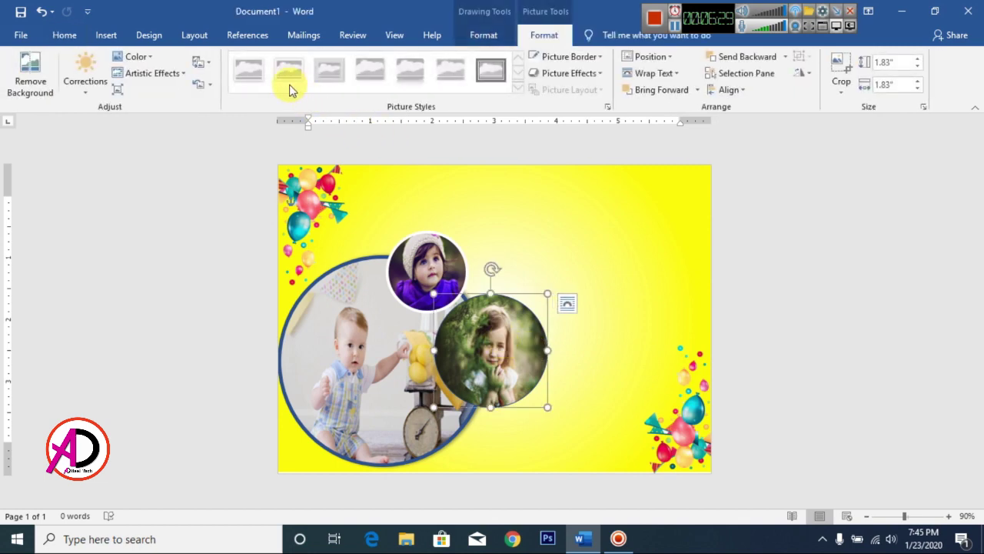
click(501, 34)
click(338, 73)
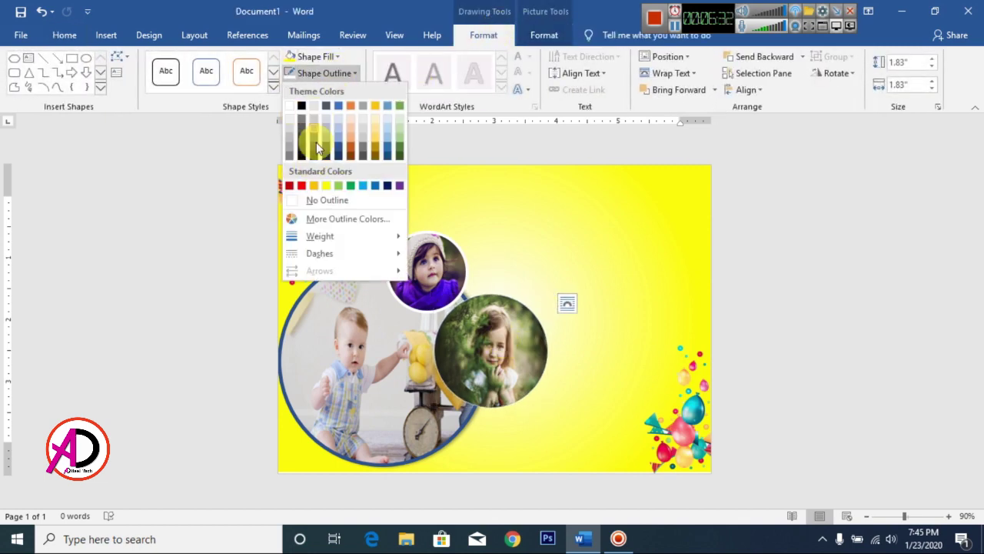
click(302, 186)
click(338, 73)
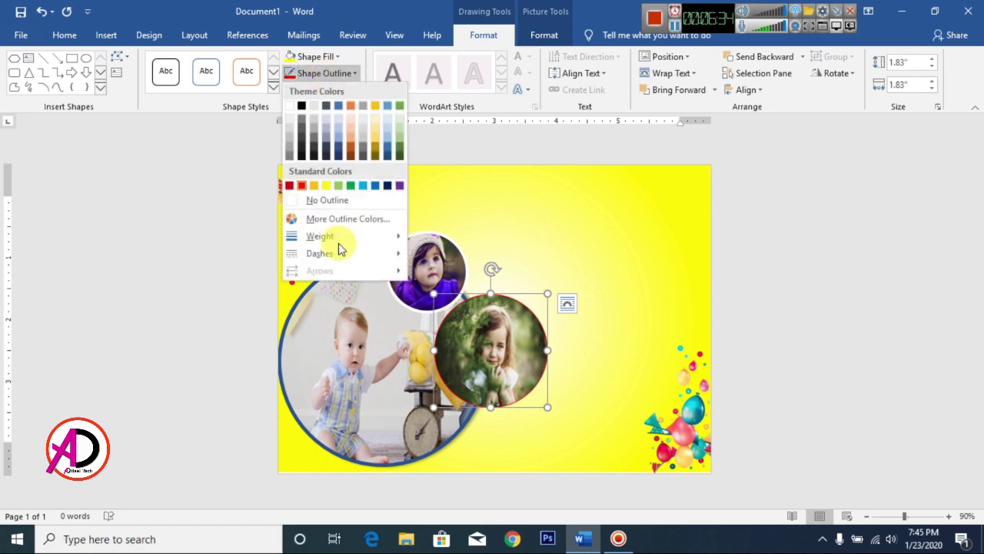
mouse_move(338, 240)
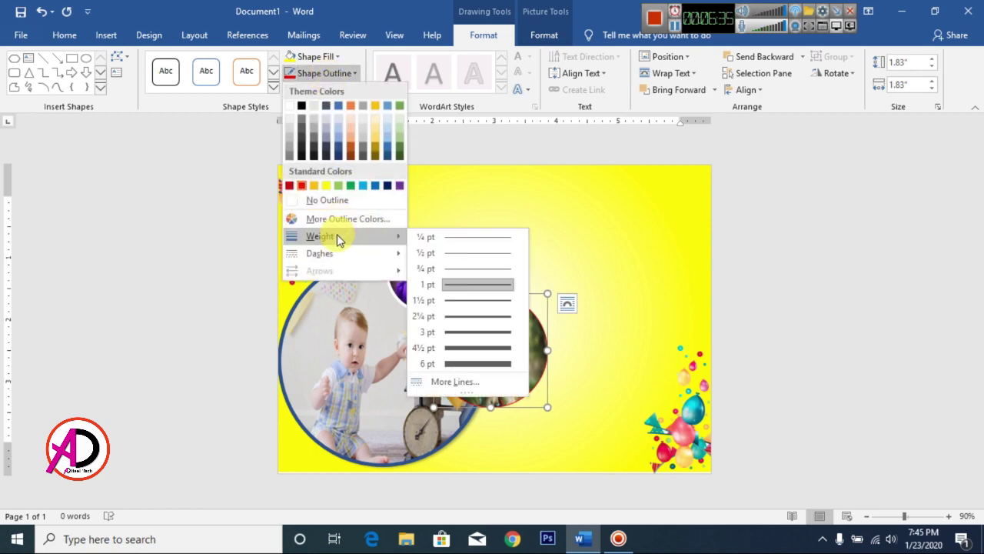
click(484, 340)
click(812, 336)
scroll(542, 344, down, 3)
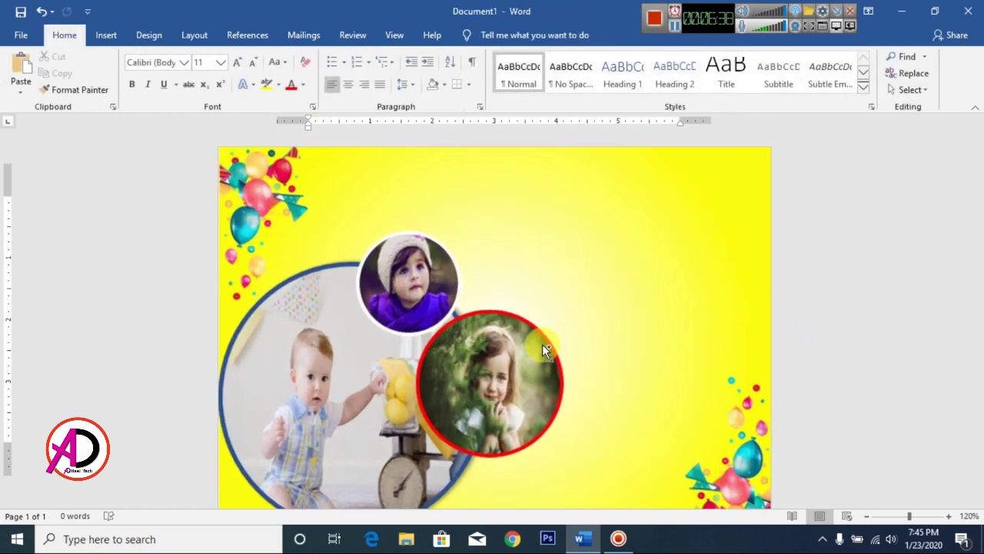
scroll(528, 408, up, 1)
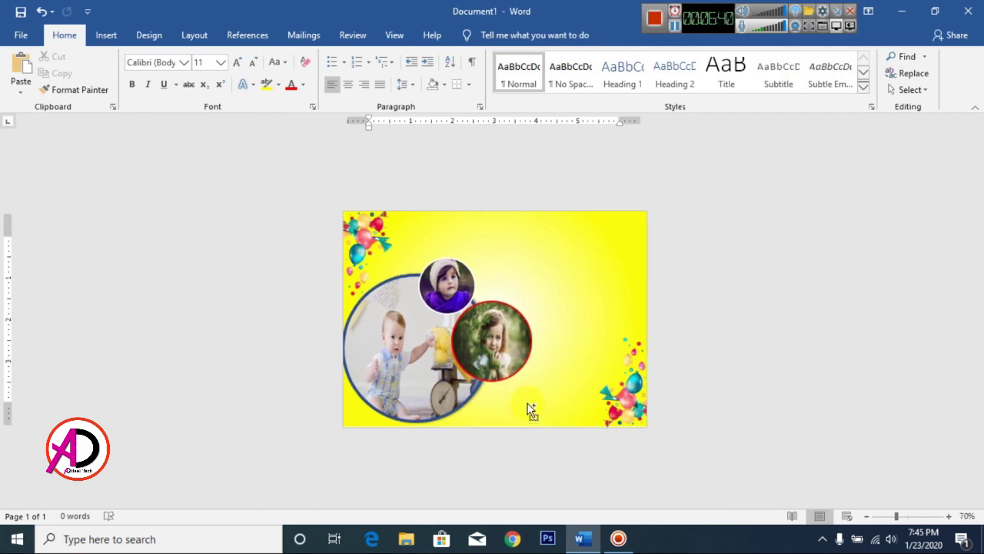
scroll(530, 411, down, 1)
scroll(527, 406, up, 1)
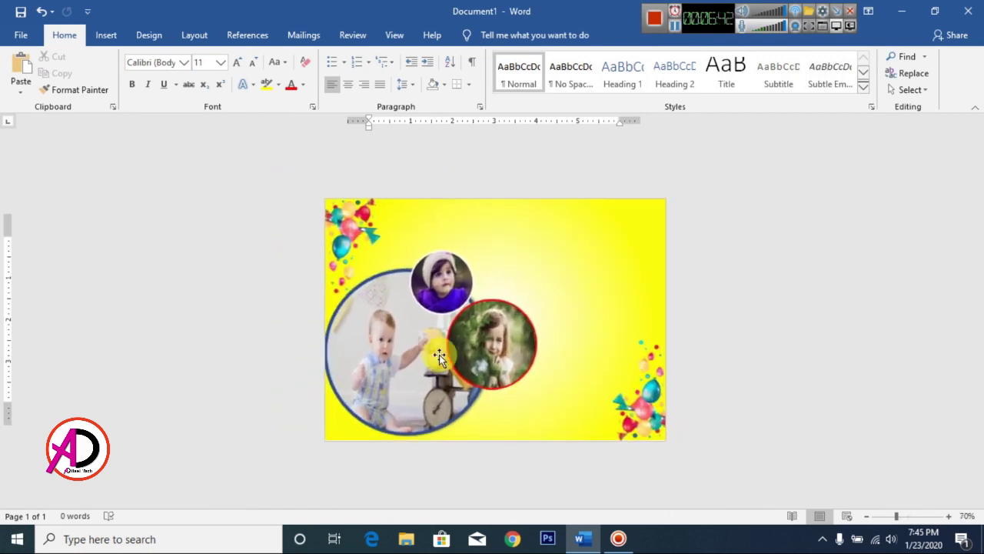
scroll(419, 311, up, 3)
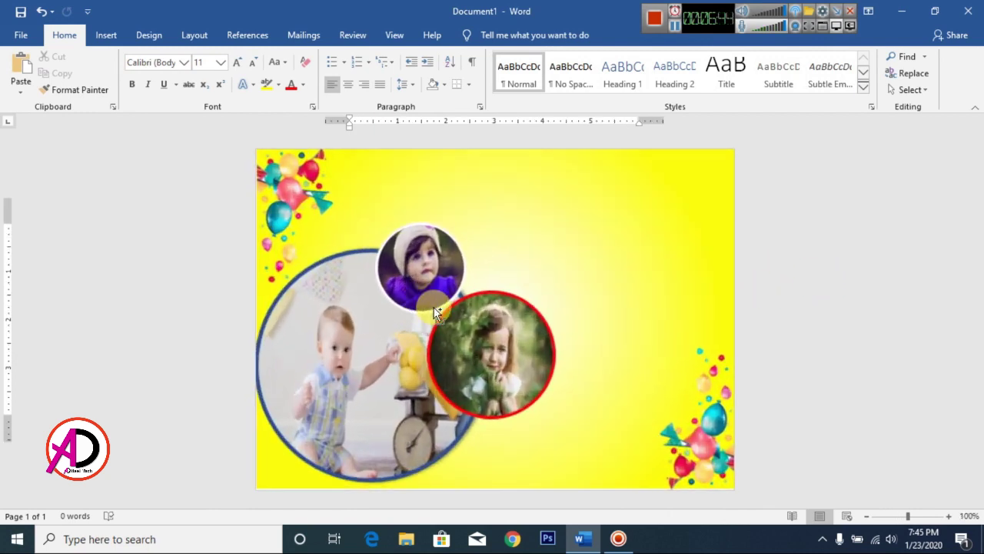
click(105, 35)
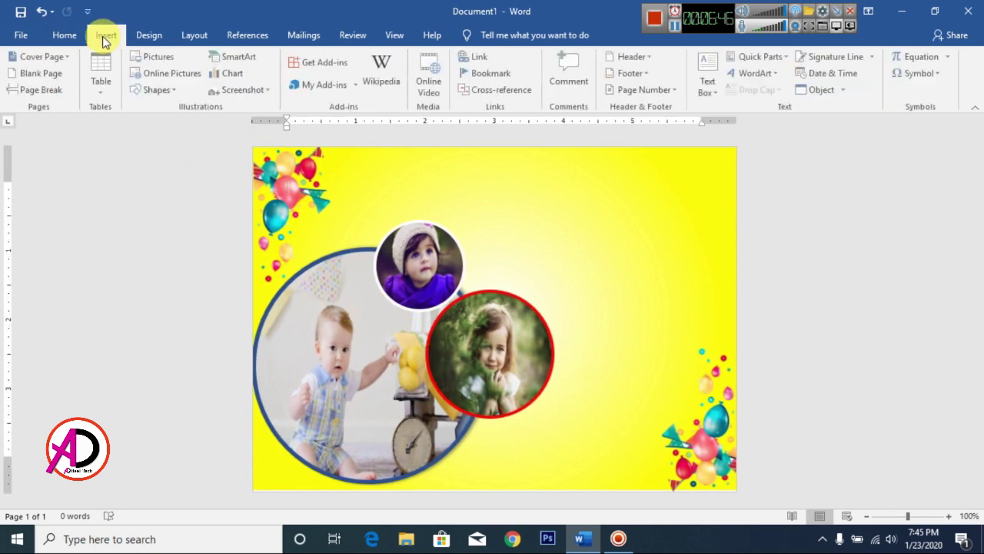
Draw a small 0.46-inch circle and place it just below the girl's photo circle
click(157, 90)
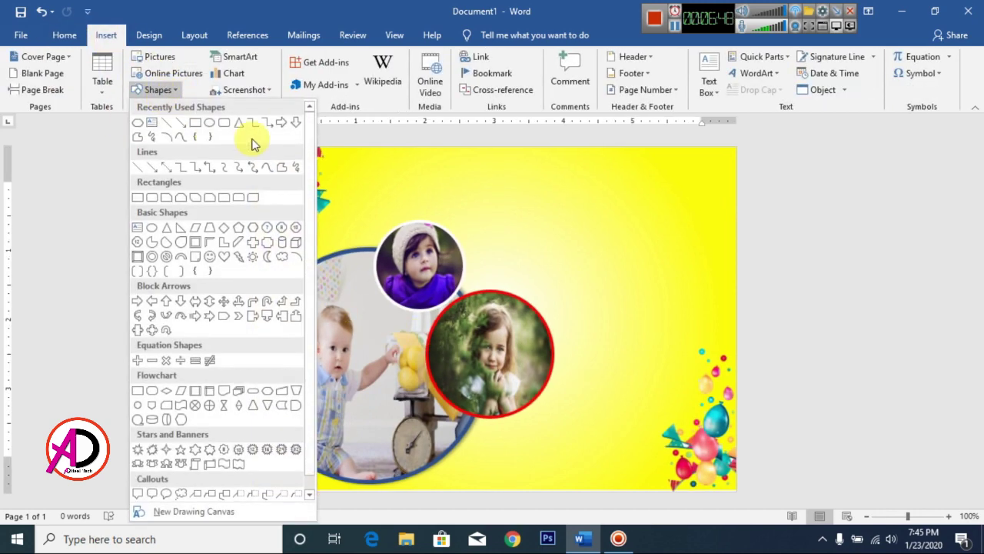
click(209, 123)
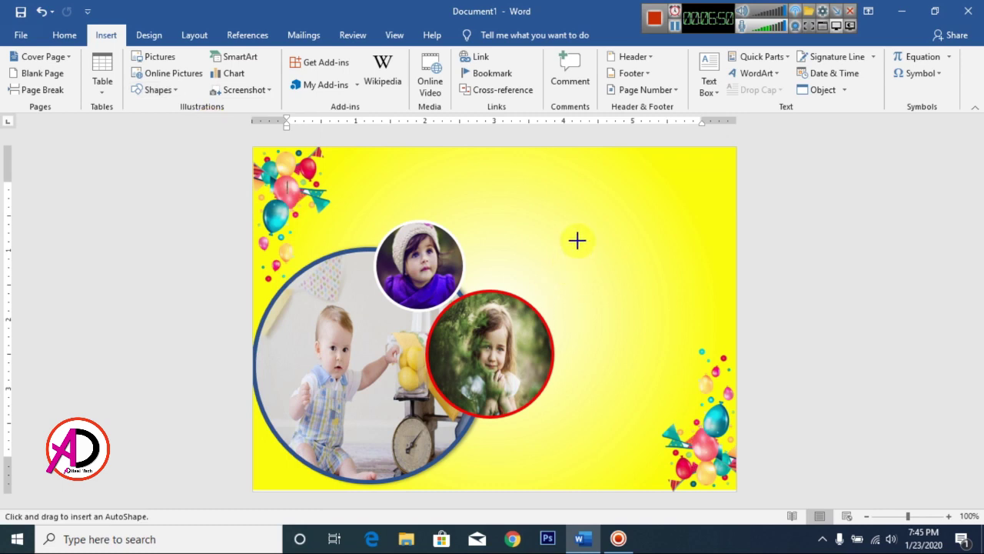
mouse_move(577, 239)
mouse_down()
mouse_move(684, 352)
mouse_move(657, 329)
mouse_up()
mouse_move(601, 291)
mouse_down()
mouse_move(451, 466)
mouse_move(622, 316)
mouse_move(534, 464)
mouse_move(523, 462)
mouse_move(575, 428)
mouse_up()
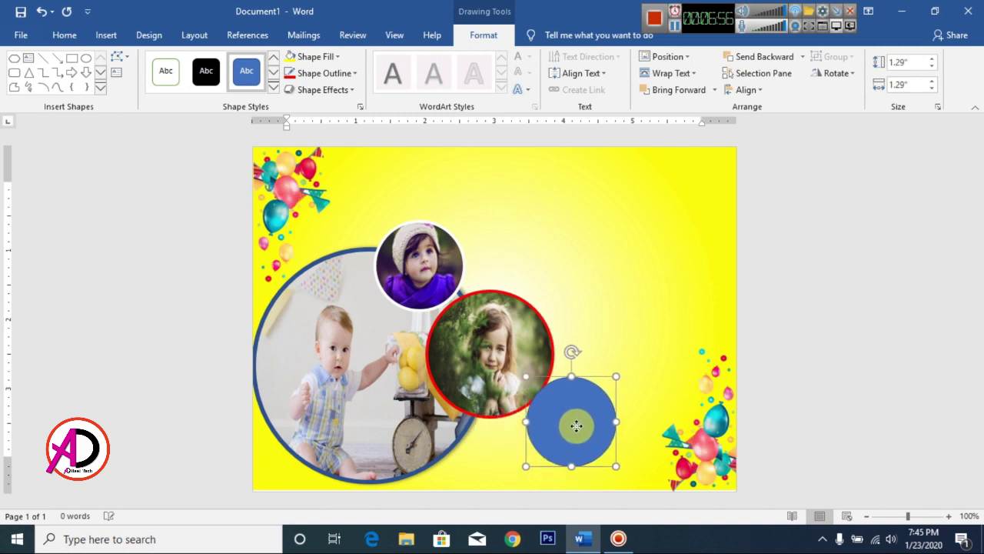
click(599, 392)
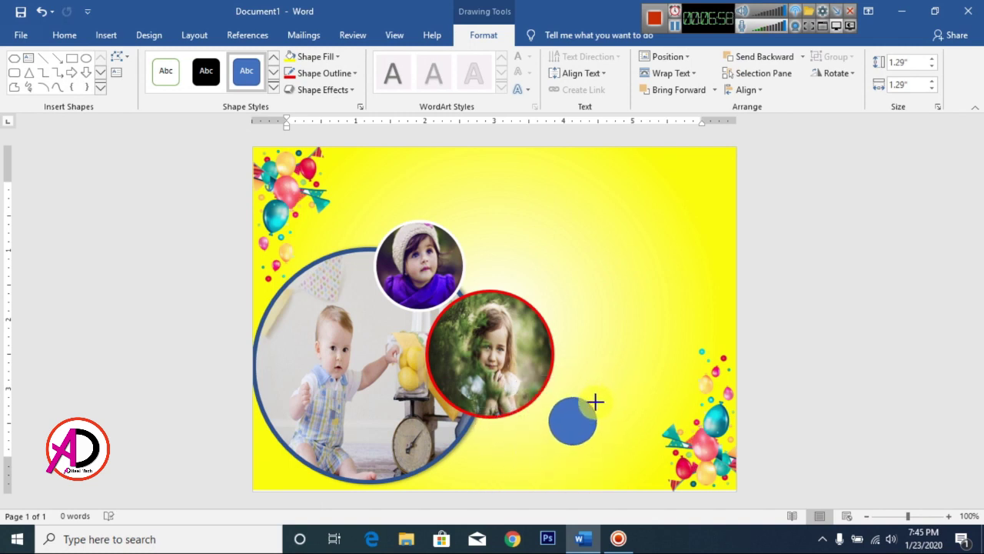
mouse_move(572, 415)
mouse_down()
mouse_move(502, 445)
mouse_move(494, 439)
mouse_move(477, 462)
mouse_move(492, 439)
mouse_up()
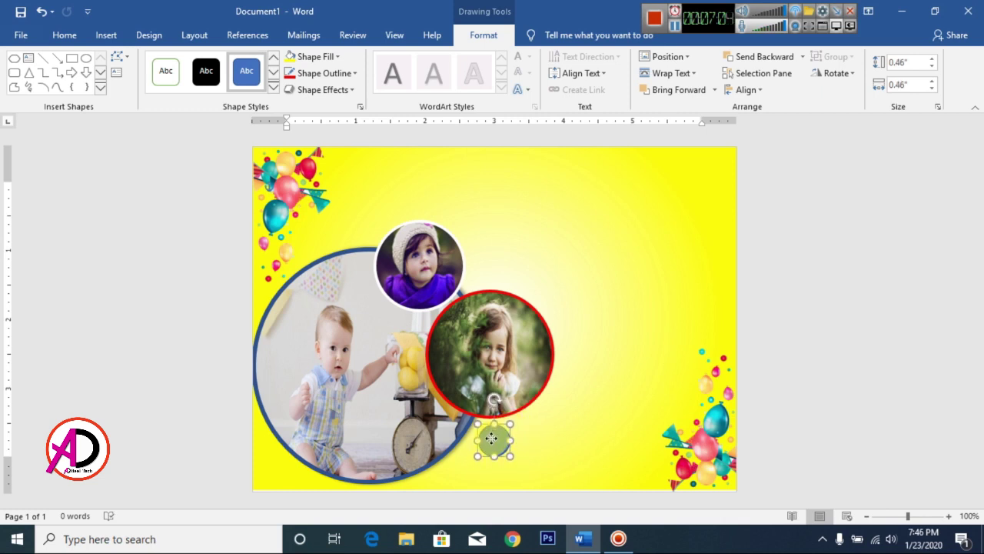
Fill the small circle solid red and remove its outline
click(309, 56)
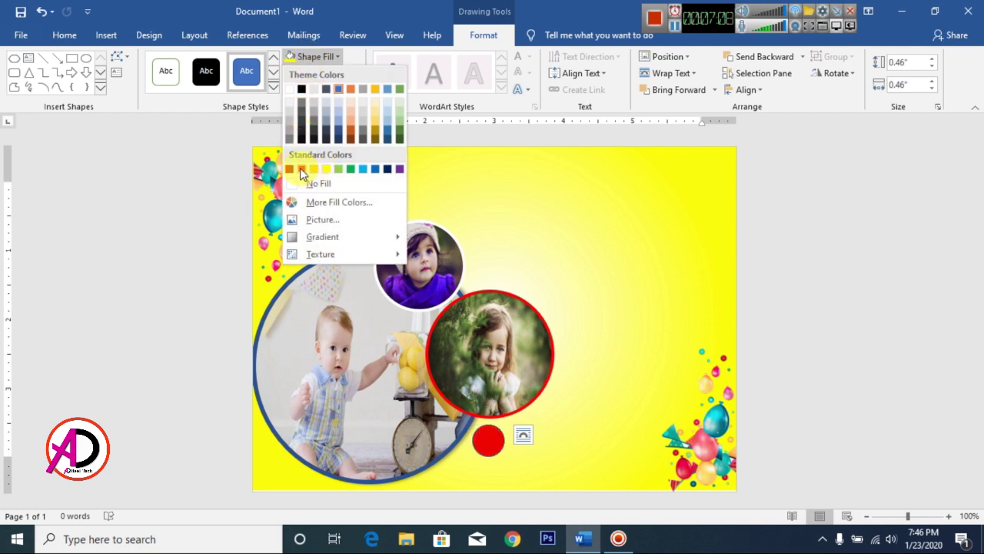
click(301, 168)
click(324, 72)
click(327, 201)
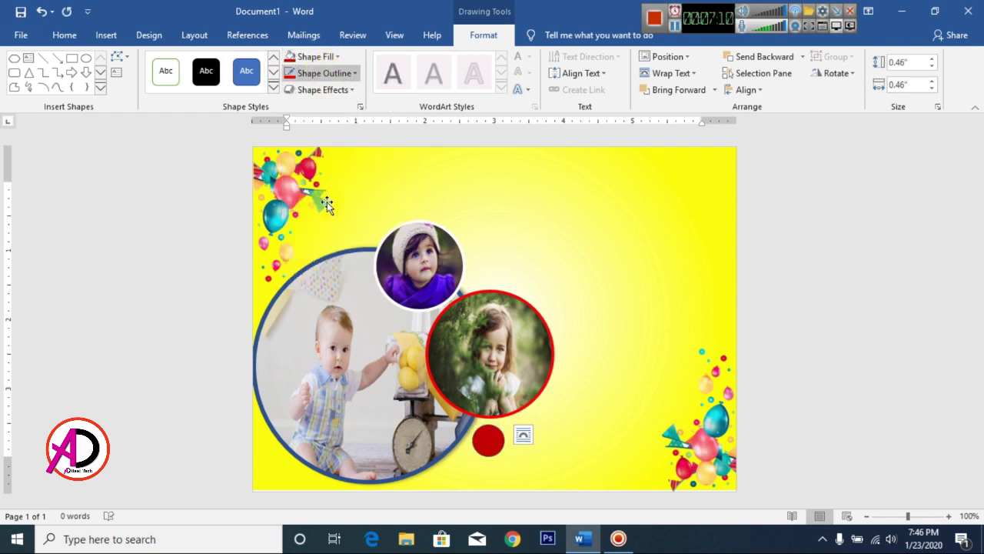
Make the dot 40% transparent and arrange three overlapping orange dots below the girl's photo
right_click(490, 445)
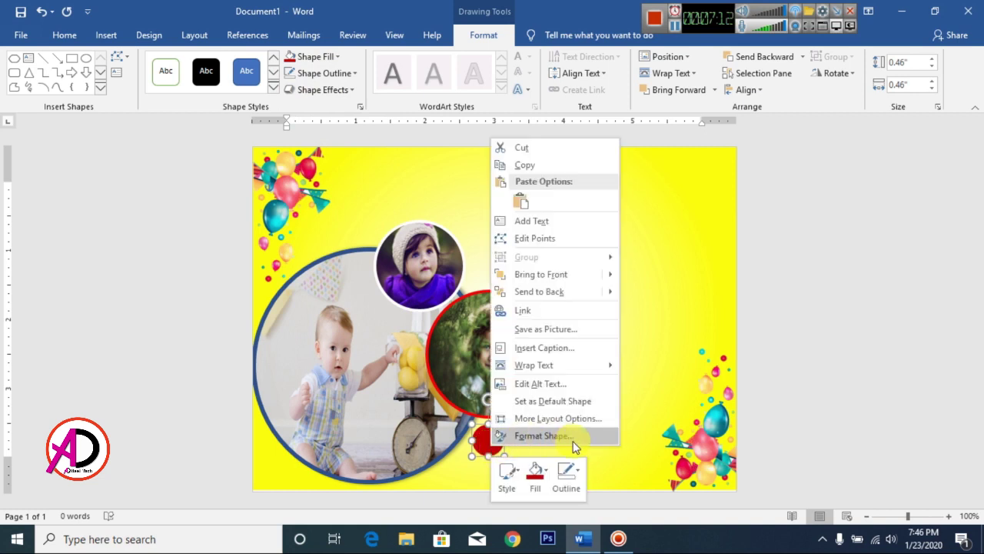
click(530, 436)
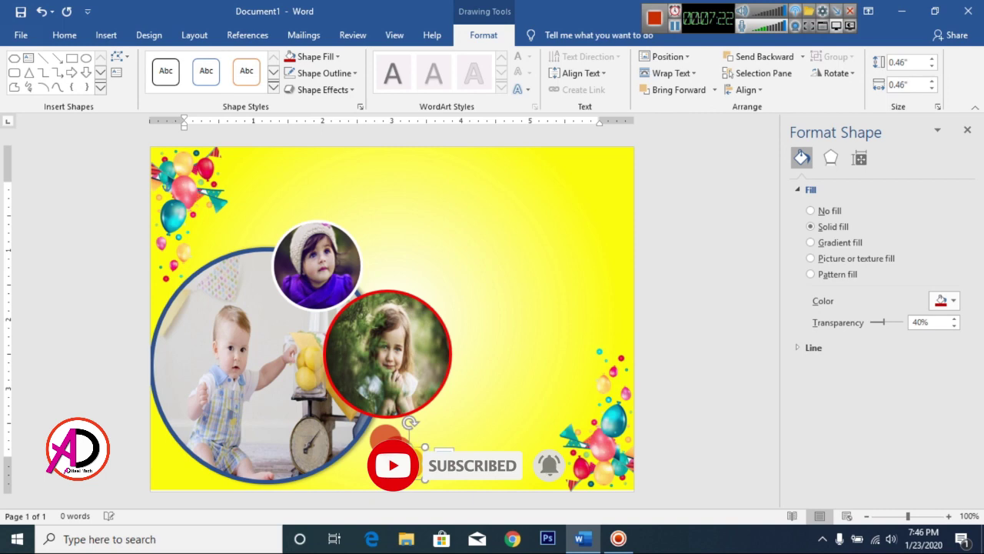
drag(414, 464, 414, 440)
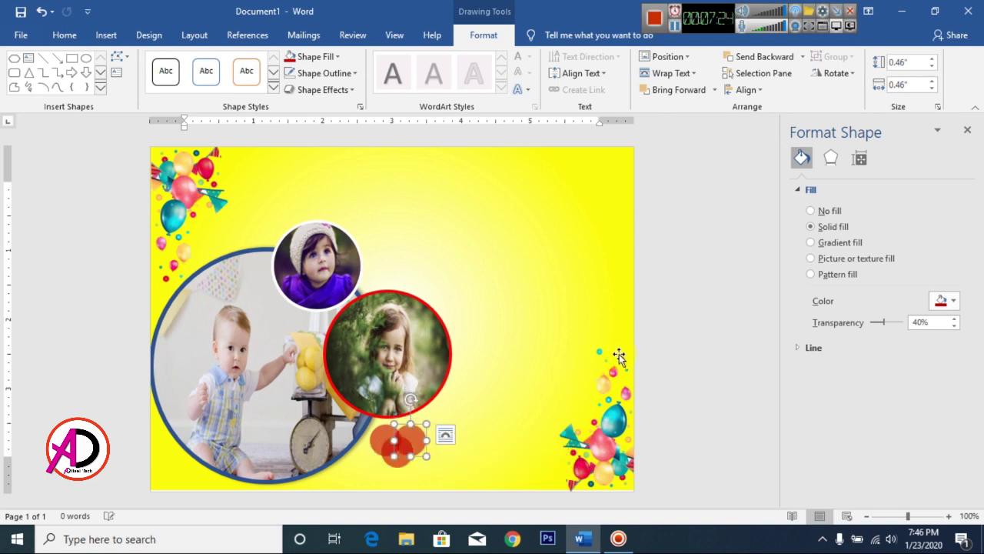
click(695, 328)
ctrl+scroll(462, 450, down, 2)
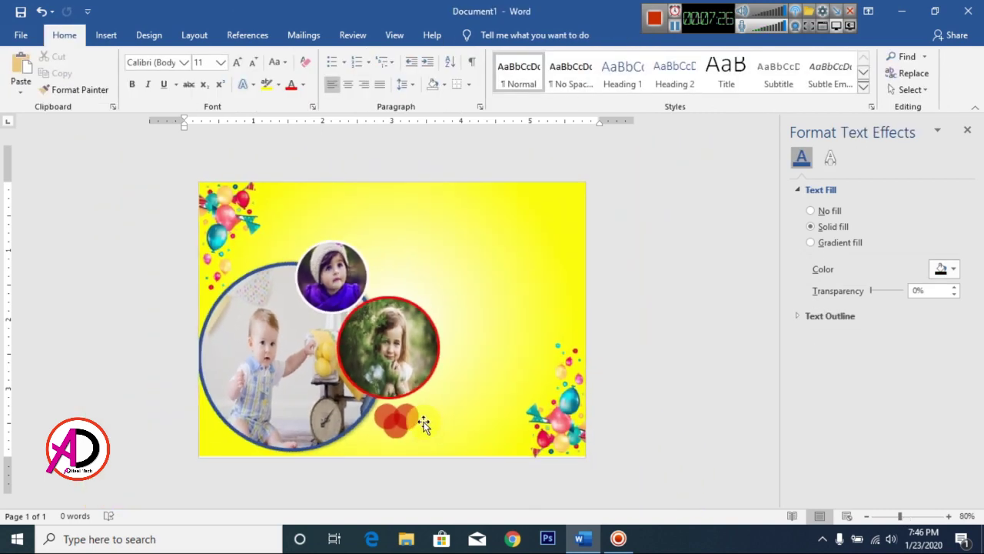
drag(423, 425, 373, 436)
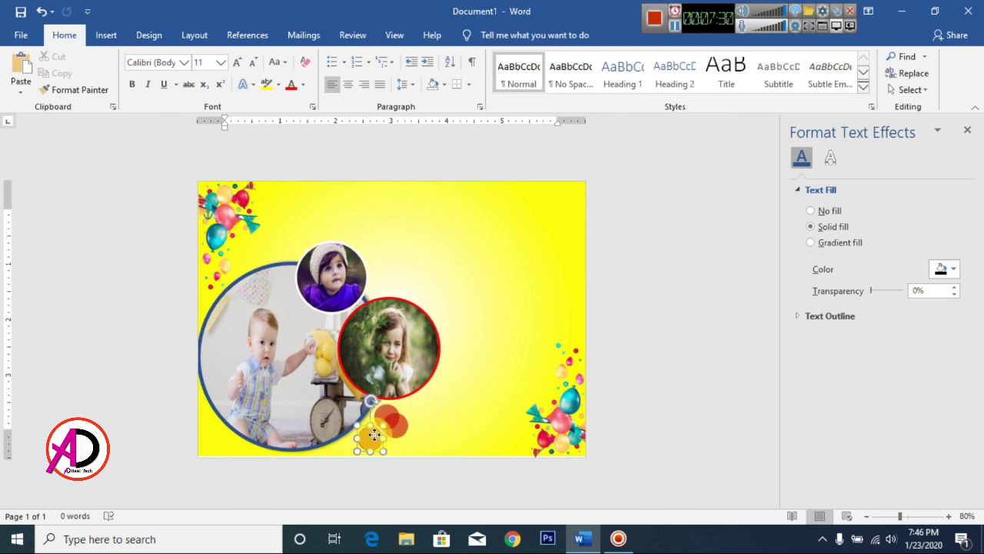
click(646, 387)
ctrl+scroll(555, 421, down, 1)
ctrl+scroll(454, 358, up, 1)
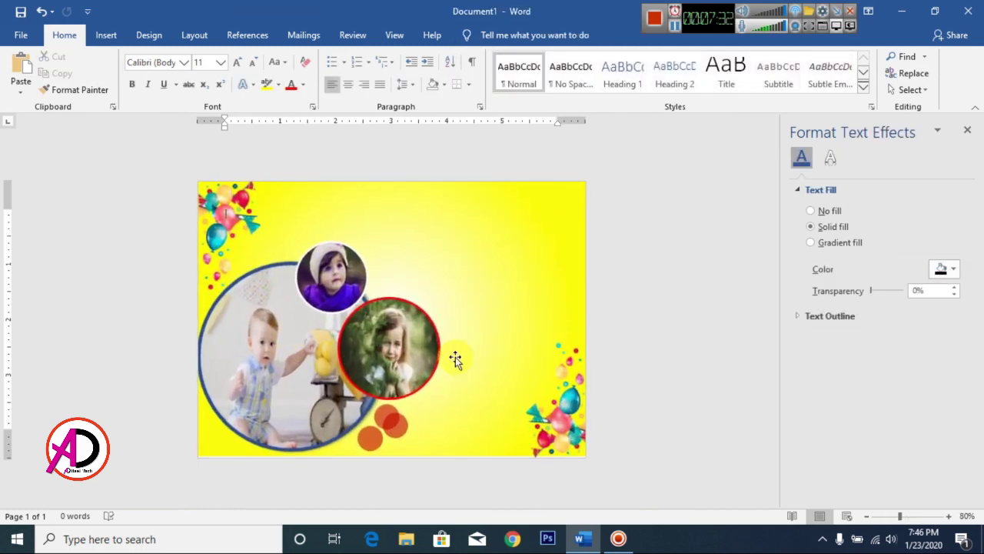
ctrl+scroll(351, 190, up, 1)
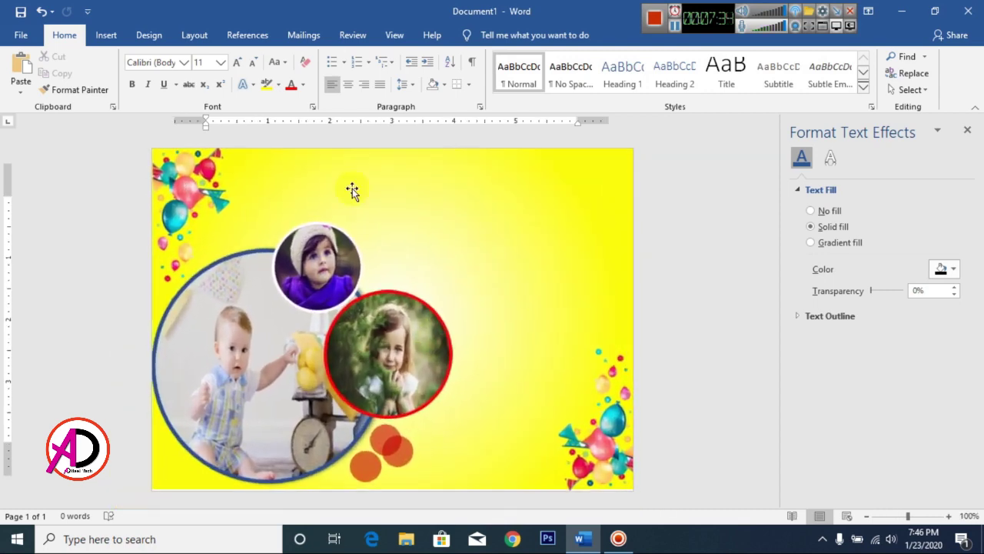
Pick the 'images' bunting picture to insert from a file
click(106, 36)
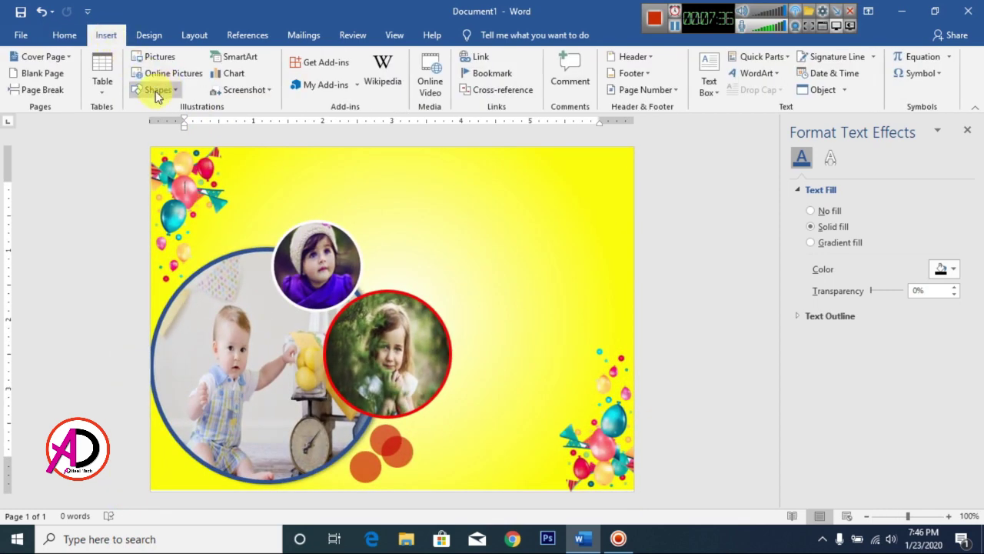
click(154, 58)
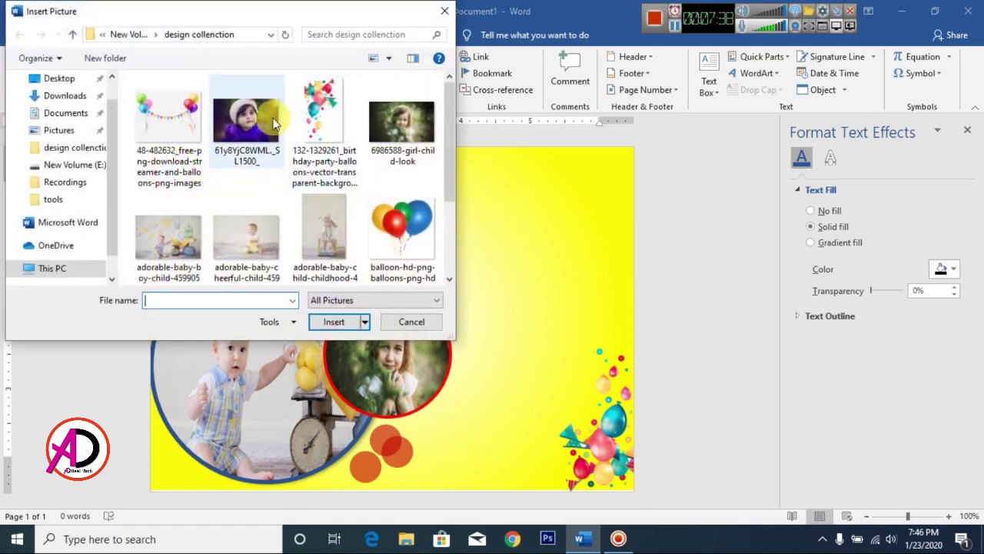
scroll(275, 185, down, 2)
click(244, 220)
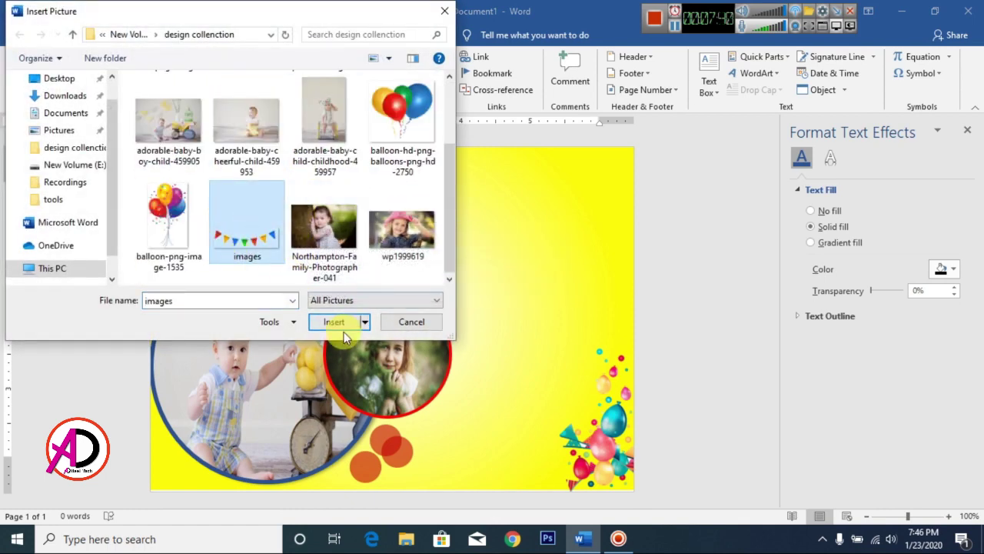
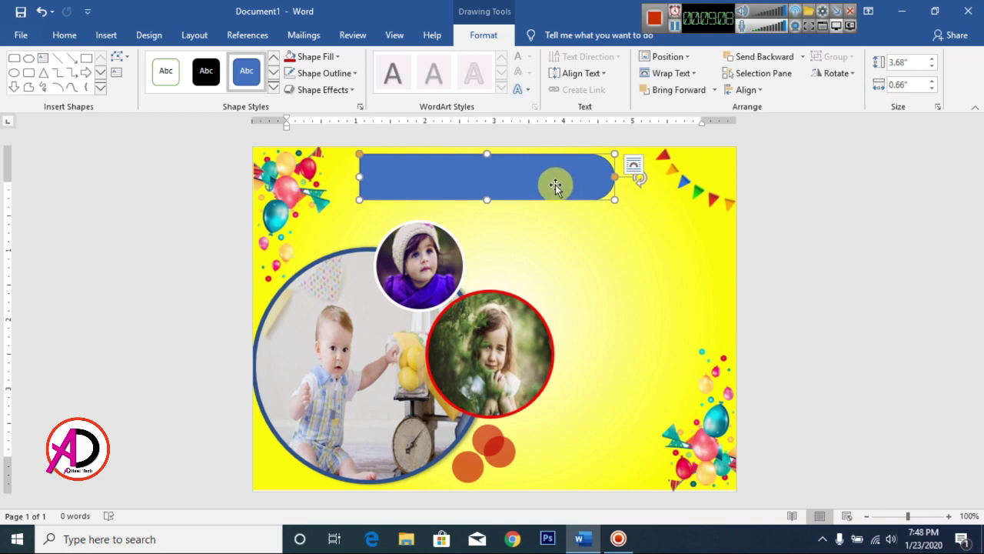
Fill the top banner solid red and remove its outline
click(312, 58)
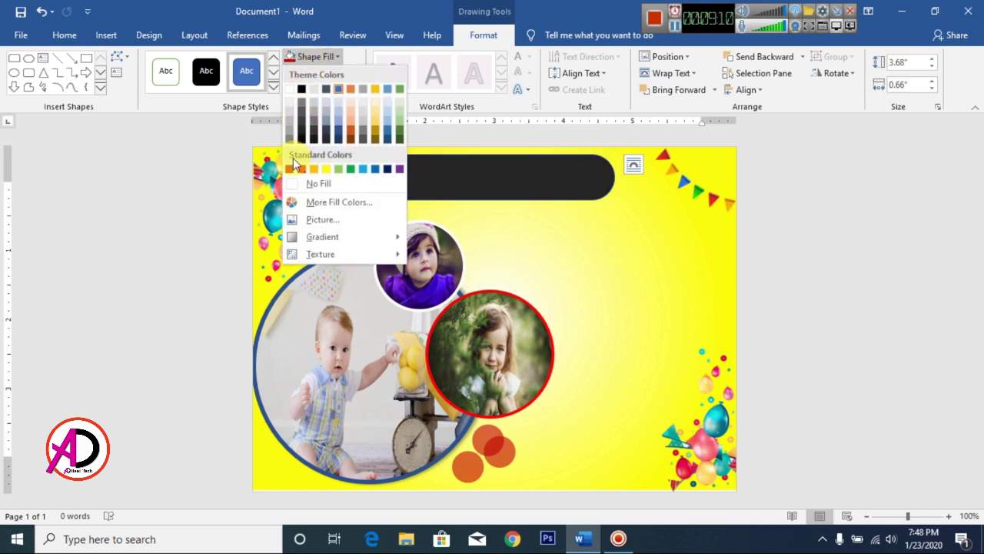
click(294, 167)
click(328, 74)
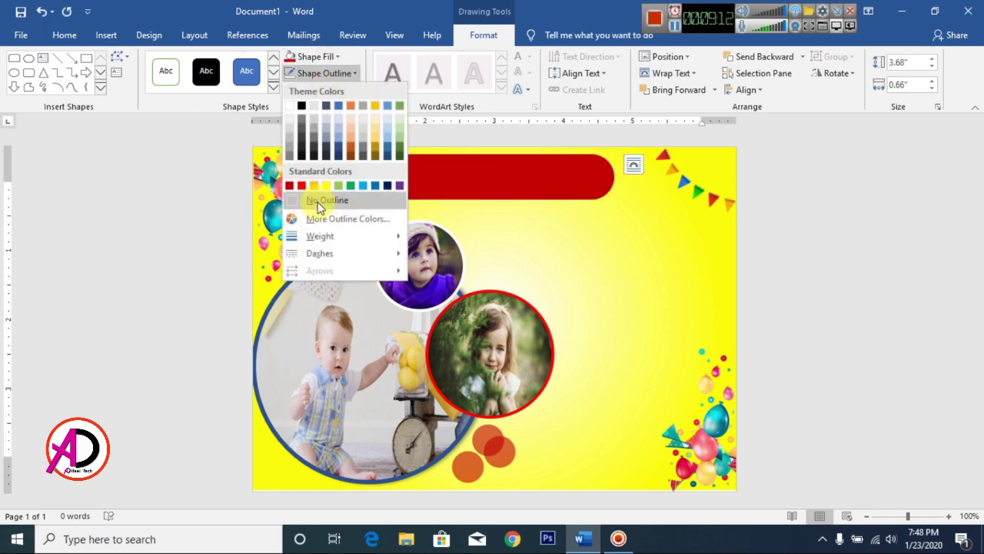
click(323, 202)
Stretch the red banner left to 4.71 inches so its end tucks behind the balloons
click(475, 214)
click(419, 184)
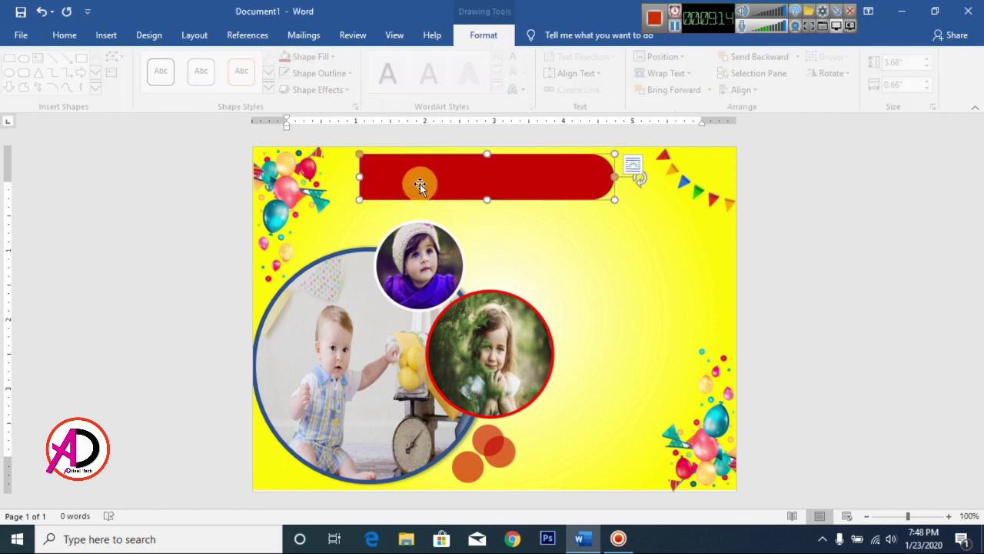
drag(359, 178, 289, 174)
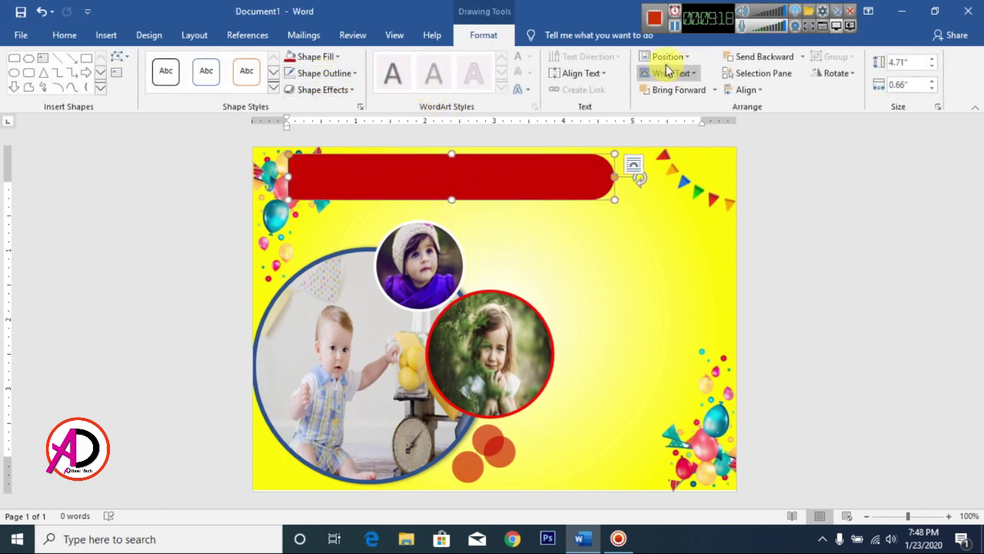
click(765, 59)
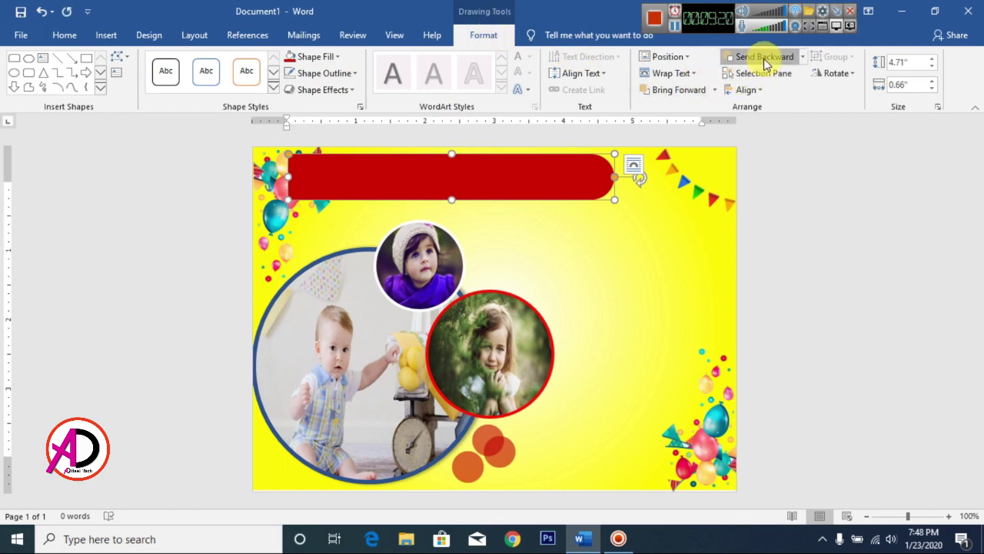
click(765, 59)
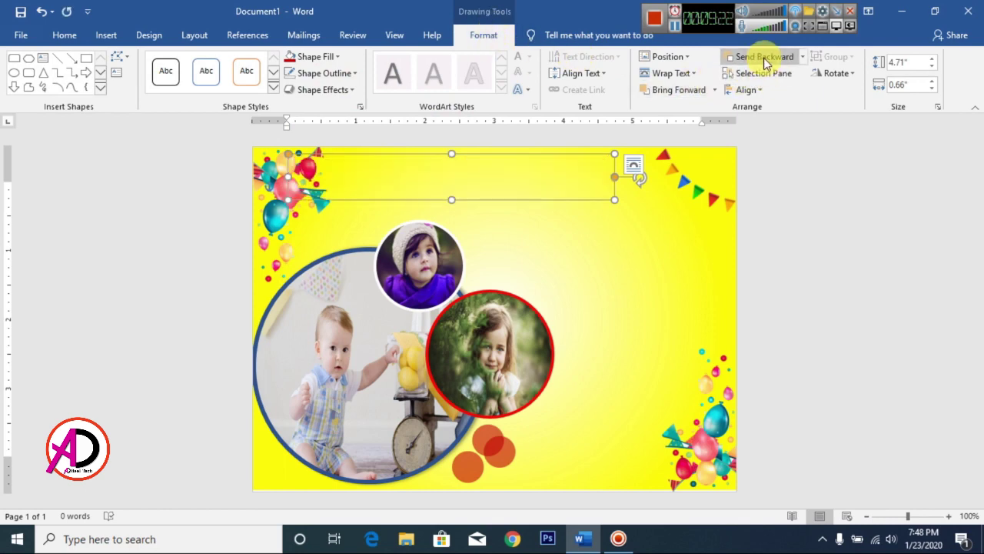
key(ctrl+z)
click(892, 241)
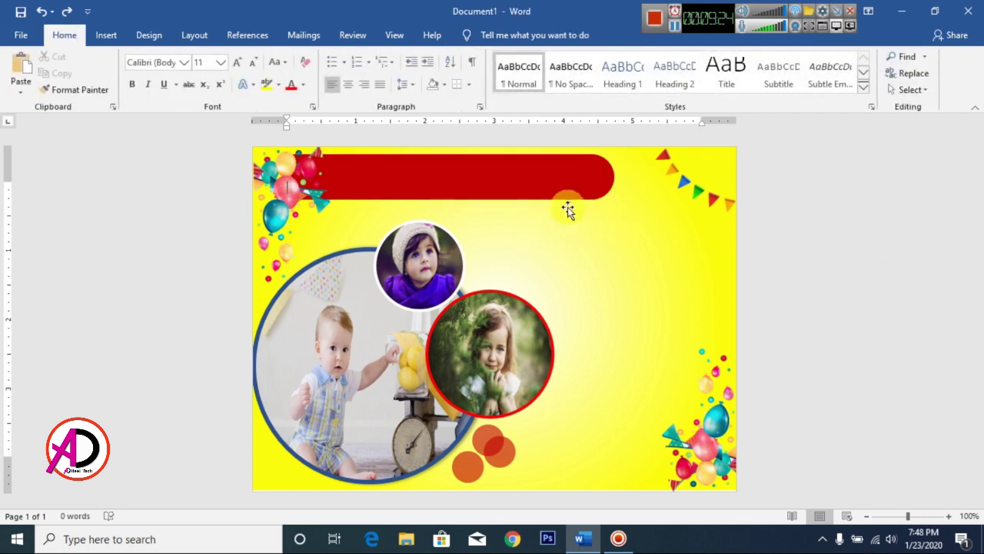
click(566, 208)
click(745, 226)
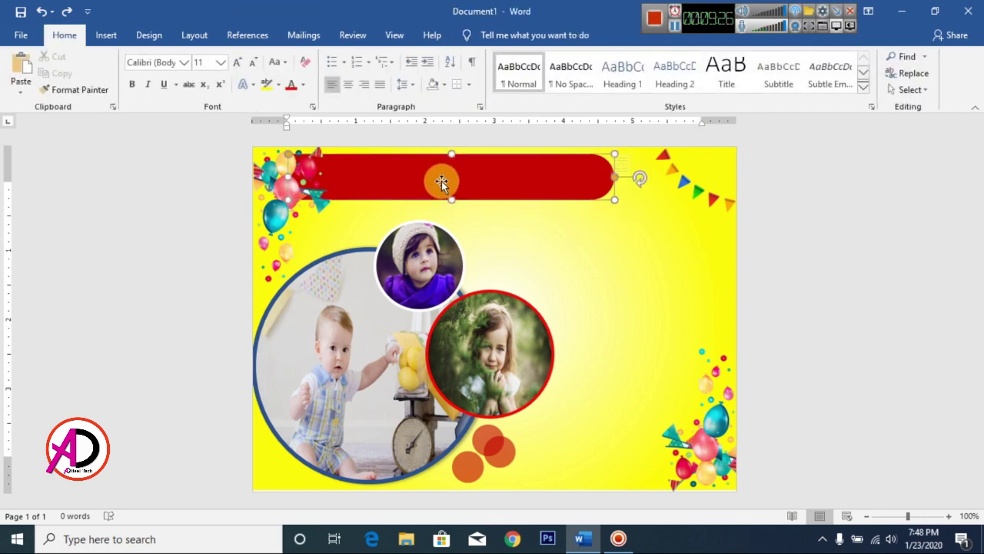
Duplicate the red banner and give the copy no fill and a white outline
click(439, 181)
drag(532, 209, 655, 238)
click(320, 57)
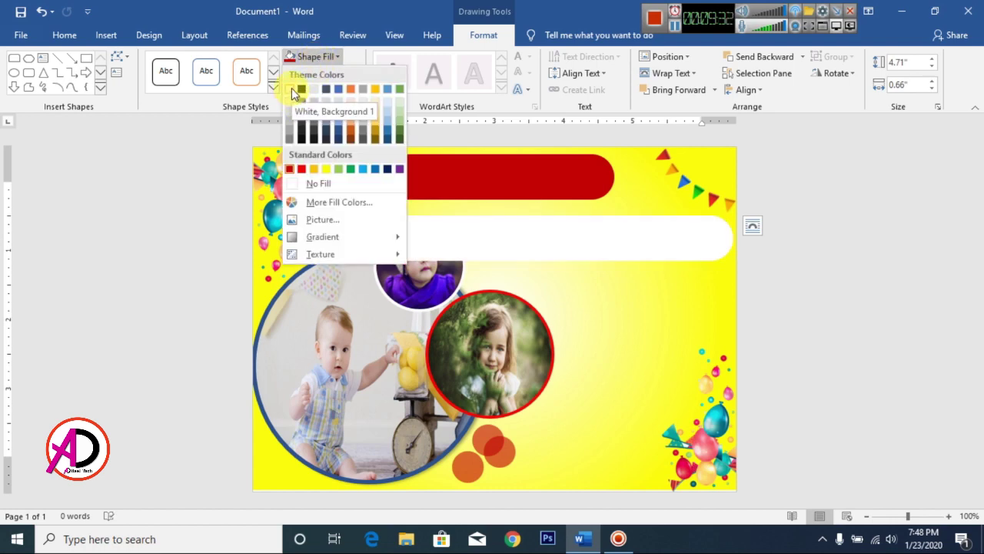
click(313, 184)
click(327, 73)
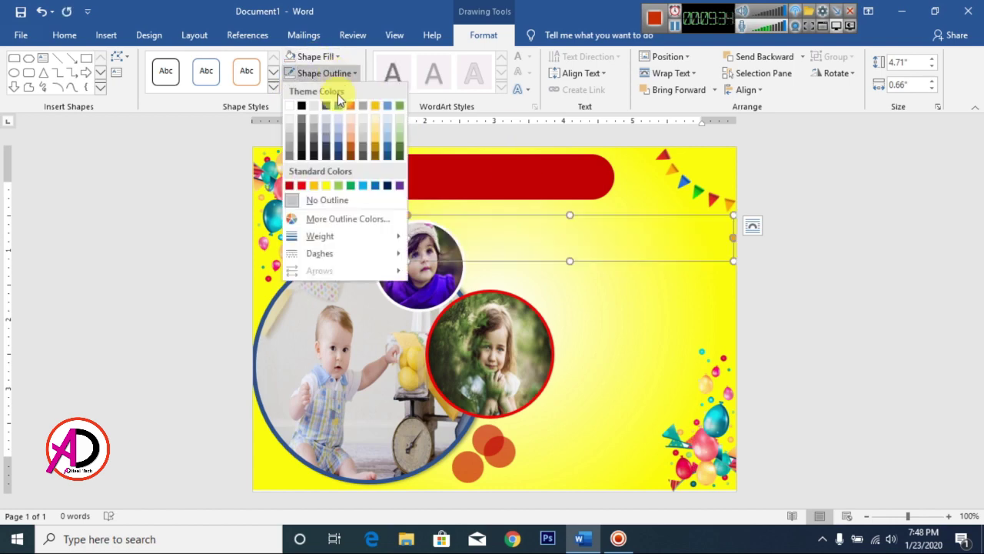
click(292, 106)
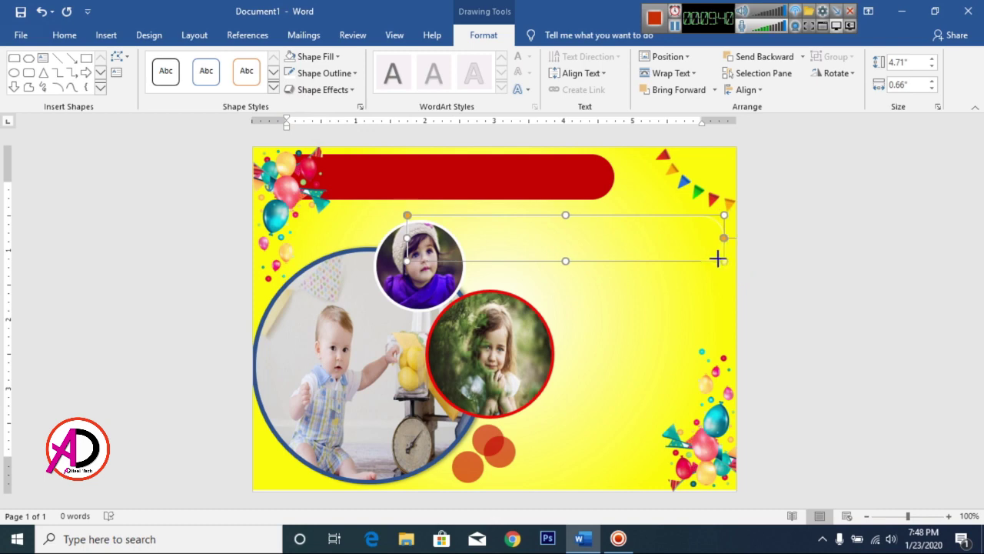
Resize the outlined copy to 4.37 by 0.51 inches, sitting just inside the red banner
drag(716, 259, 686, 258)
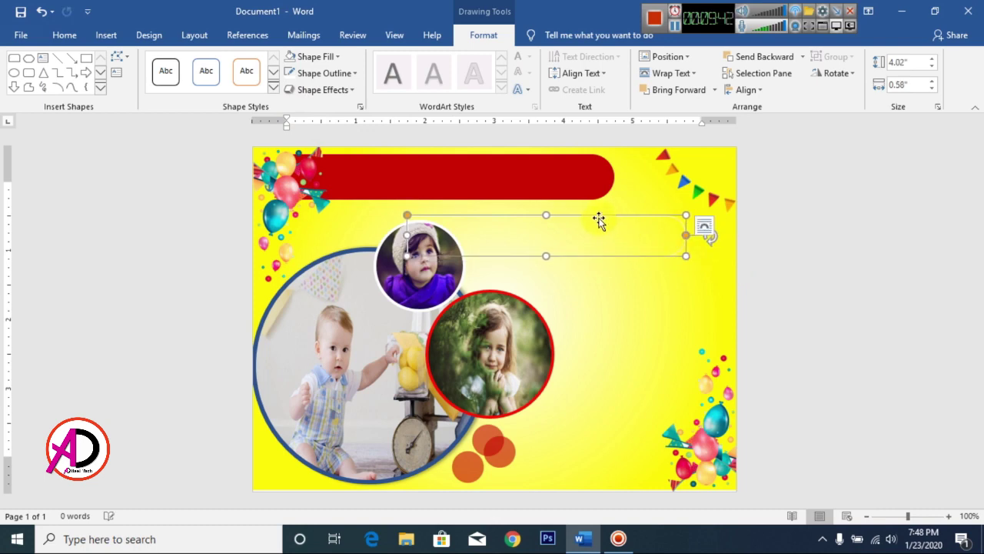
drag(599, 221, 513, 159)
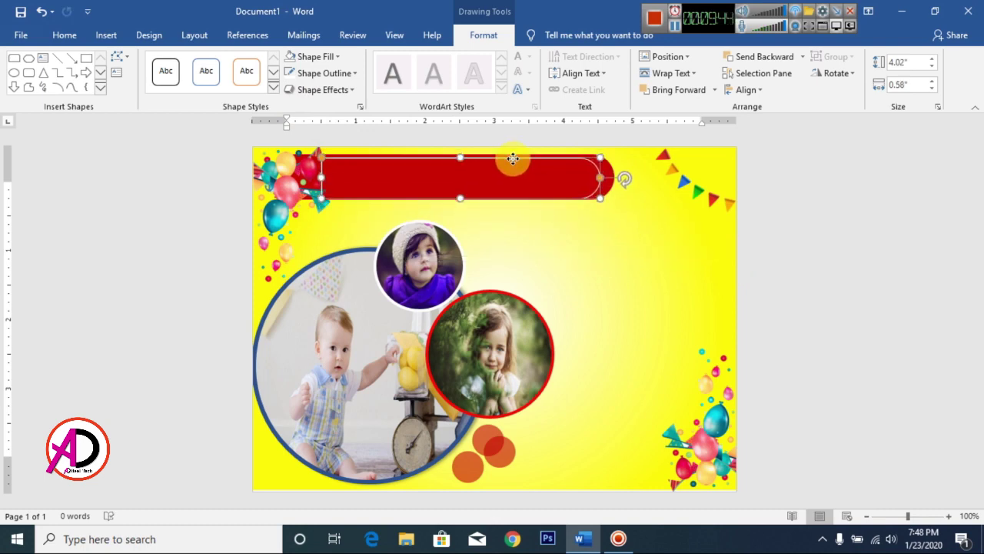
click(592, 202)
mouse_move(599, 200)
mouse_down()
mouse_move(576, 186)
mouse_move(584, 188)
mouse_up()
drag(339, 177, 304, 175)
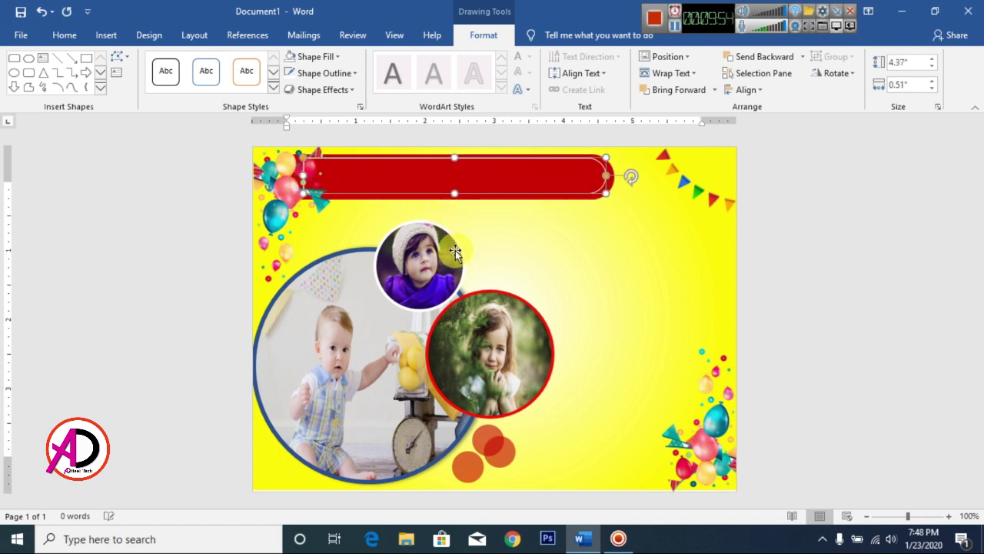
scroll(588, 286, up, 6)
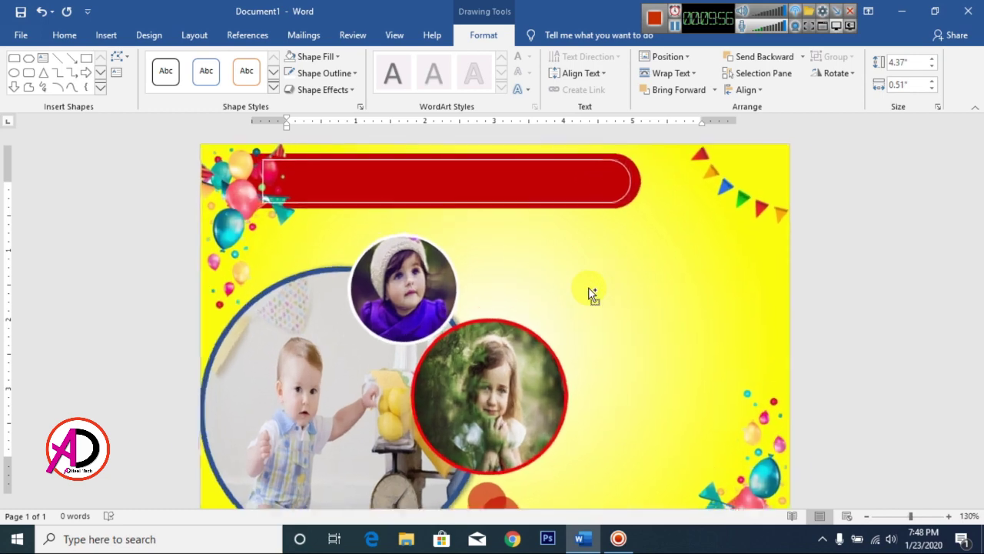
Make the inner border a 2¼ pt Round Dot outline, keeping it above the banner
click(336, 74)
mouse_move(339, 236)
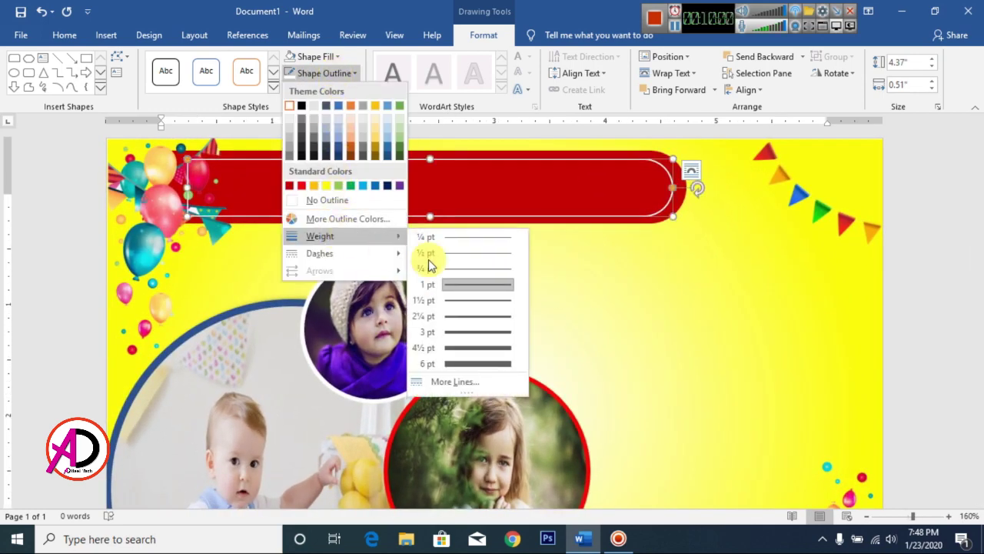
click(483, 318)
click(330, 73)
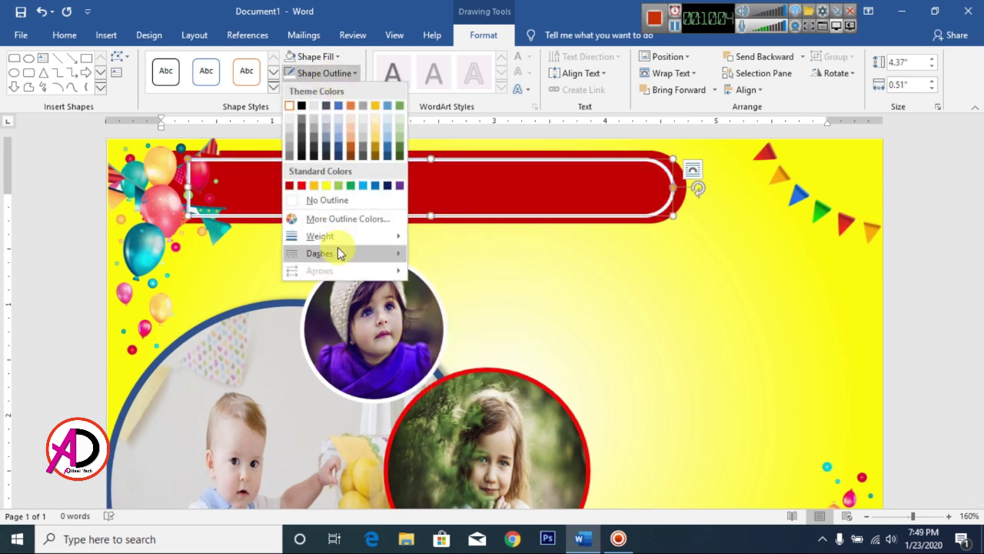
mouse_move(369, 259)
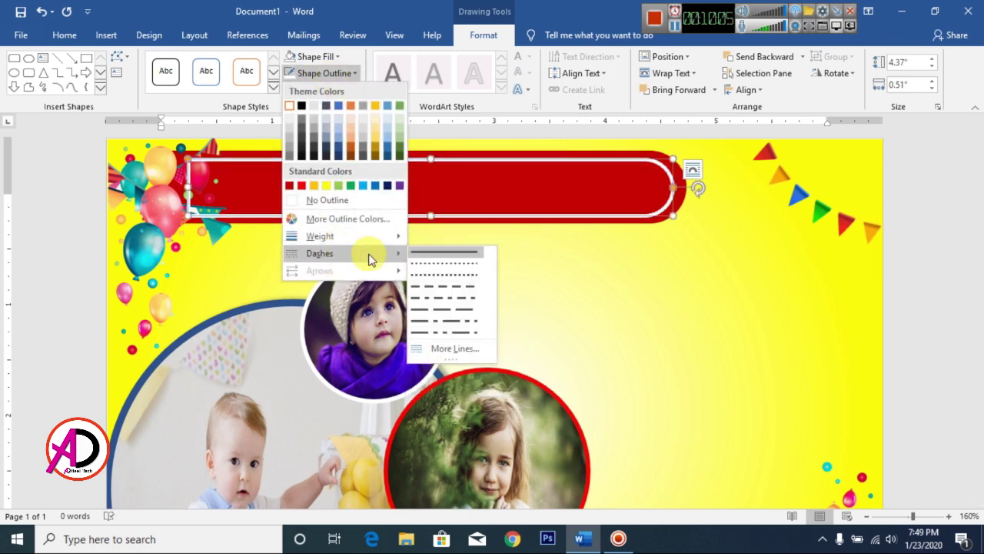
click(436, 270)
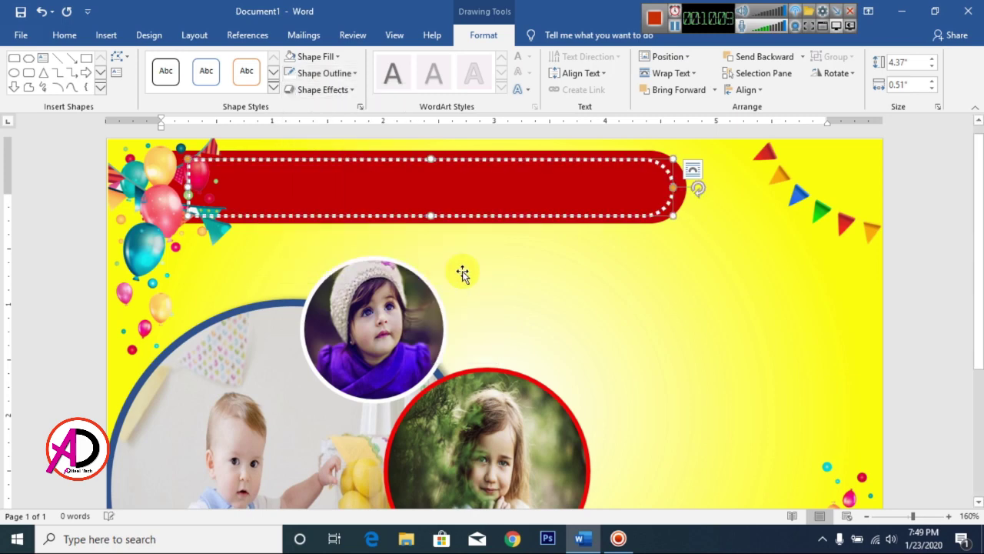
click(769, 57)
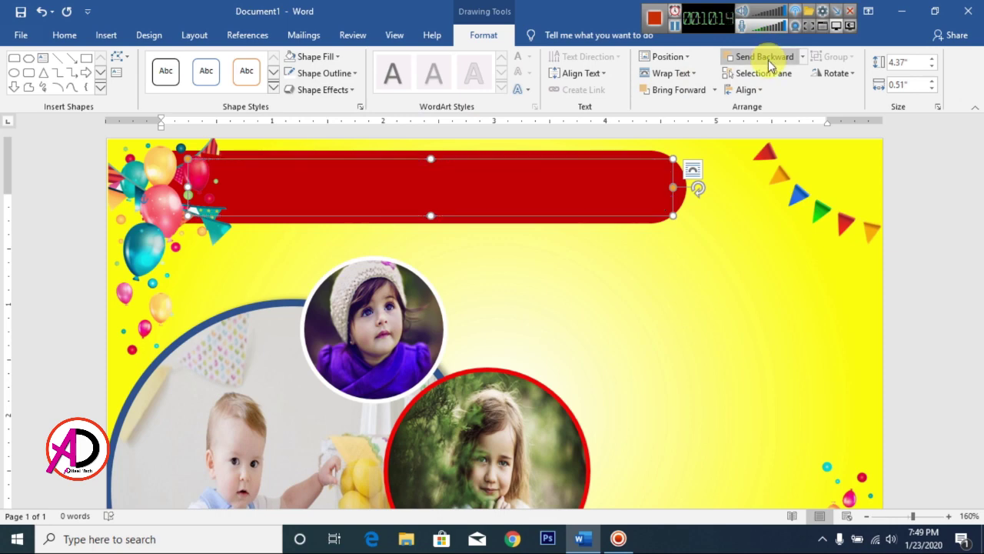
key(ctrl+z)
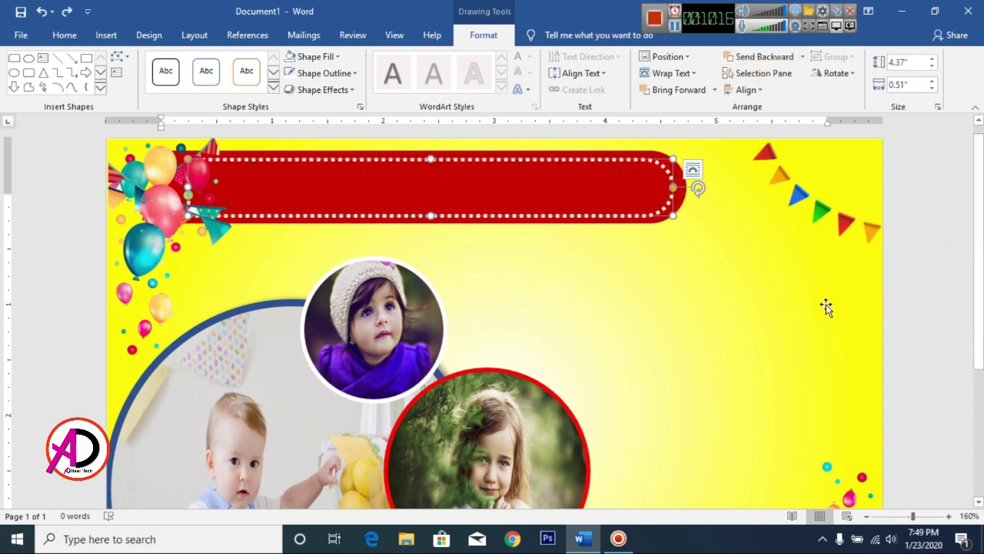
click(826, 307)
scroll(708, 322, down, 4)
click(669, 304)
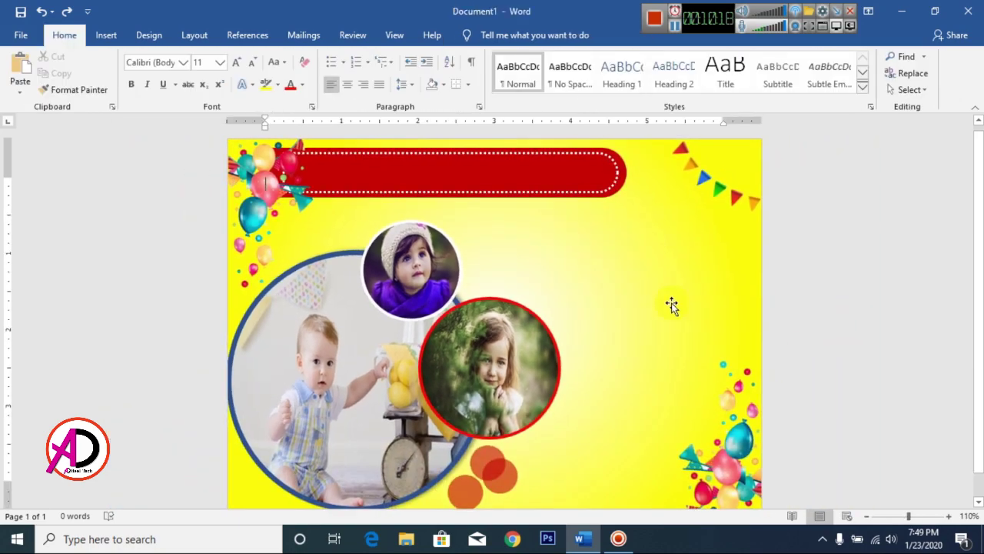
Insert first-style WordArt and replace its placeholder with the child's name
scroll(670, 304, down, 3)
scroll(645, 341, up, 8)
click(106, 35)
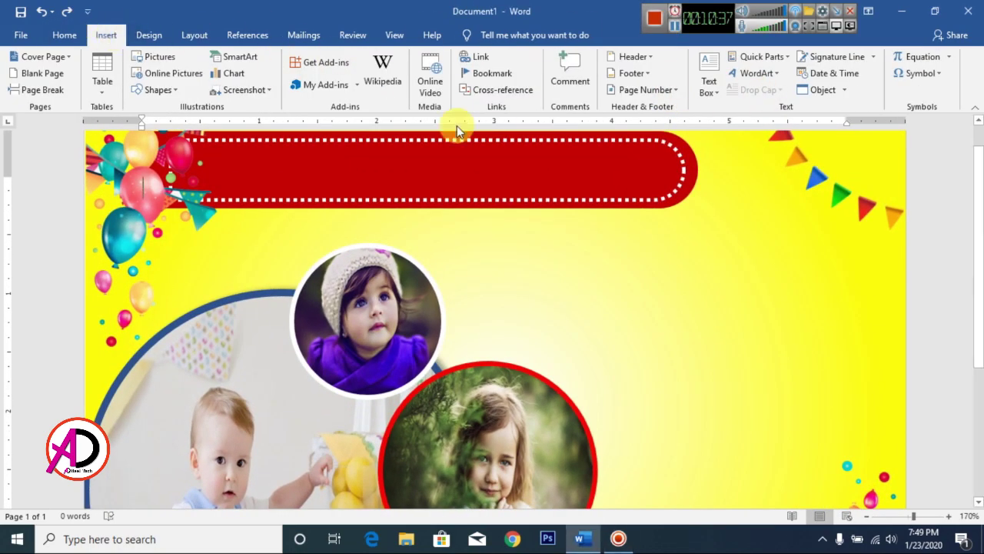
click(756, 74)
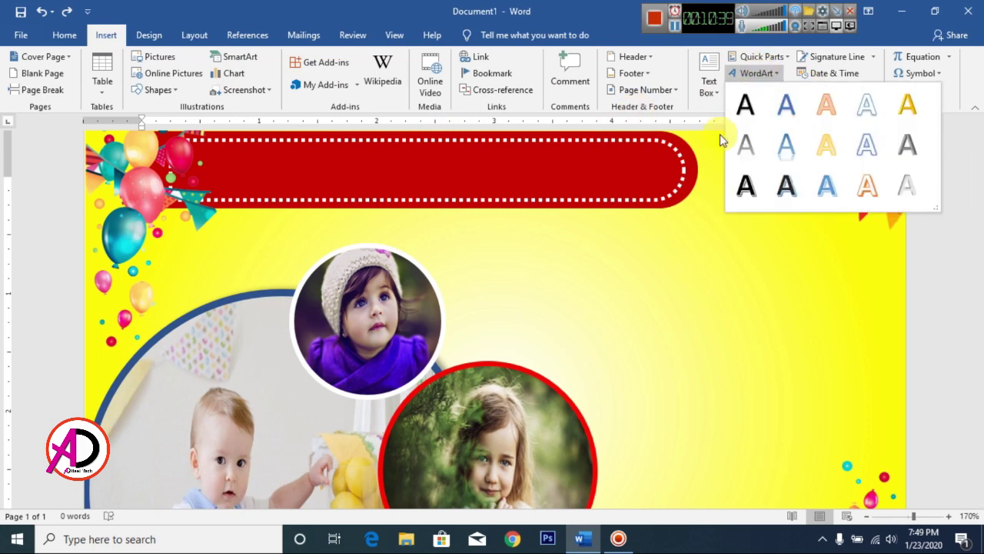
click(747, 106)
drag(434, 178, 552, 210)
triple_click(501, 235)
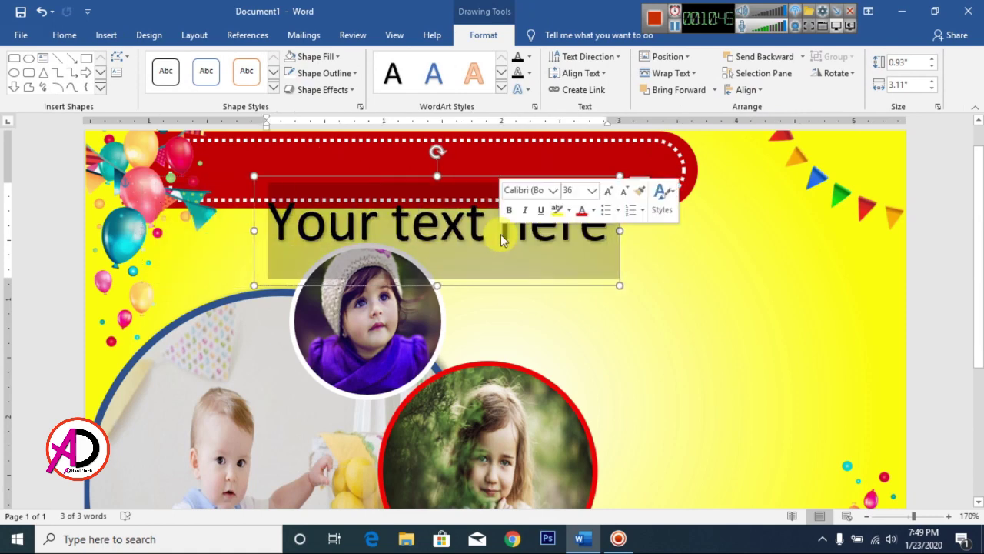
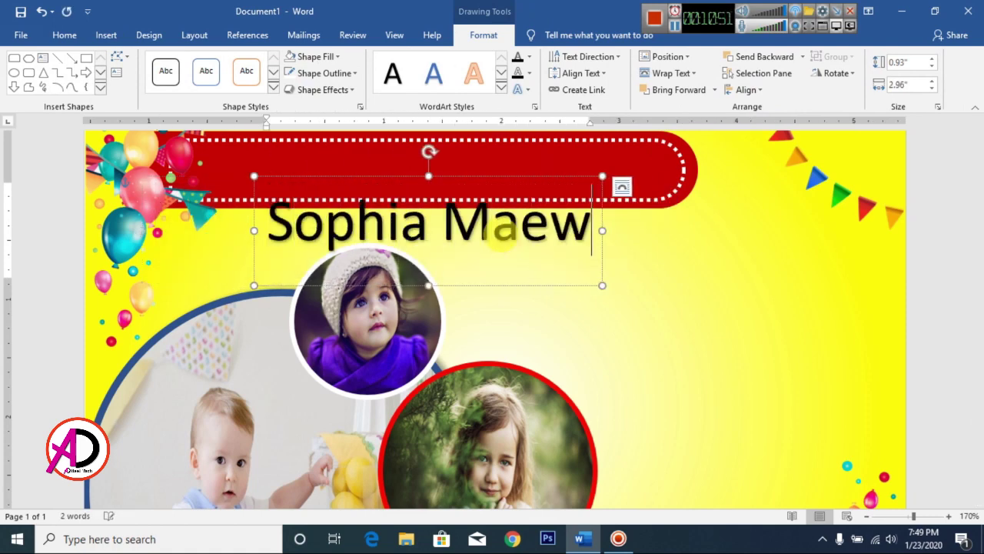
key(ctrl+a)
Set the name in the Birds of Paradise font
click(64, 34)
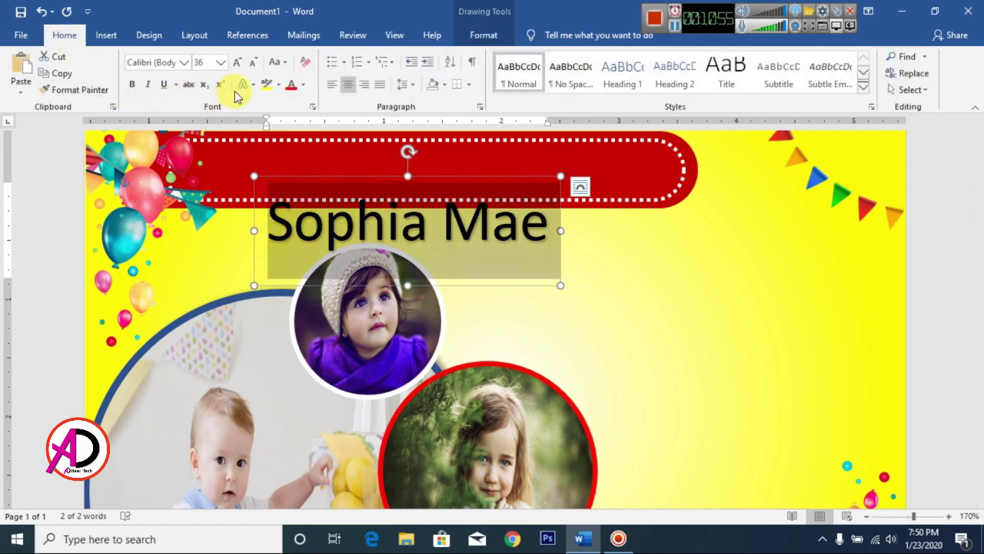
click(185, 63)
scroll(196, 304, down, 10)
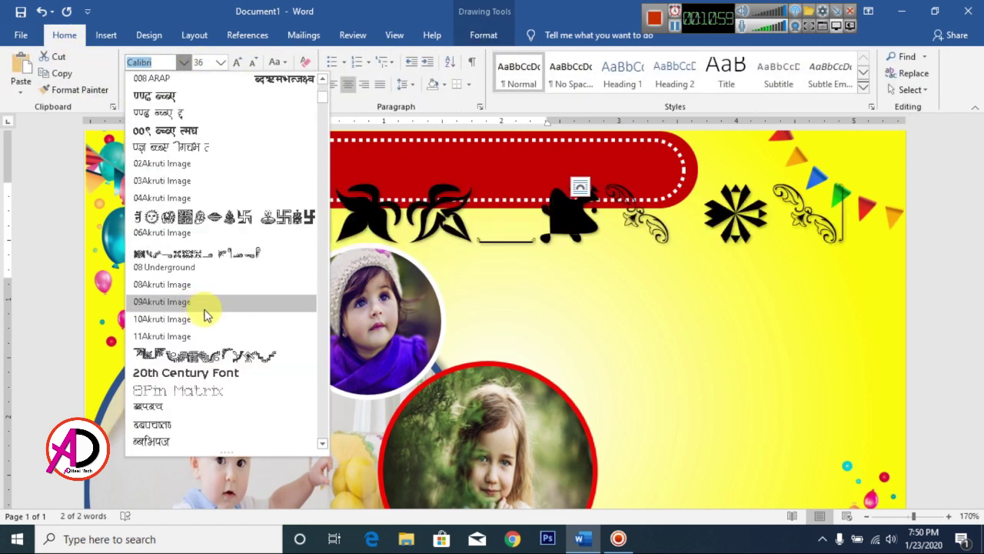
scroll(206, 315, down, 6)
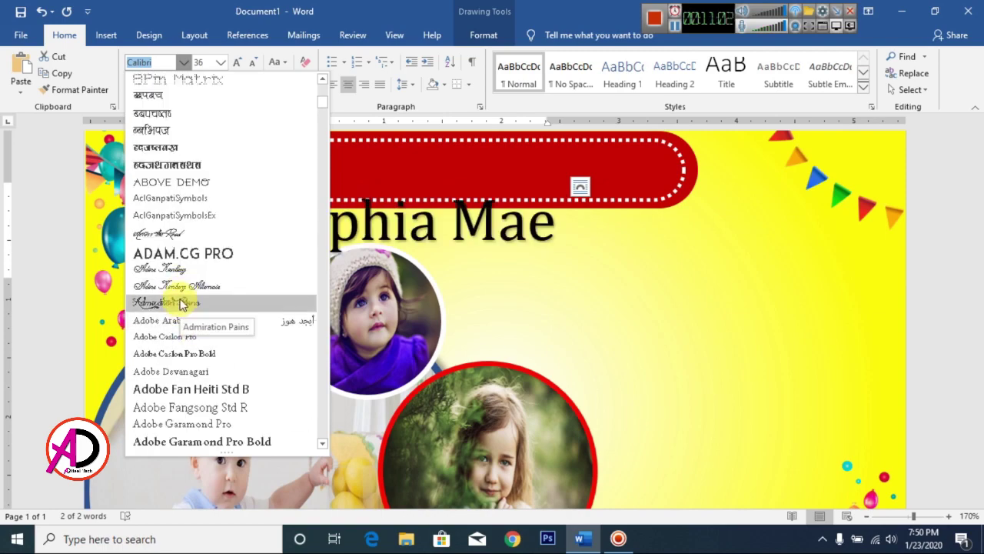
click(181, 303)
click(185, 63)
scroll(223, 322, down, 15)
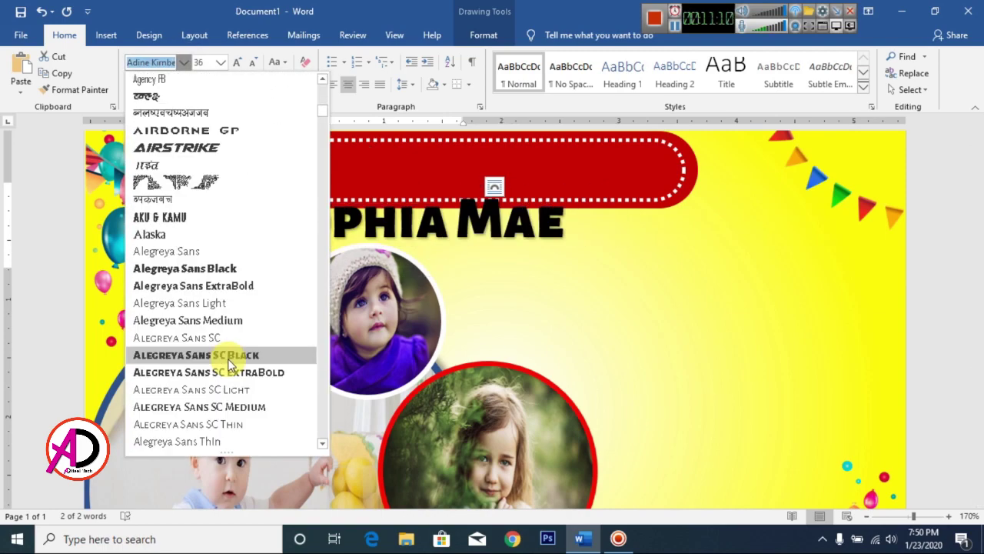
scroll(215, 369, down, 15)
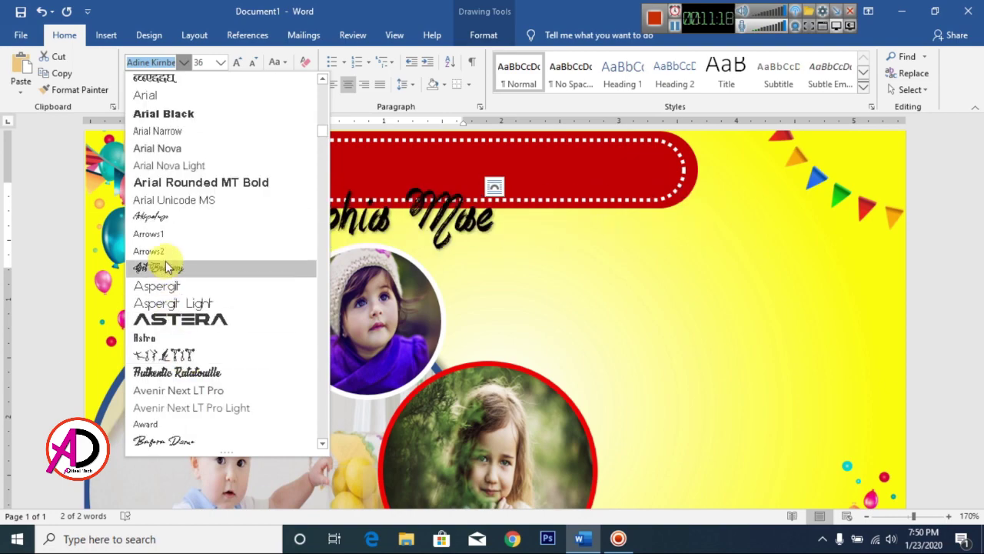
scroll(184, 350, down, 15)
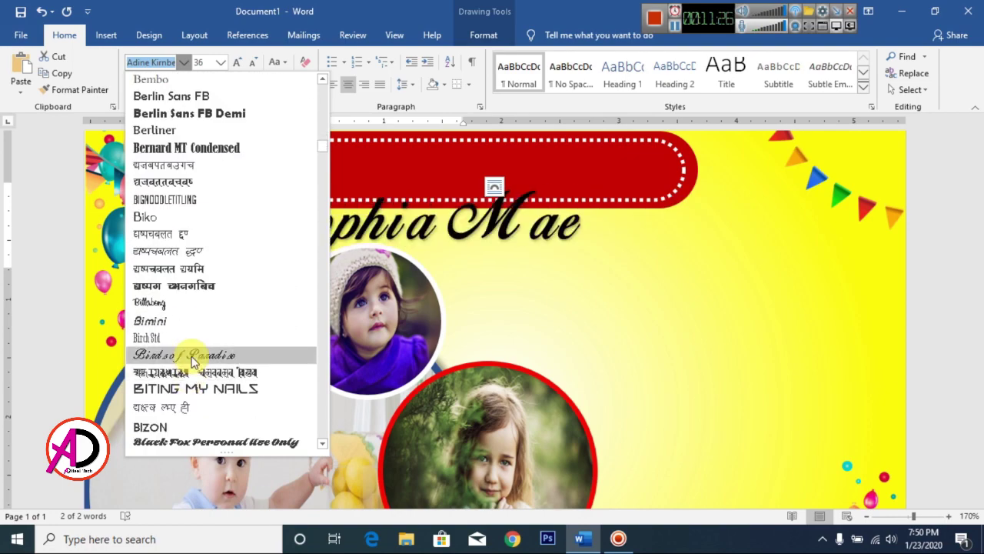
click(193, 355)
Move the title onto the red banner and set its size to 31
drag(351, 195, 352, 164)
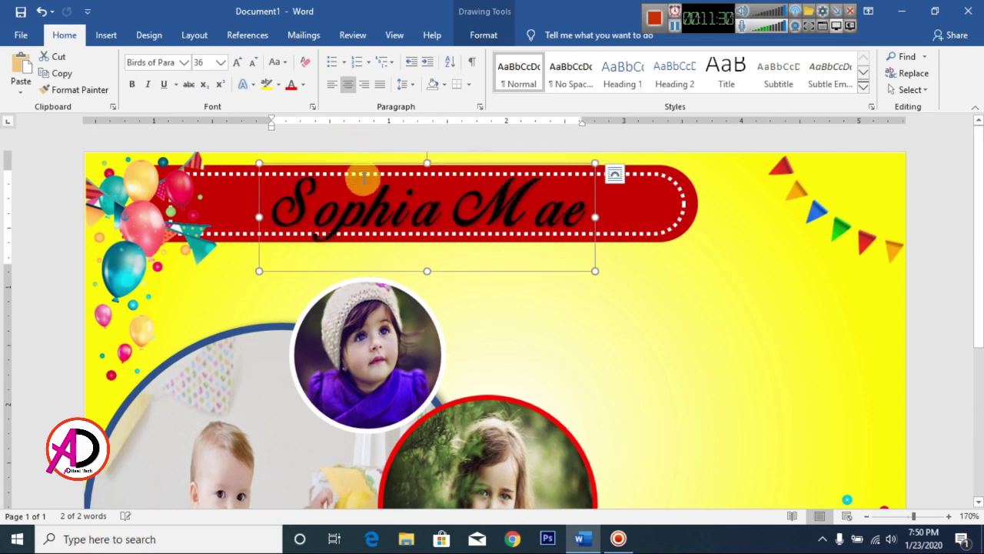
triple_click(478, 210)
key(ctrl+shift+comma)
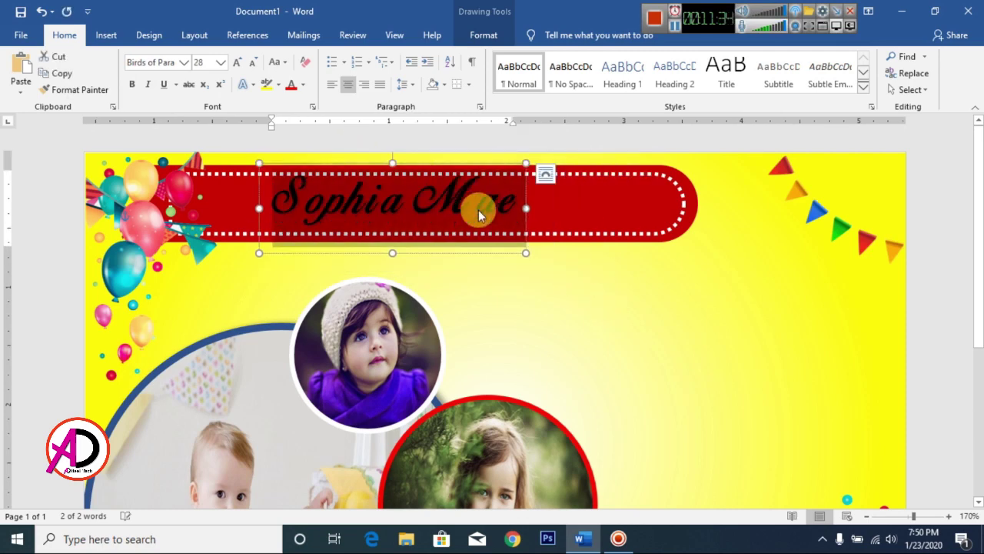
click(241, 65)
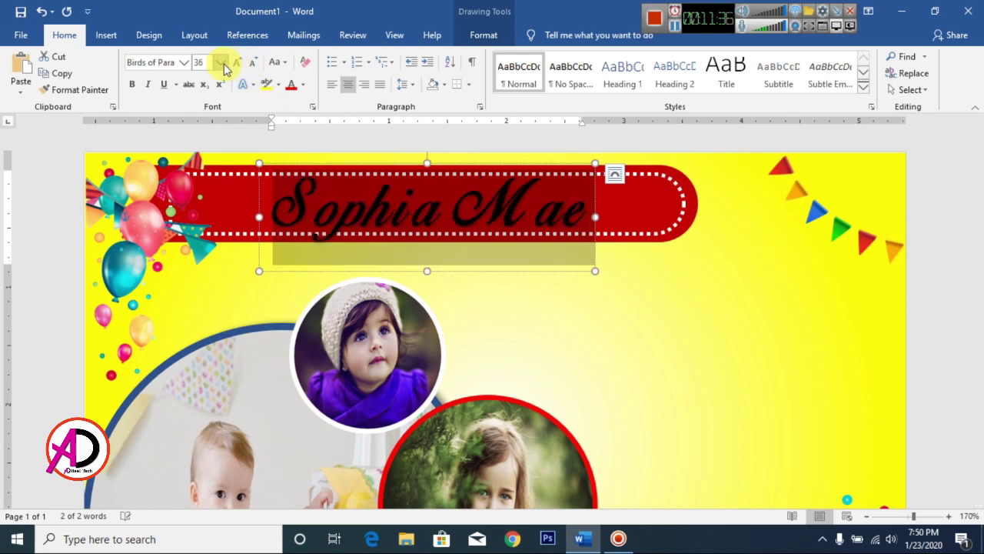
click(219, 62)
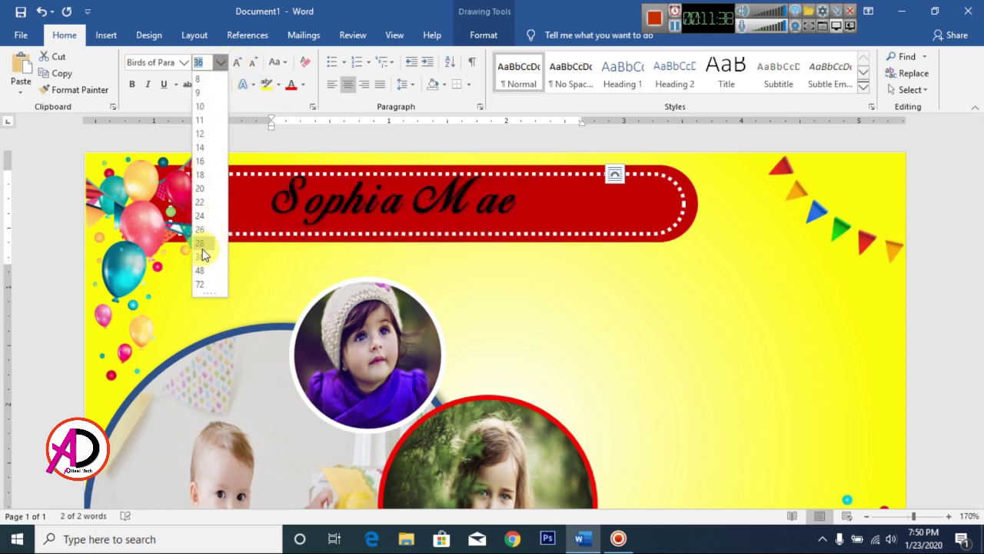
click(203, 244)
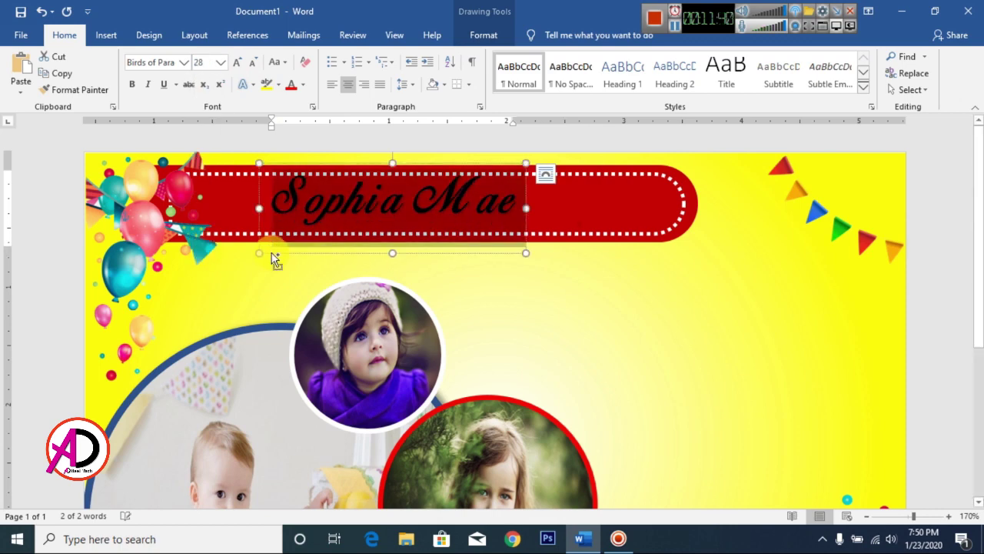
key(ctrl+bracketright)
key(ctrl+bracketright)
key(ctrl+bracketright)
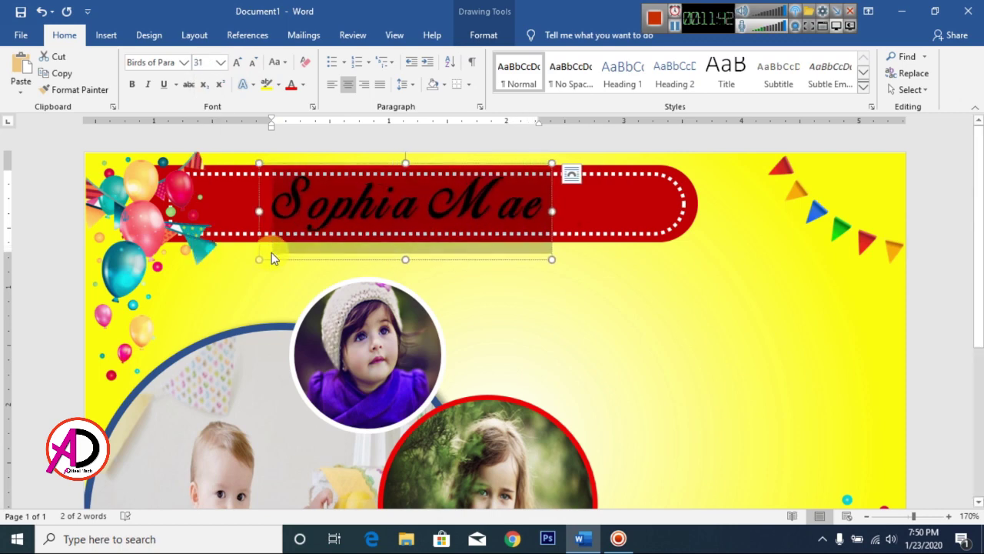
click(398, 190)
drag(438, 166, 465, 161)
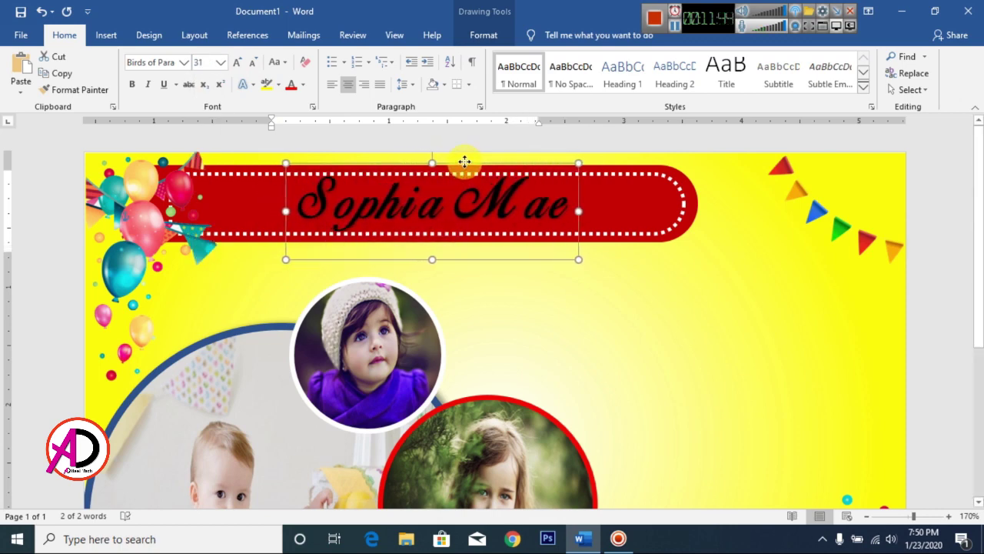
Give the title a white text fill
click(482, 32)
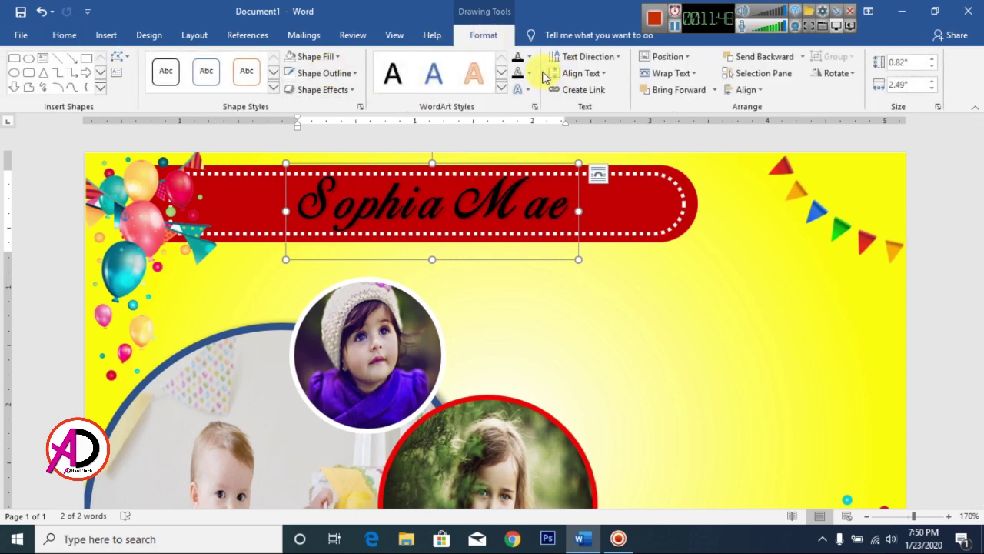
click(531, 57)
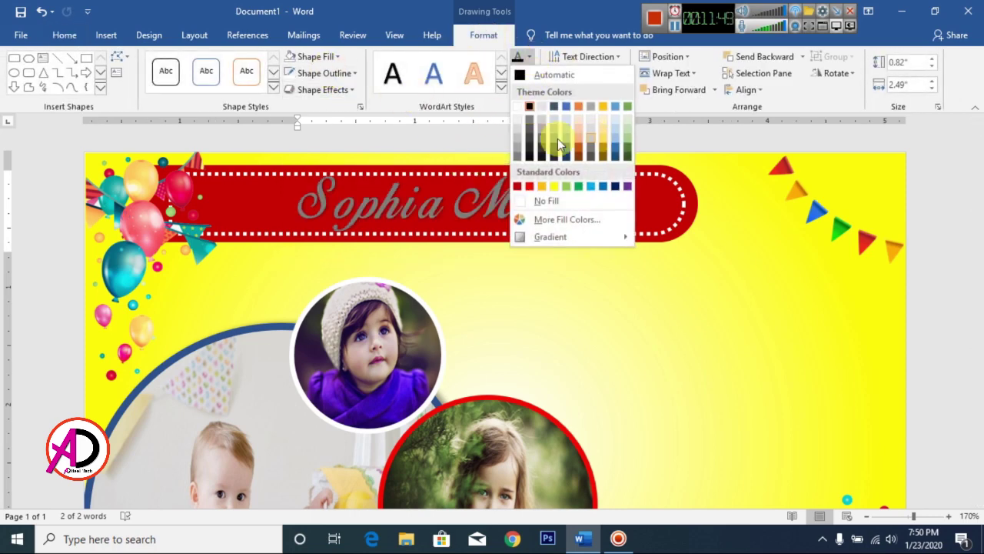
click(526, 103)
click(949, 268)
scroll(804, 340, down, 11)
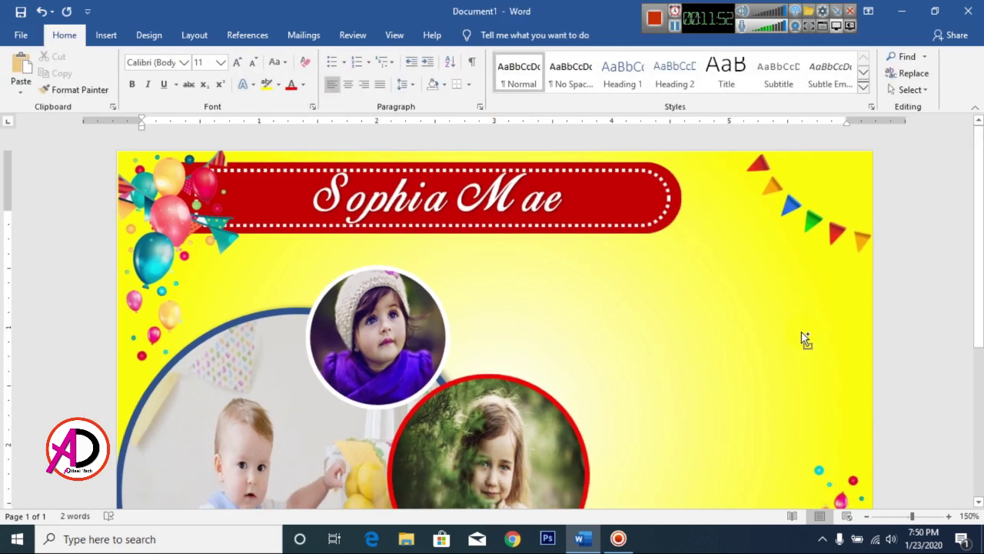
scroll(700, 344, up, 6)
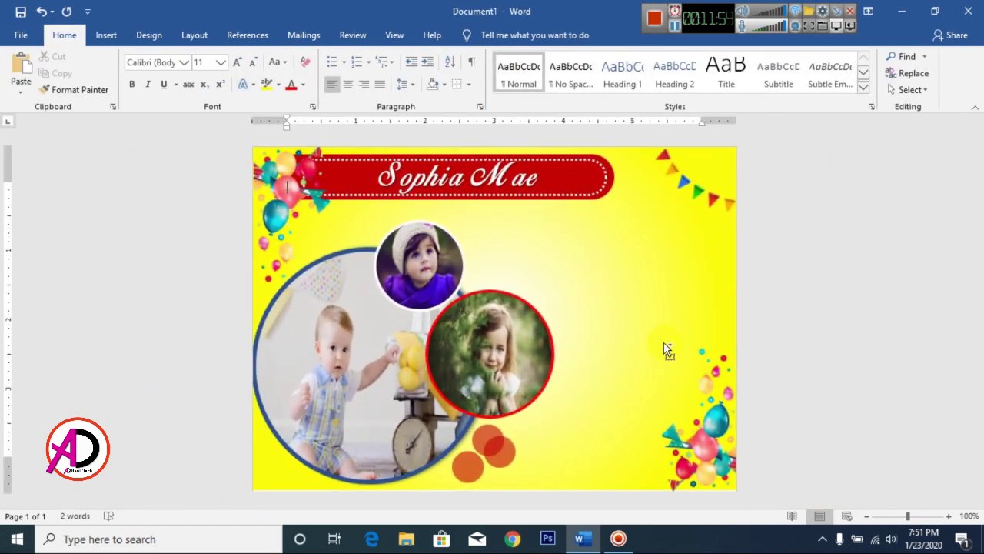
Draw a text box to the right of the photos
key(alt+n)
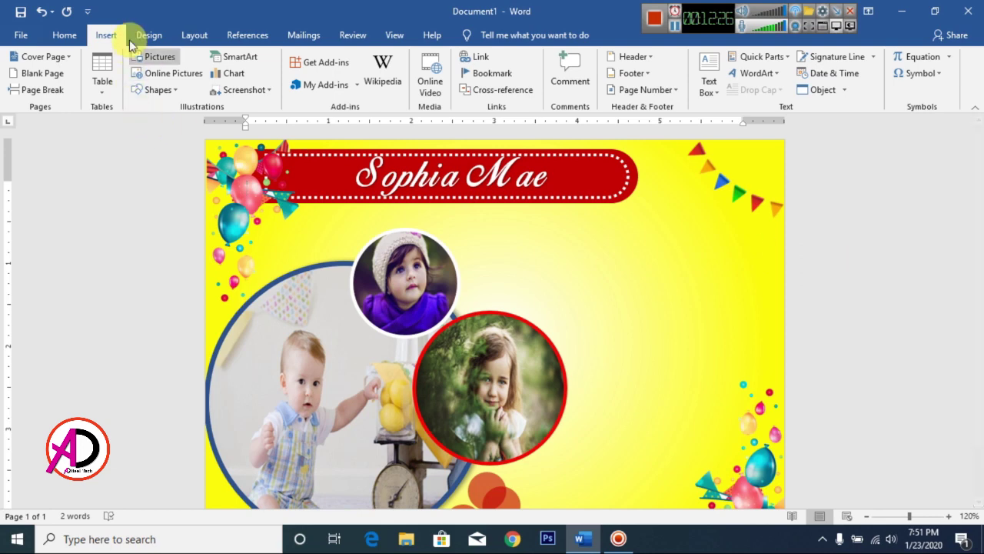
click(761, 73)
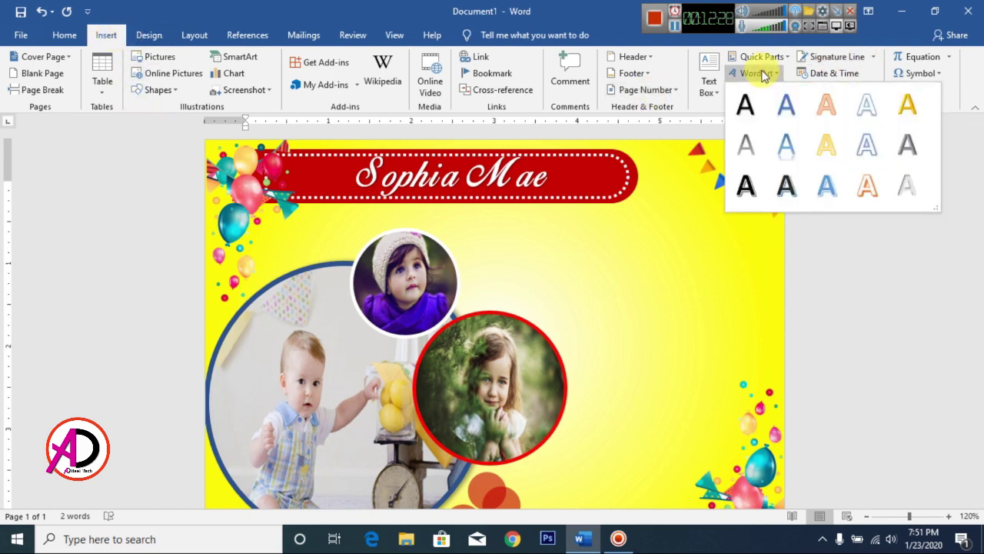
click(865, 264)
click(158, 89)
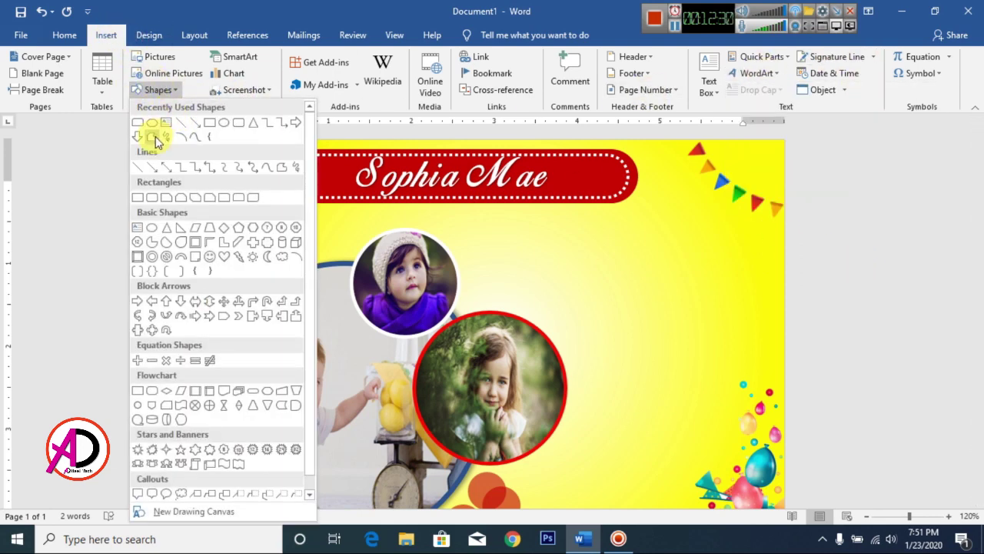
click(824, 205)
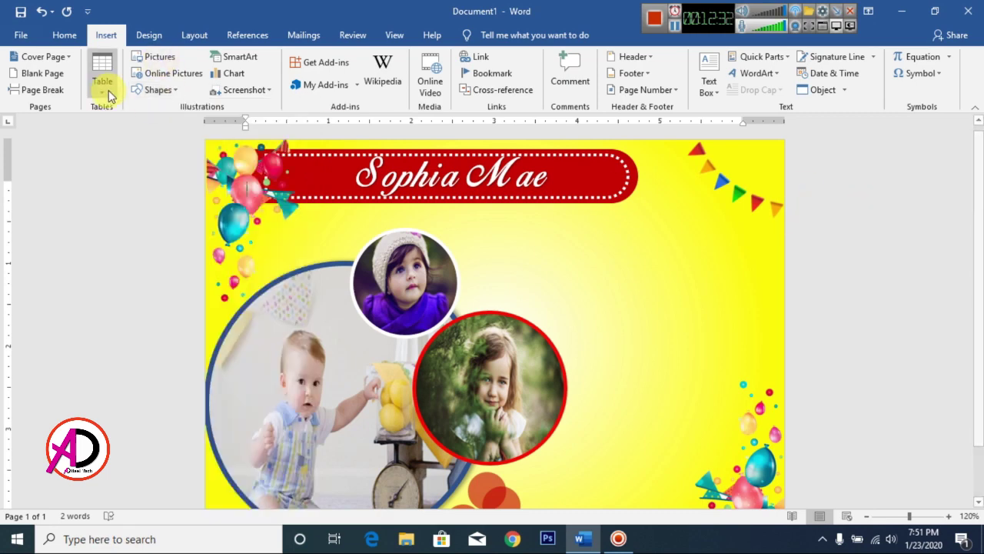
click(164, 91)
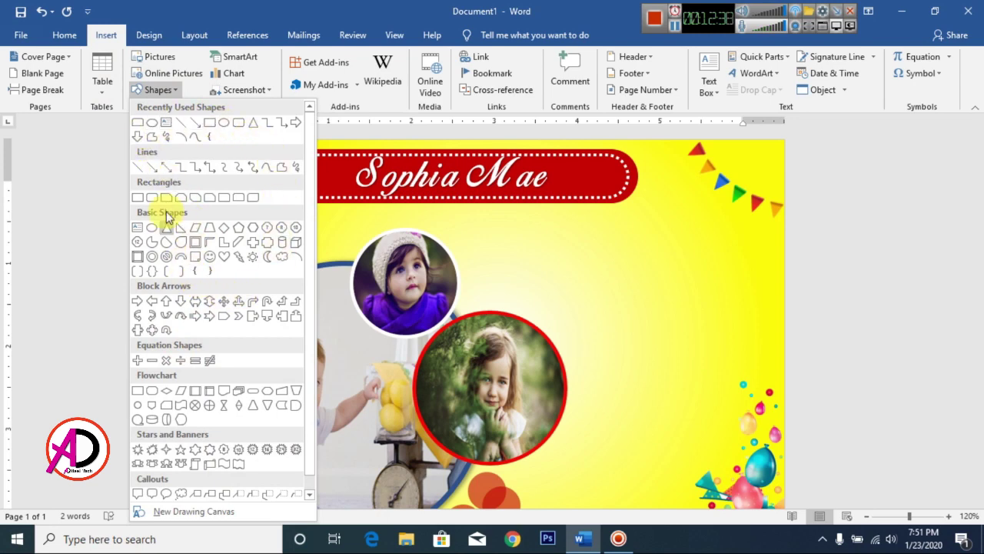
click(168, 124)
mouse_move(466, 215)
mouse_down()
mouse_move(775, 273)
mouse_move(778, 303)
mouse_up()
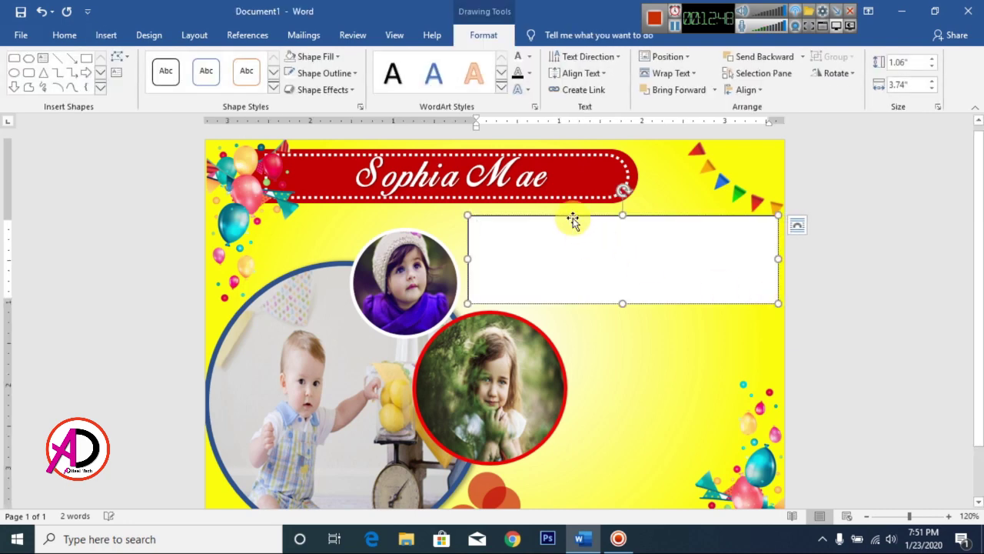
Type the first-birthday invitation message, fix 'I'm', and adjust the box height
drag(571, 218, 567, 215)
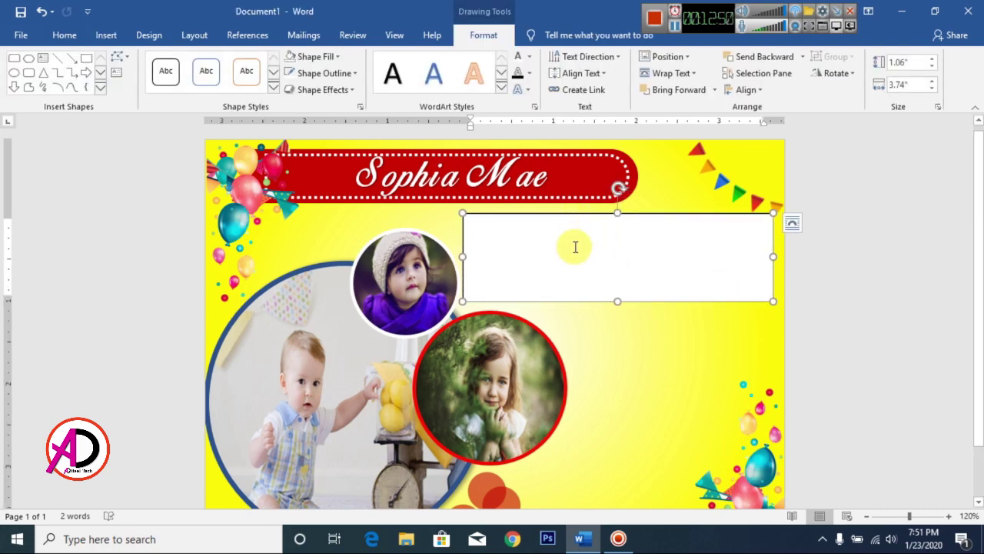
text(A year has gone and im)
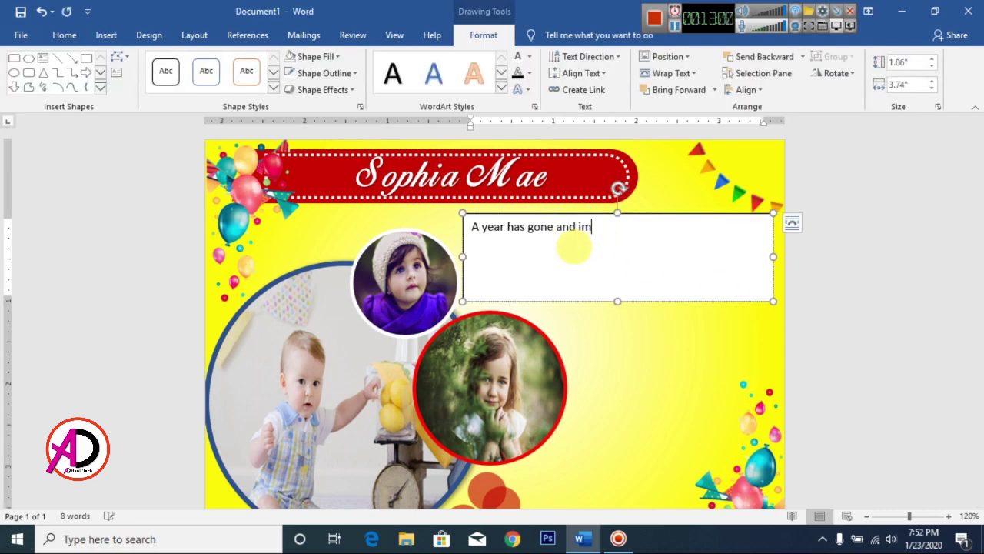
text(Please)
click(583, 226)
key(BackSpace)
text(I')
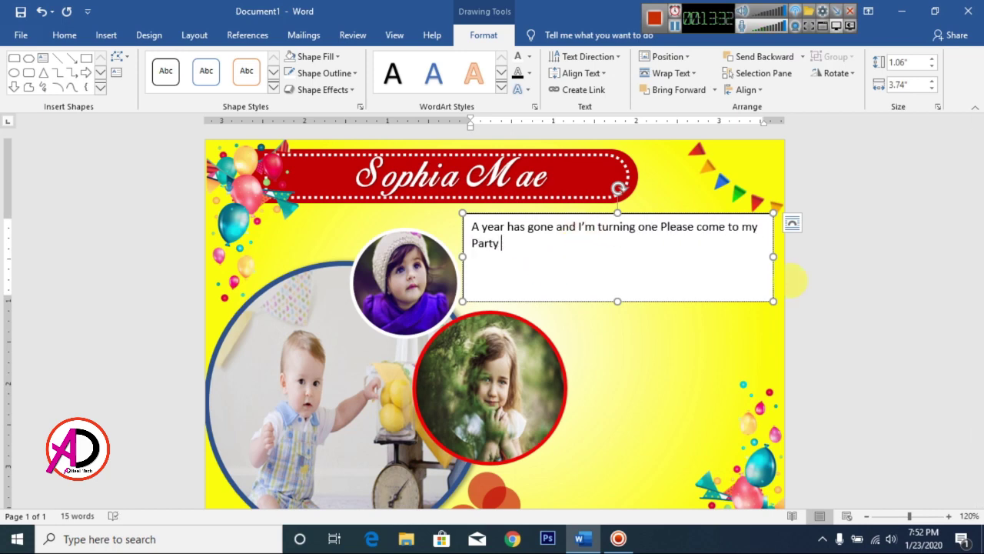
mouse_move(617, 301)
mouse_down()
mouse_move(613, 254)
mouse_move(617, 290)
mouse_up()
drag(607, 244, 464, 223)
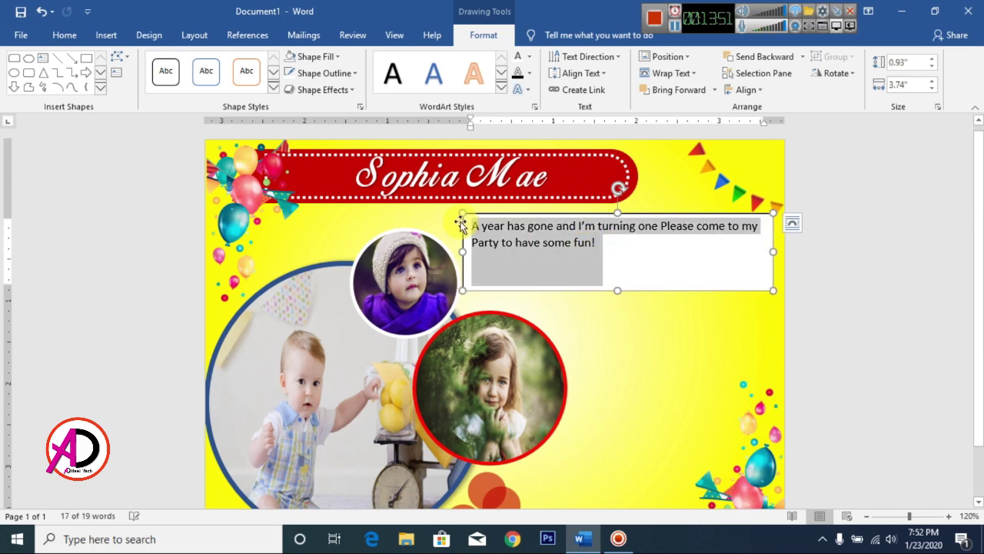
Enlarge and centre the invitation text, widening the box on both sides
click(68, 36)
click(238, 63)
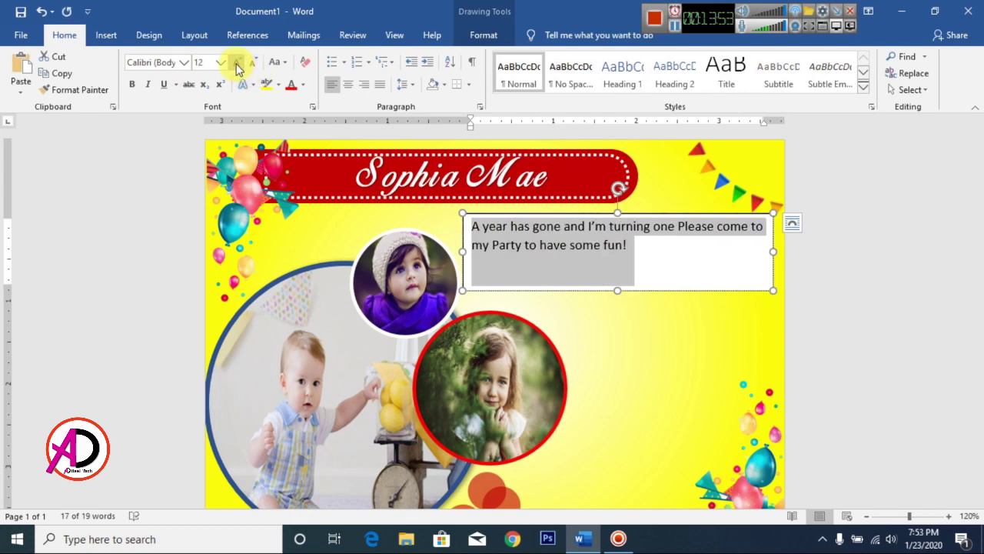
click(239, 64)
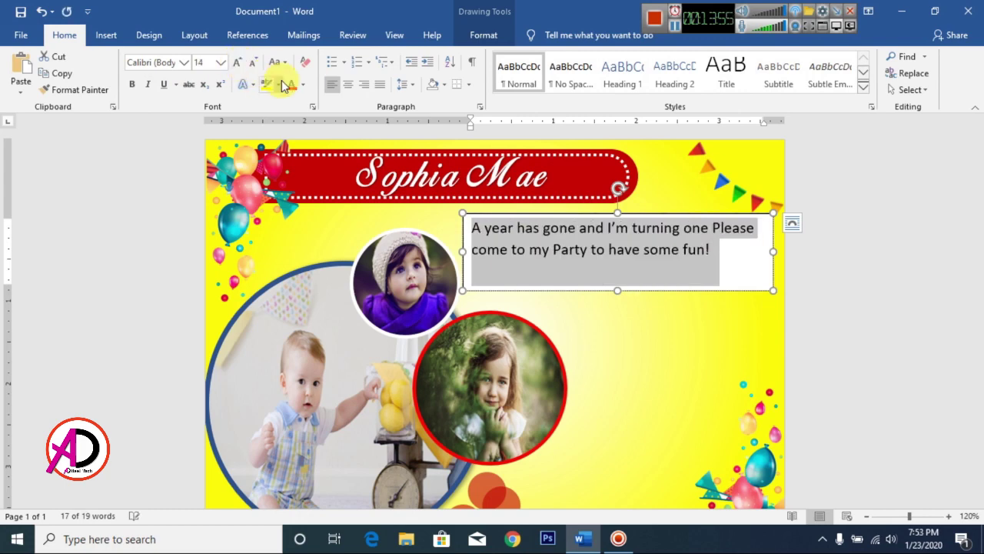
click(240, 64)
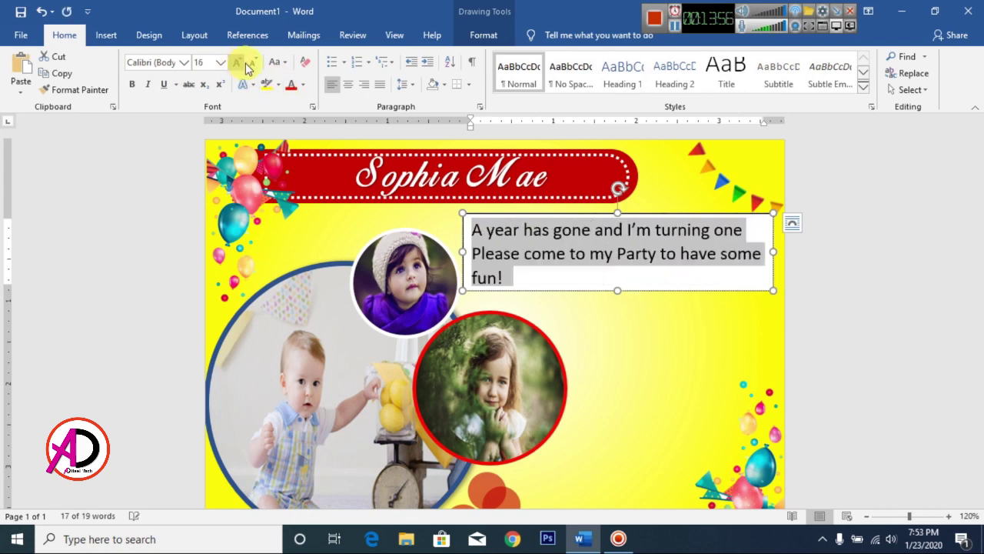
click(347, 85)
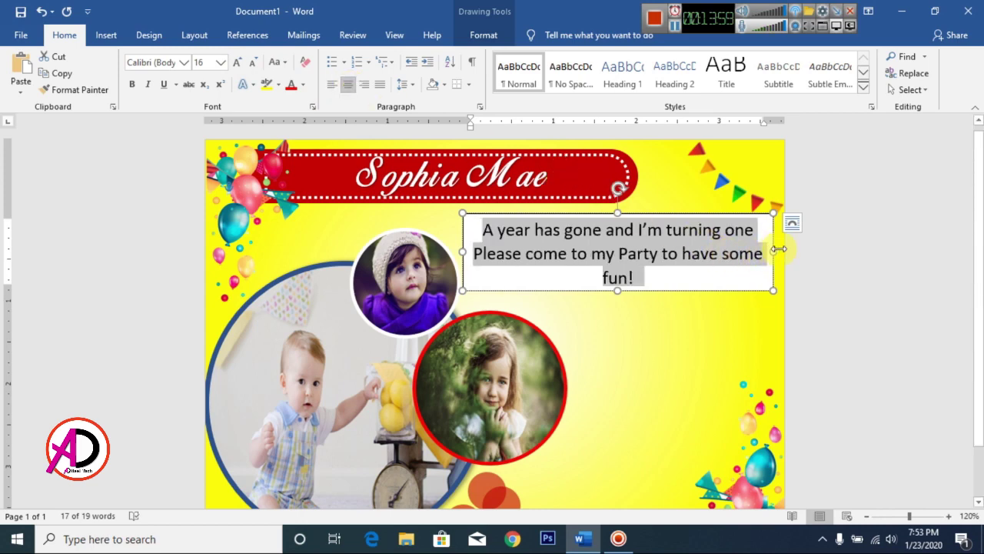
drag(779, 248, 789, 248)
drag(466, 252, 443, 253)
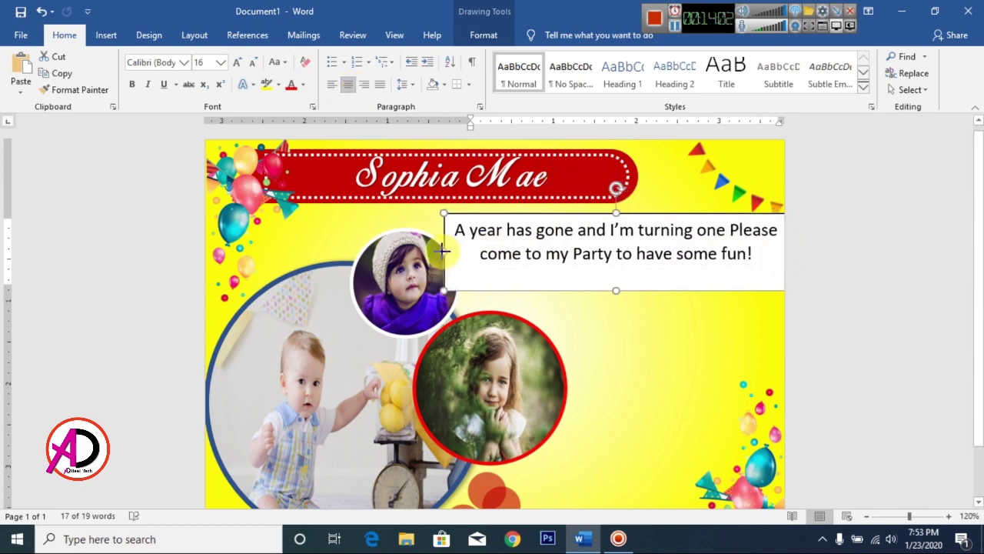
Give the party-details box no fill and no outline
click(484, 35)
click(317, 57)
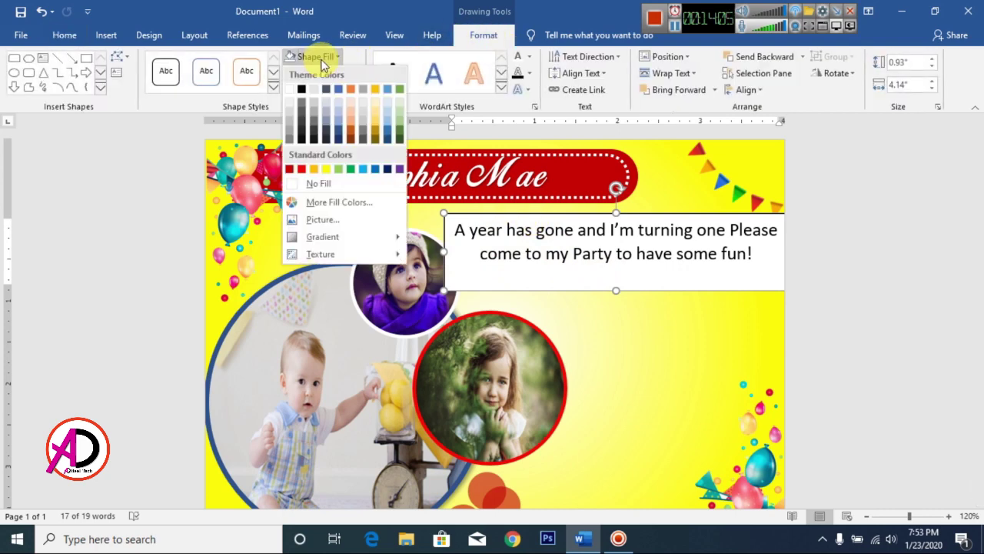
click(318, 183)
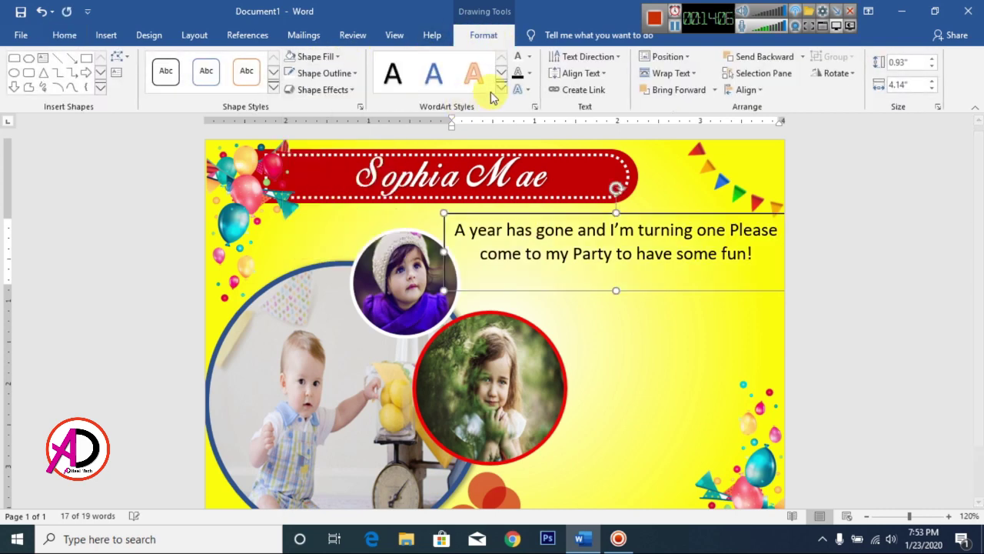
click(325, 73)
click(342, 204)
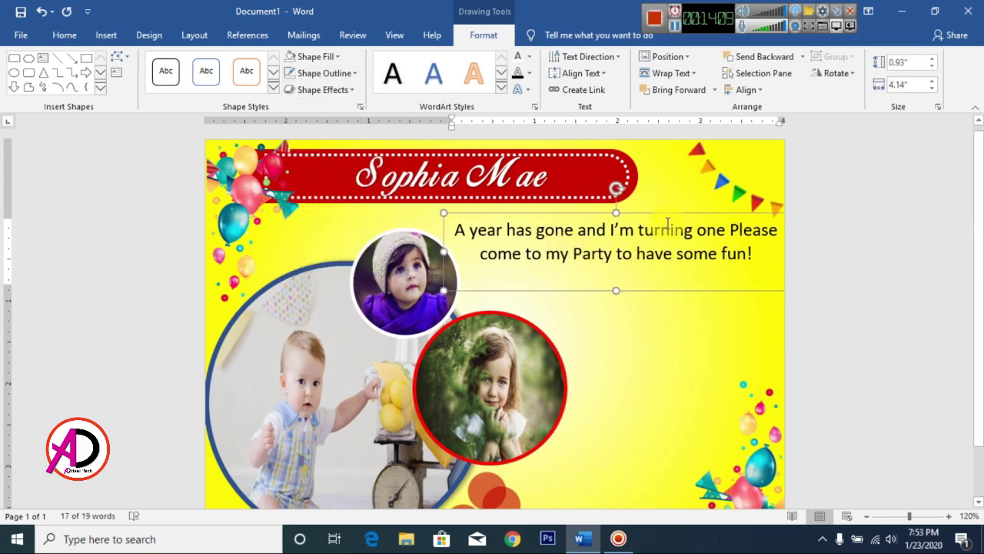
drag(670, 213, 675, 251)
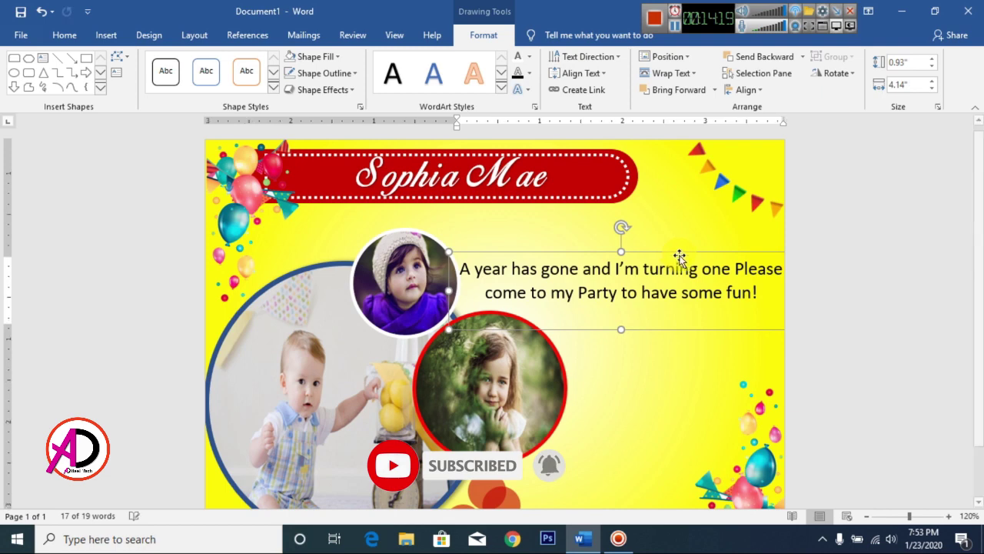
Colour the party text dark red at 14 pt and nudge the box down slightly
click(529, 57)
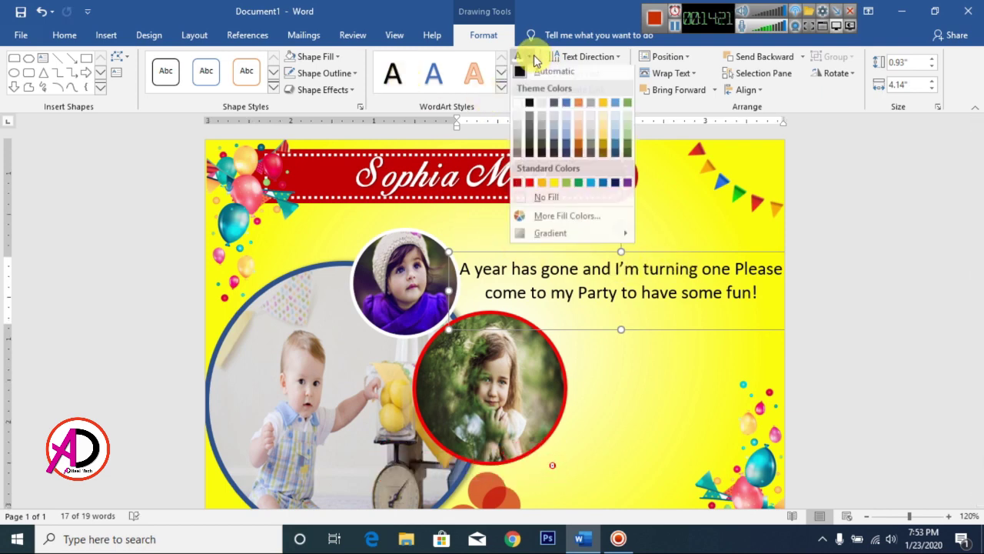
click(519, 187)
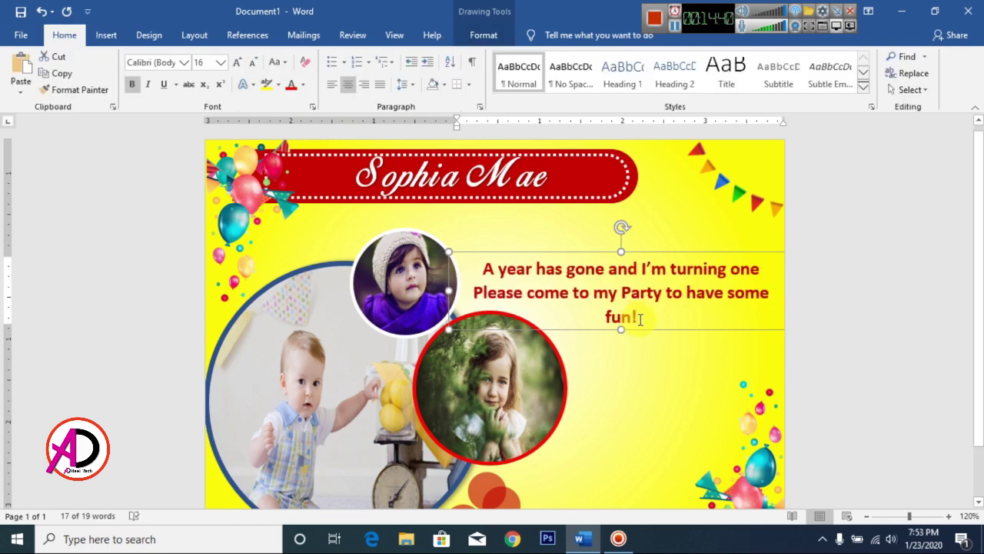
key(ctrl+shift+comma)
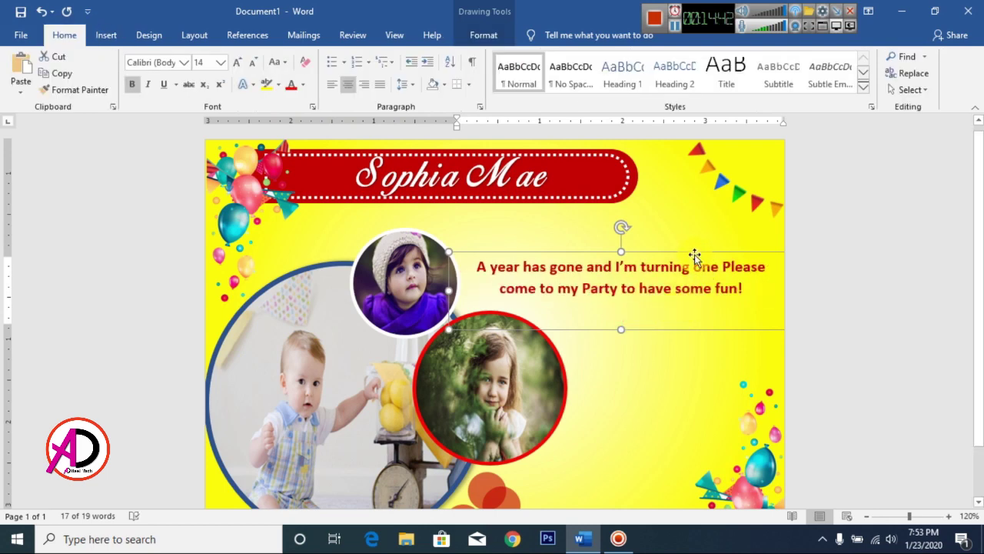
key(Down)
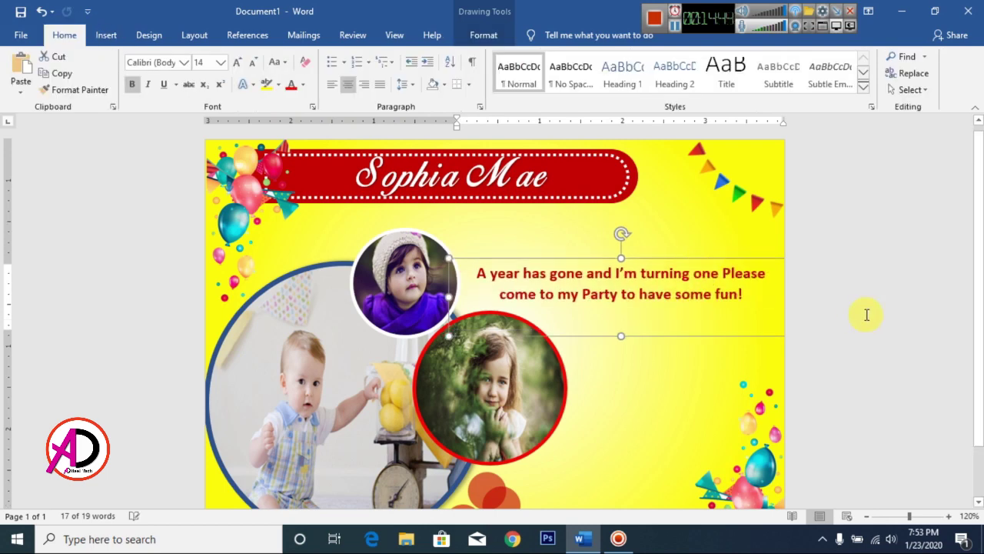
click(867, 314)
scroll(818, 334, up, 1)
scroll(779, 377, down, 7)
scroll(766, 367, up, 6)
scroll(607, 363, down, 1)
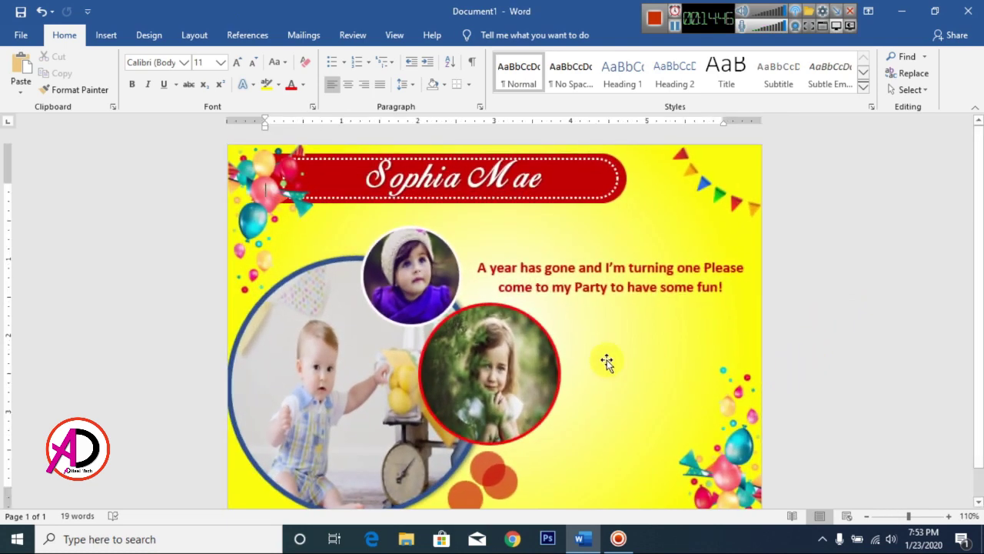
scroll(782, 351, up, 1)
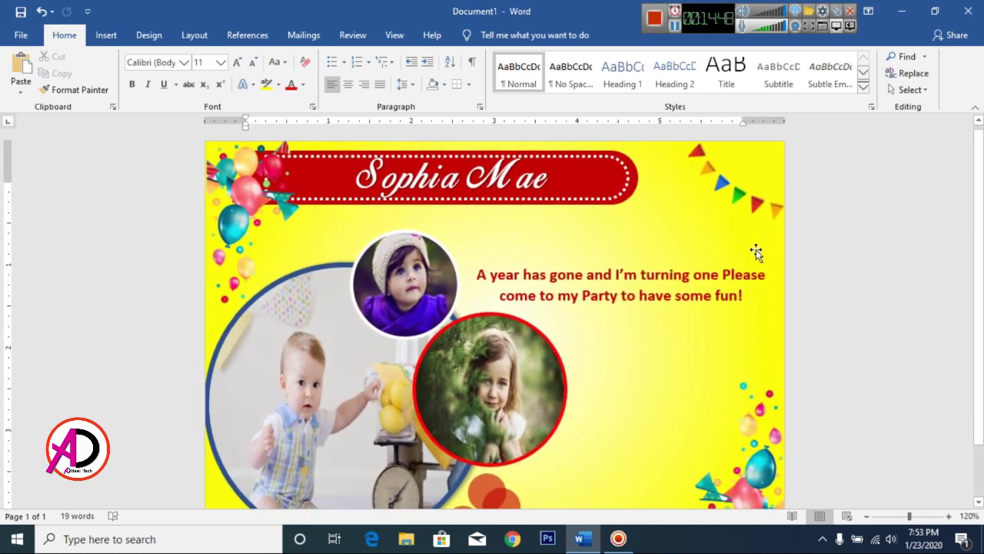
click(106, 35)
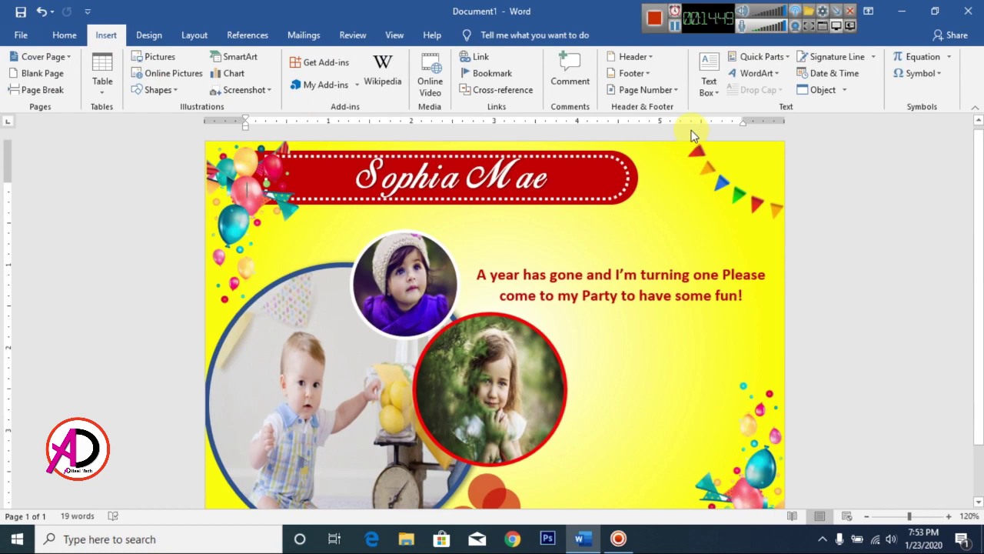
Add 'Happy Birthday' WordArt just below the name banner
click(757, 75)
click(743, 106)
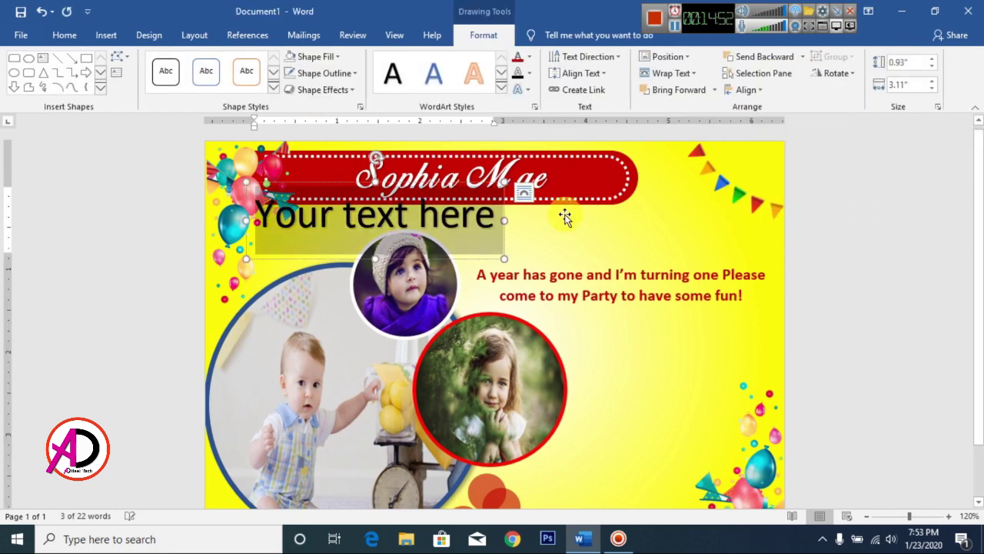
text(Happy)
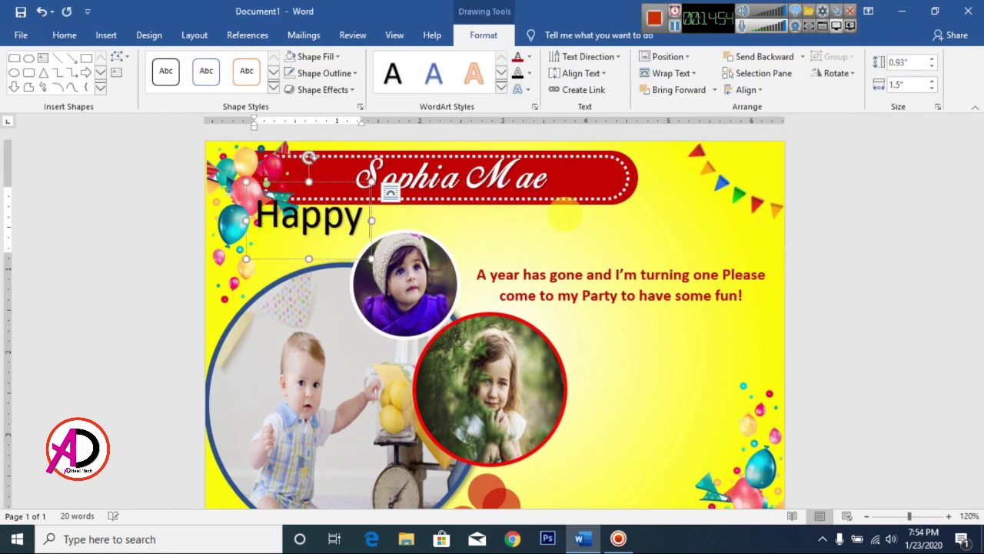
text( Birthday)
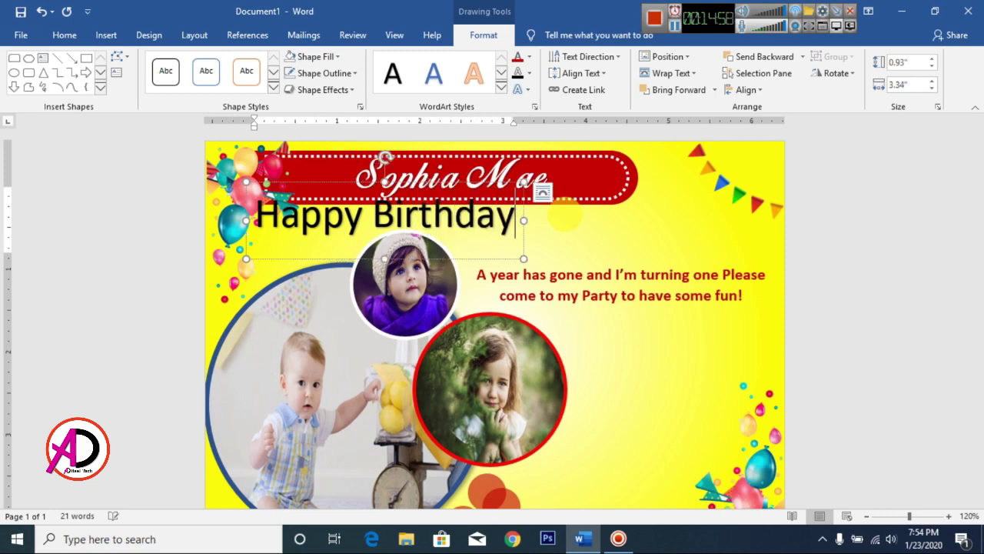
drag(459, 185, 641, 195)
triple_click(633, 226)
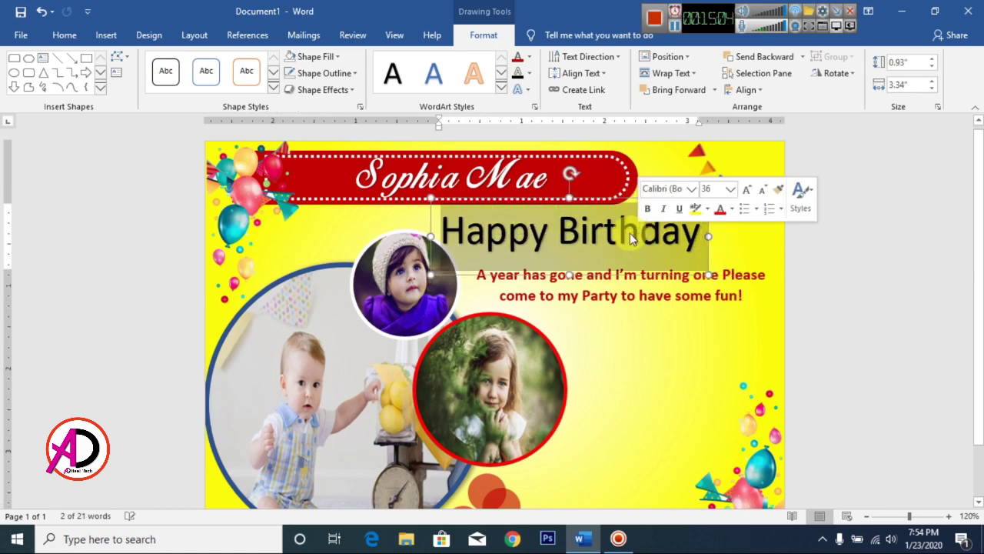
Set the Happy Birthday heading in Bafora Demo at 48 pt
click(64, 34)
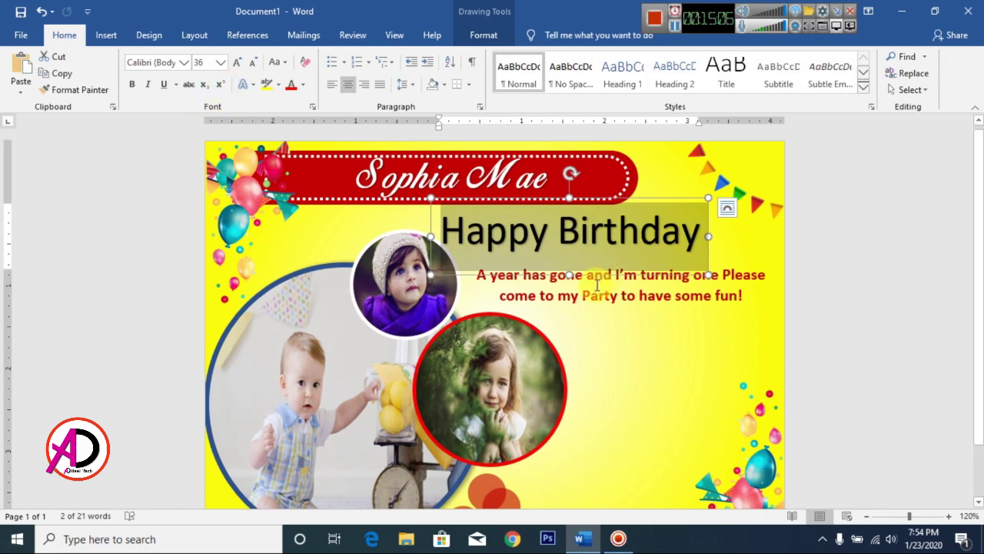
click(184, 65)
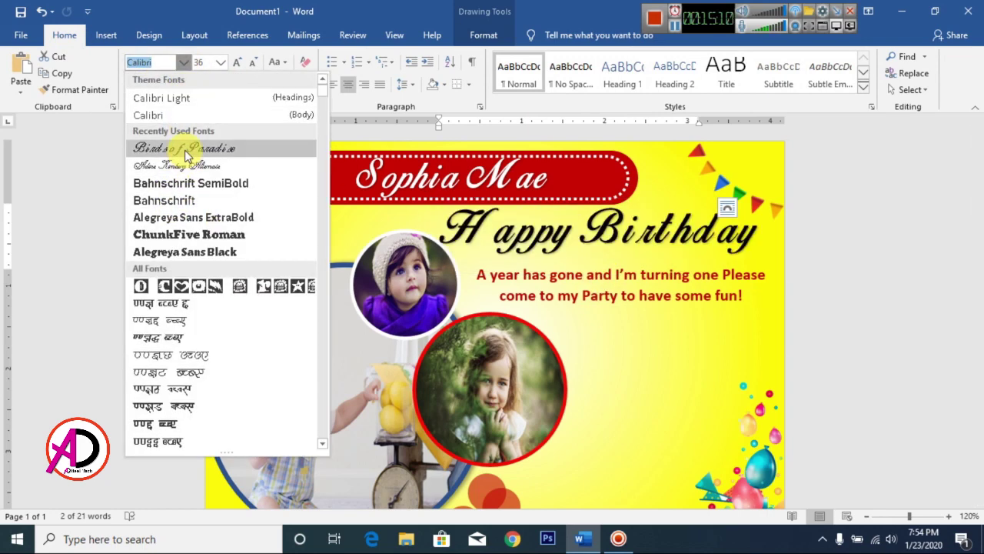
scroll(188, 231, down, 10)
click(190, 254)
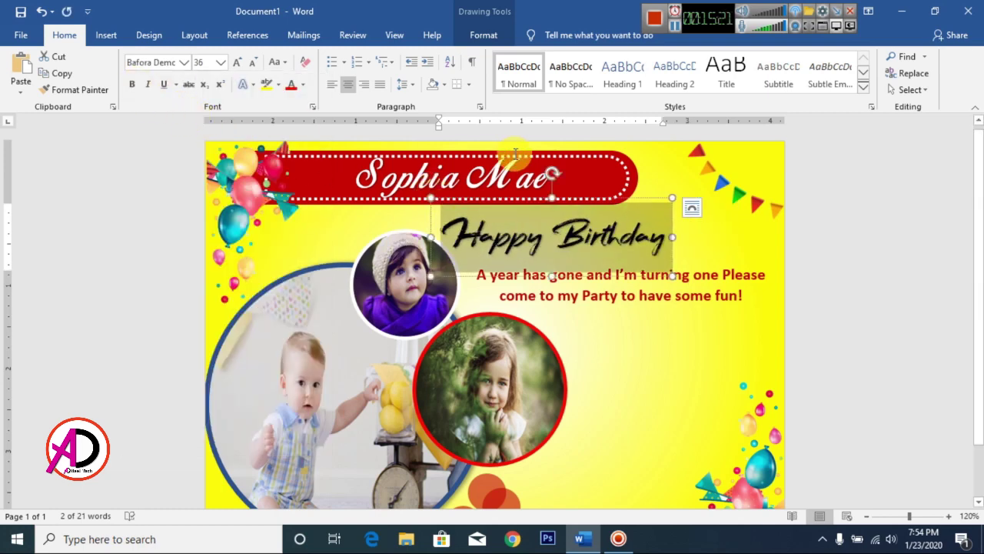
key(ctrl+shift+period)
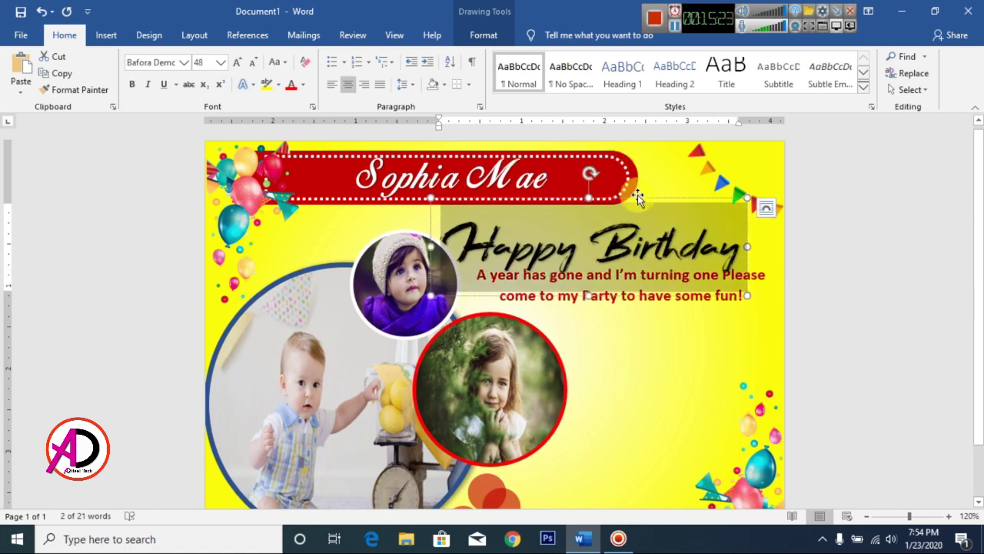
drag(662, 201, 673, 190)
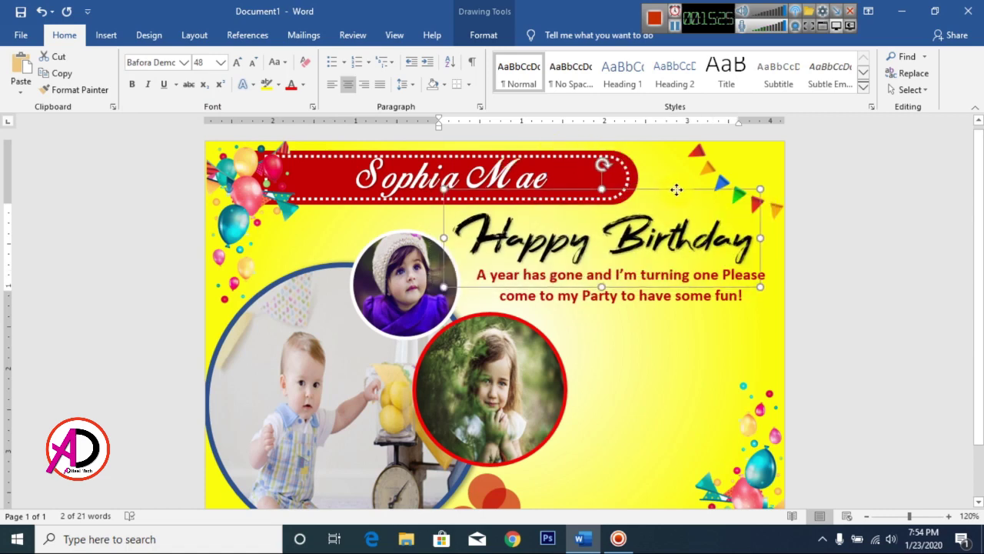
Nudge the heading right and down to sit between the banner and party text
click(843, 329)
scroll(730, 331, down, 6)
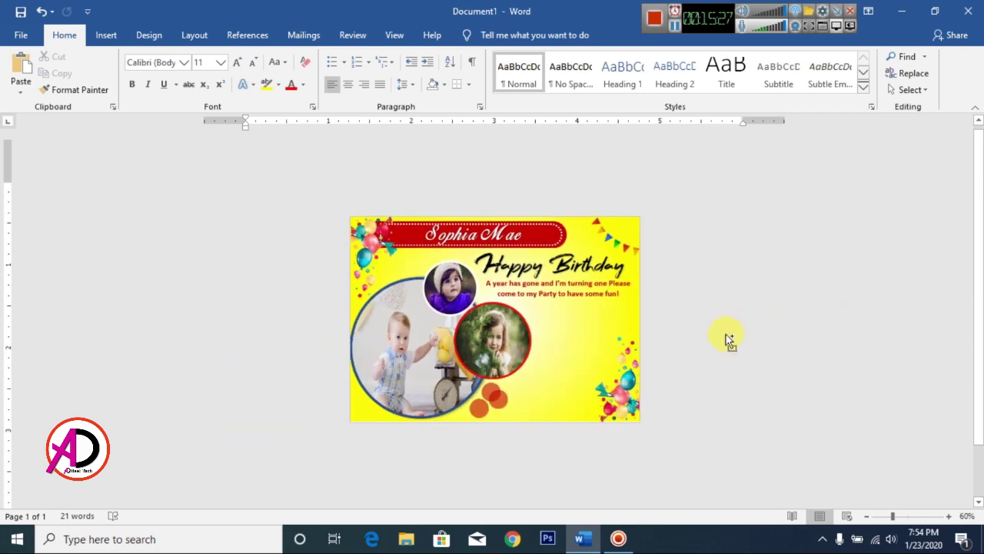
scroll(729, 340, up, 3)
click(608, 239)
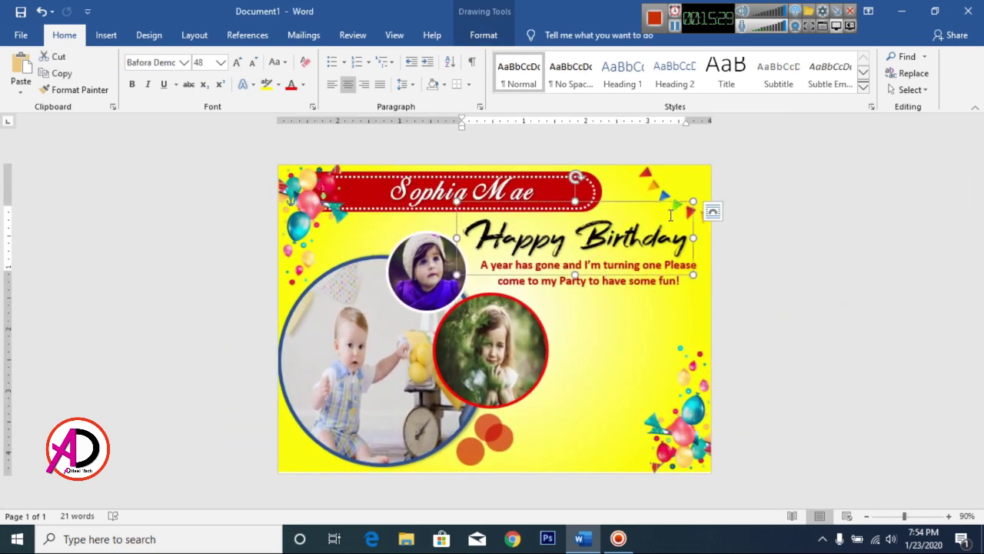
key(Right)
key(Right)
key(Right)
key(Right)
key(Right)
key(Right)
key(Right)
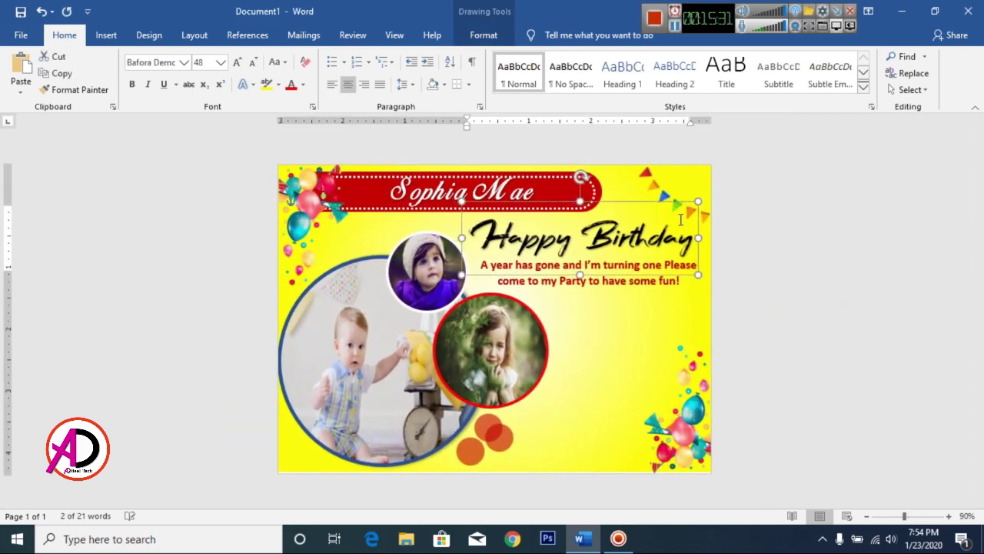
key(Down)
key(Down)
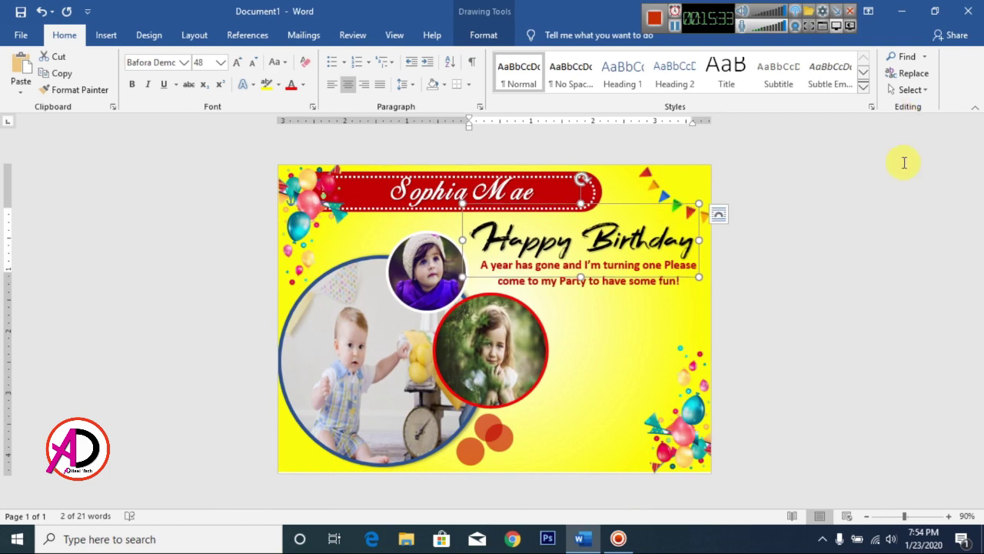
click(863, 263)
scroll(704, 300, up, 4)
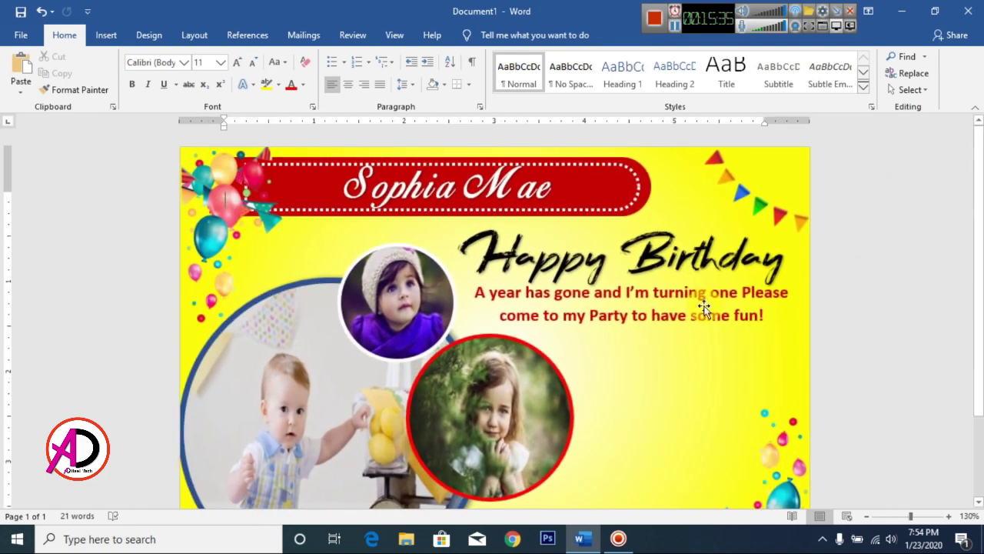
scroll(750, 339, up, 1)
scroll(723, 338, down, 3)
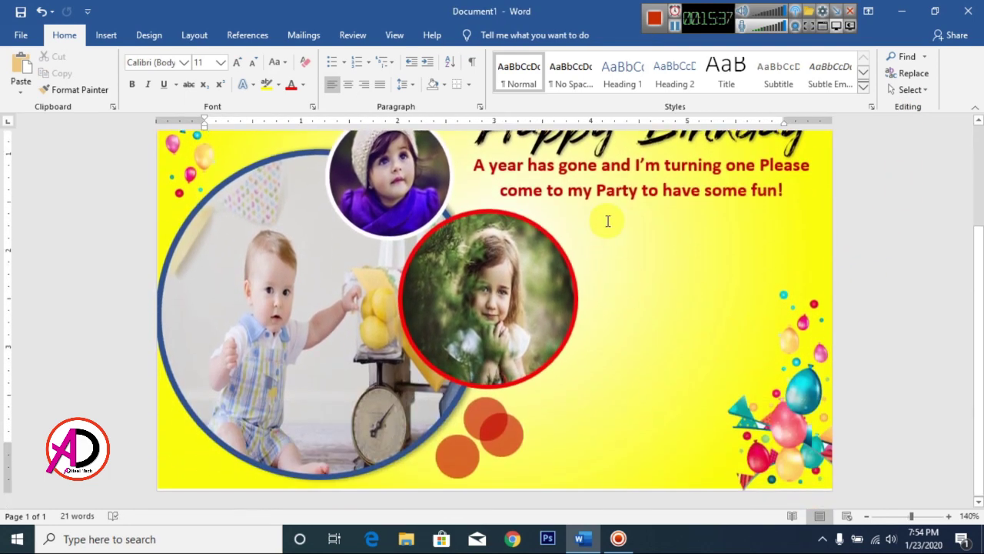
Draw a text box right of the girl's photo and centre its text
click(107, 35)
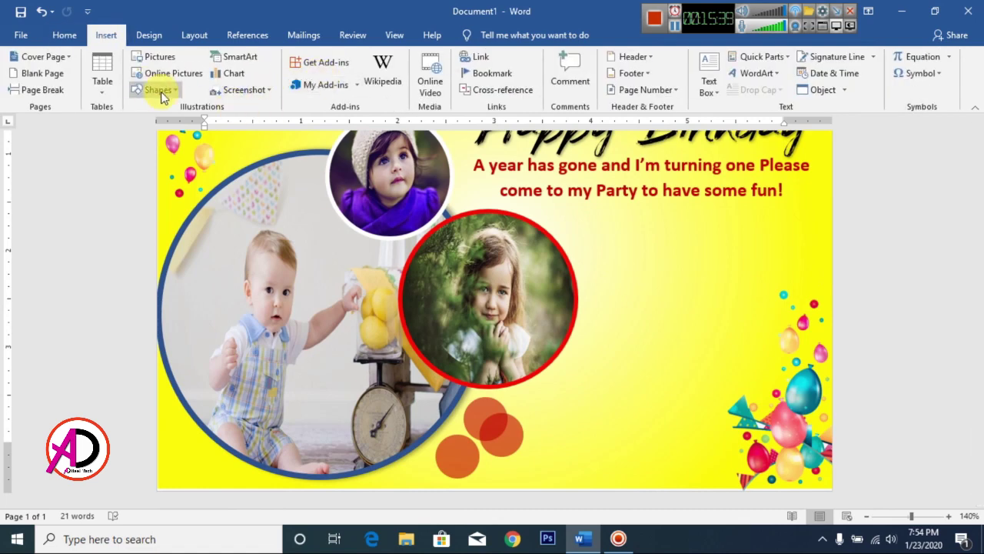
click(158, 90)
click(171, 127)
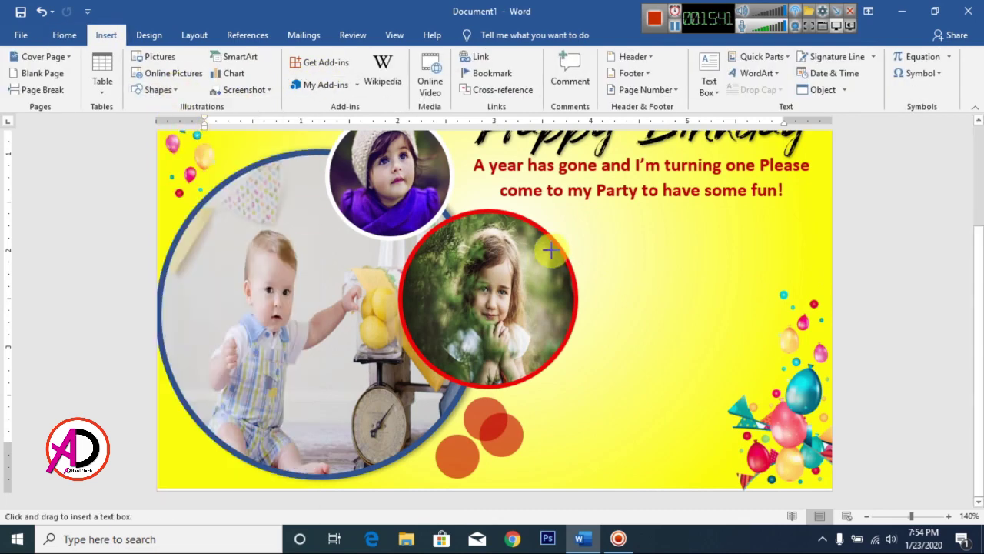
drag(579, 216, 793, 425)
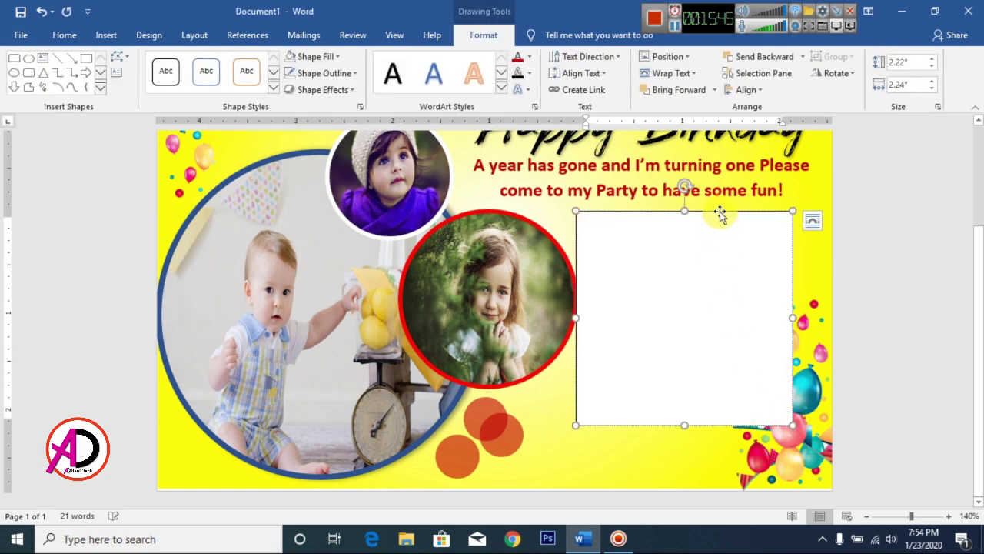
drag(720, 213, 727, 213)
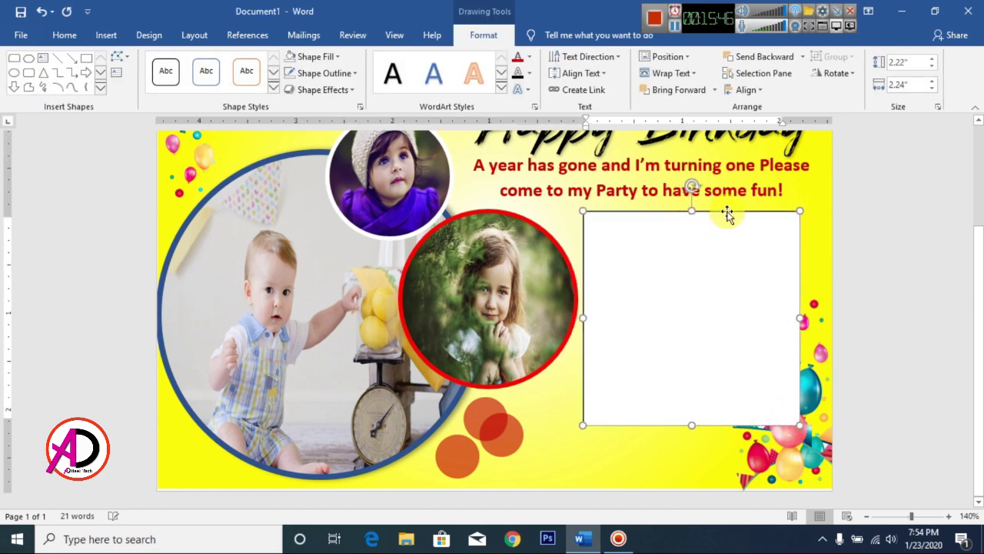
click(64, 36)
click(351, 86)
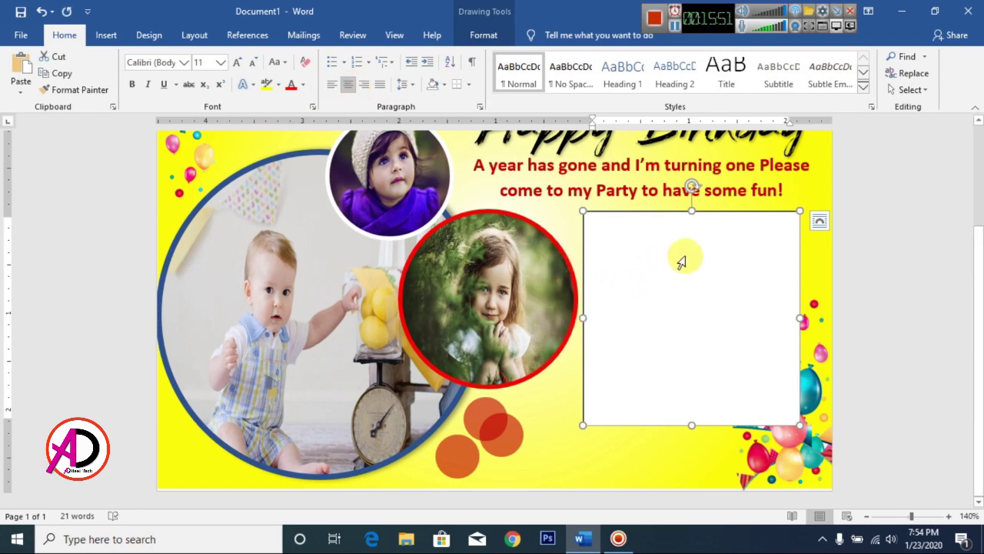
click(776, 264)
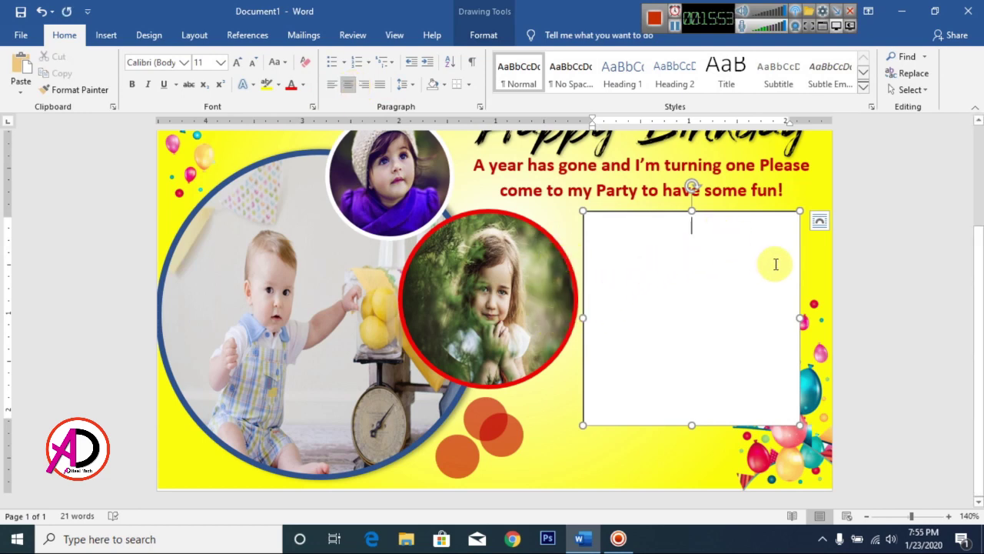
text(S)
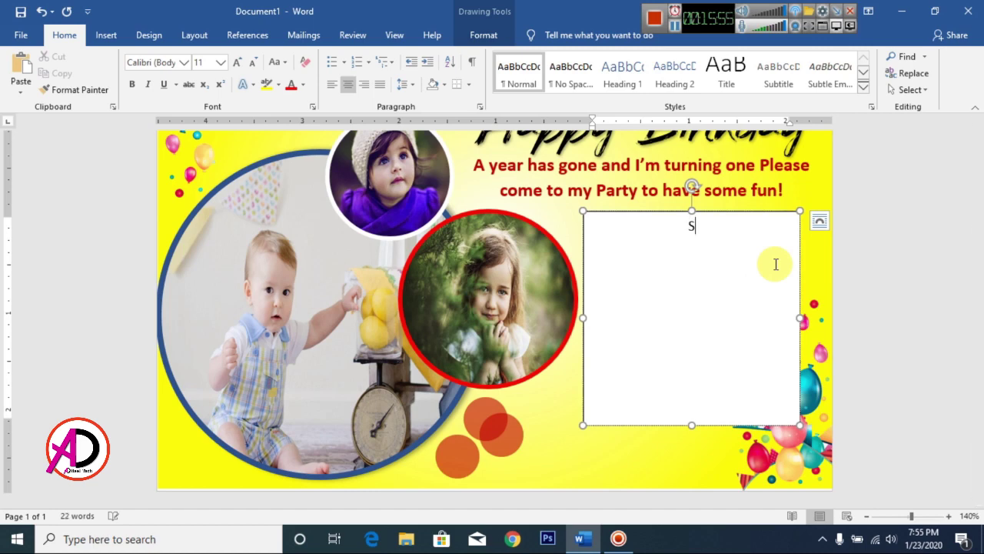
text(aturday 2nd Feb 2020)
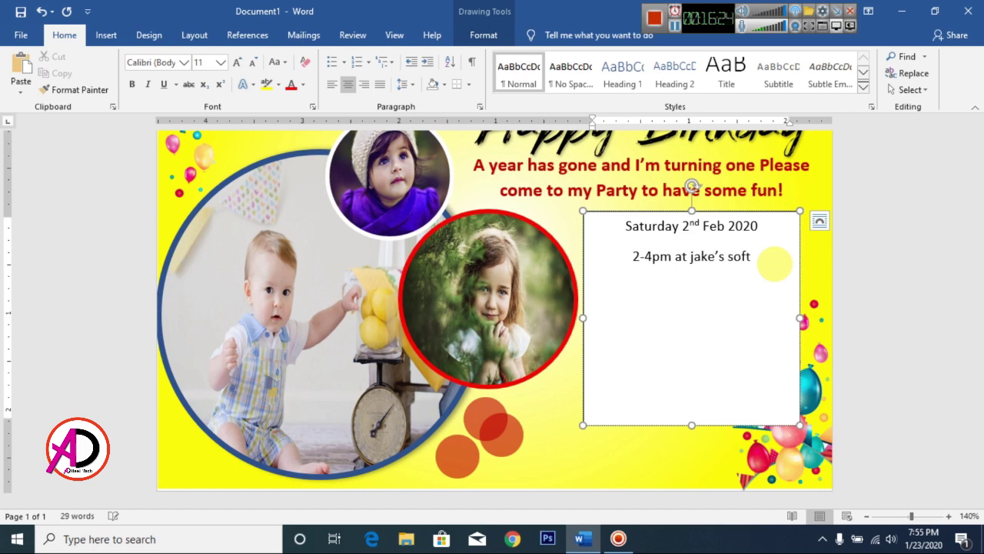
text( Cove GU149QJ)
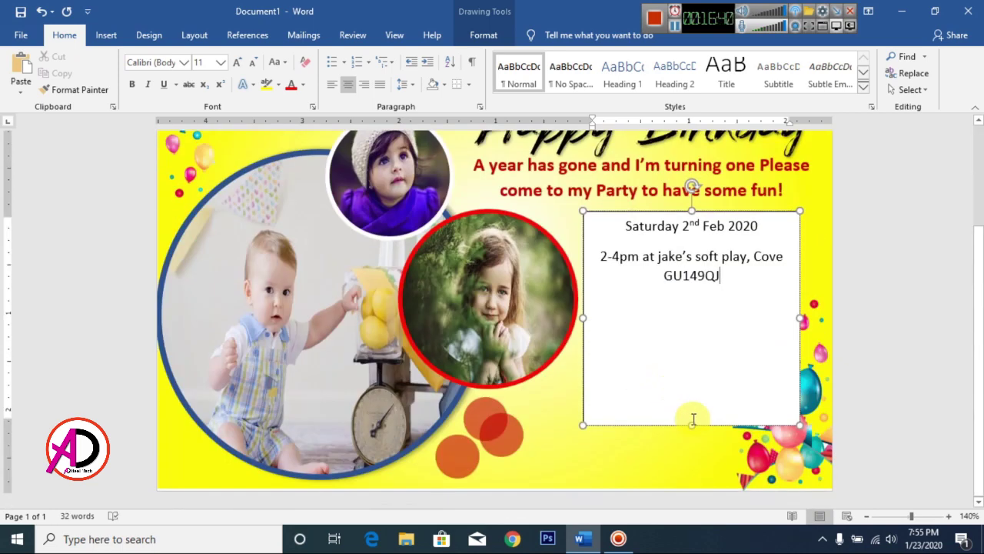
key(Return)
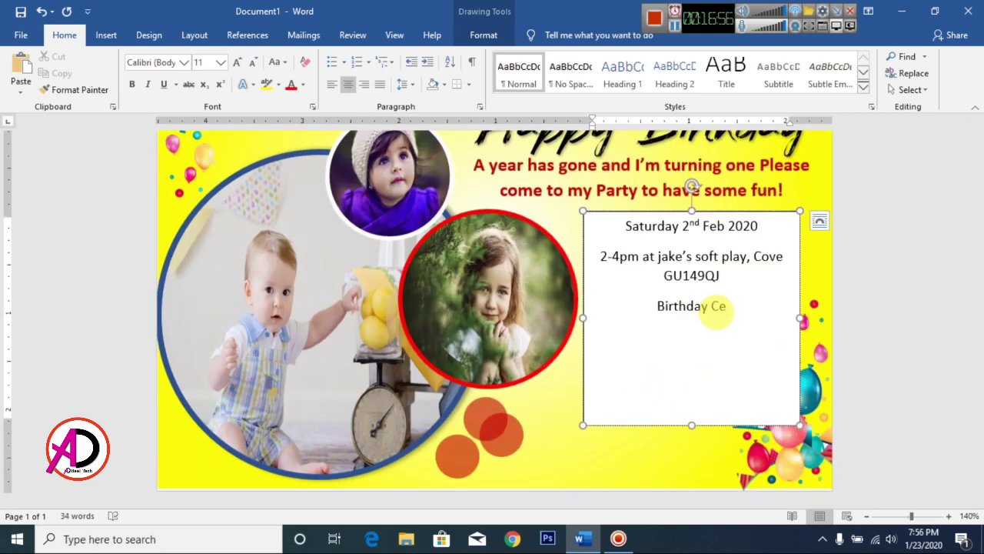
text(Date)
triple_click(698, 306)
key(ctrl+c)
click(626, 226)
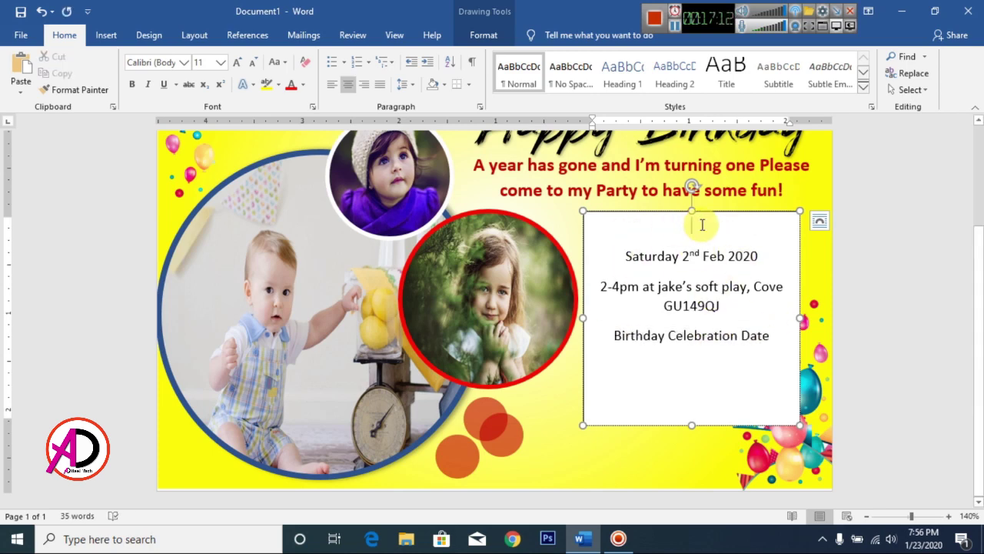
key(ctrl+v)
Add the Party Time 2-3pm line and the 4-5 pm dinner time line
click(598, 326)
text(Pat)
key(Return)
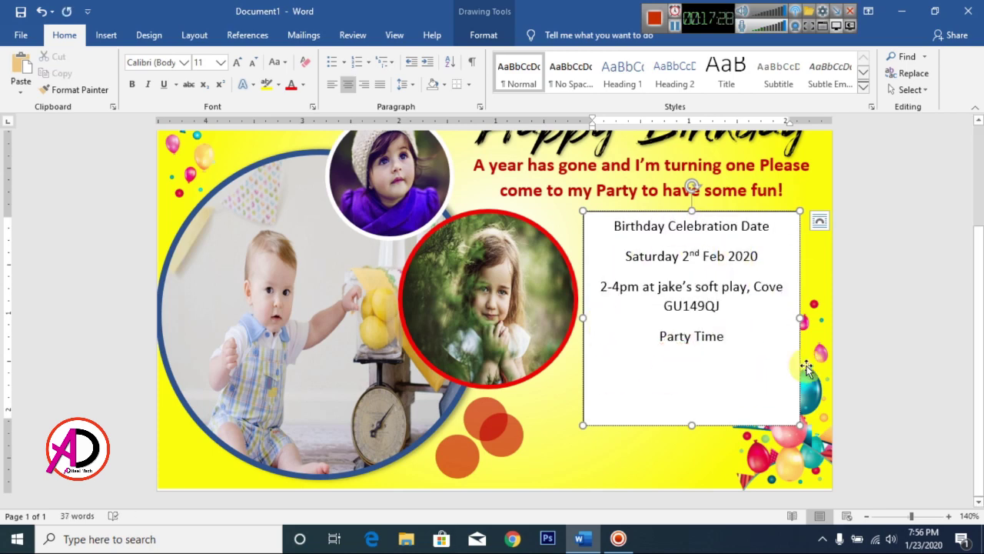
text(3)
key(BackSpace)
text(3)
click(708, 354)
text(4- 5 pm Dinner Time)
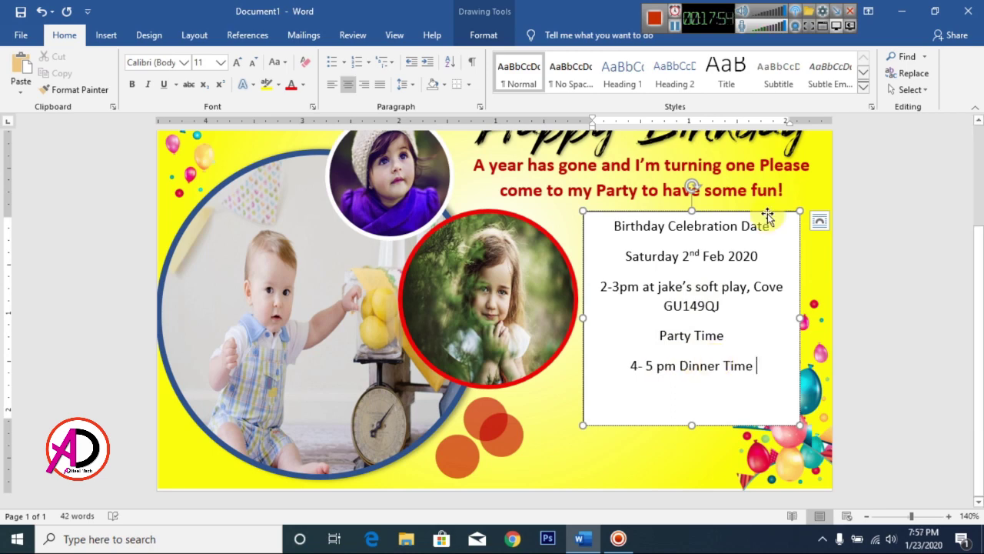
Move the text box slightly lower, shorten it and select all its text
drag(766, 215, 766, 222)
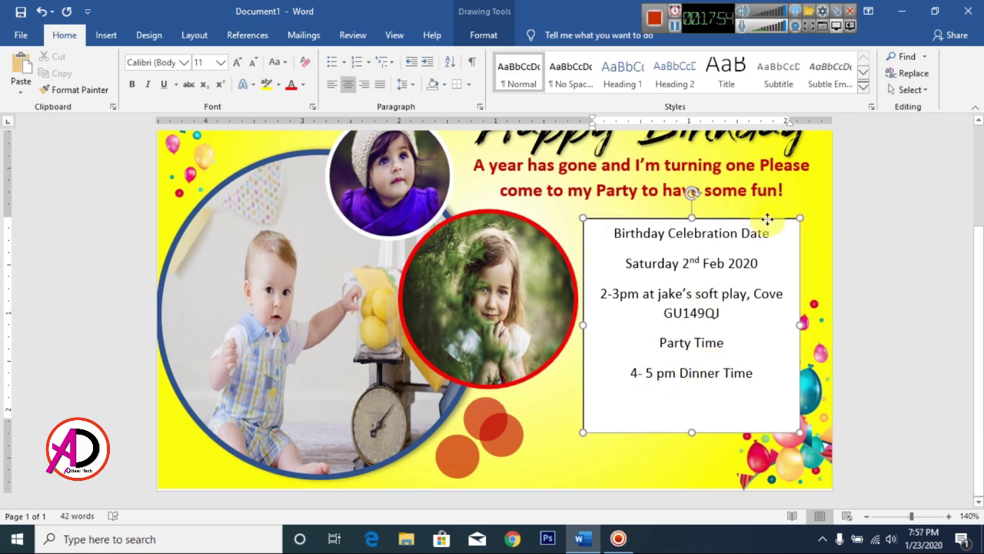
mouse_move(689, 435)
mouse_down()
mouse_move(690, 404)
mouse_move(690, 422)
mouse_up()
drag(746, 401, 622, 233)
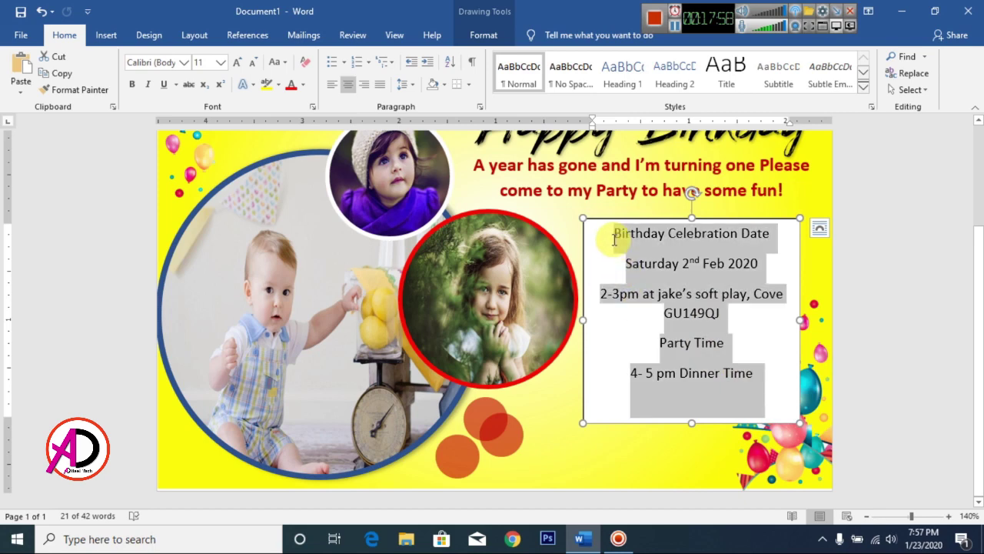
Remove paragraph spacing and make the party details bold at size 12
click(403, 84)
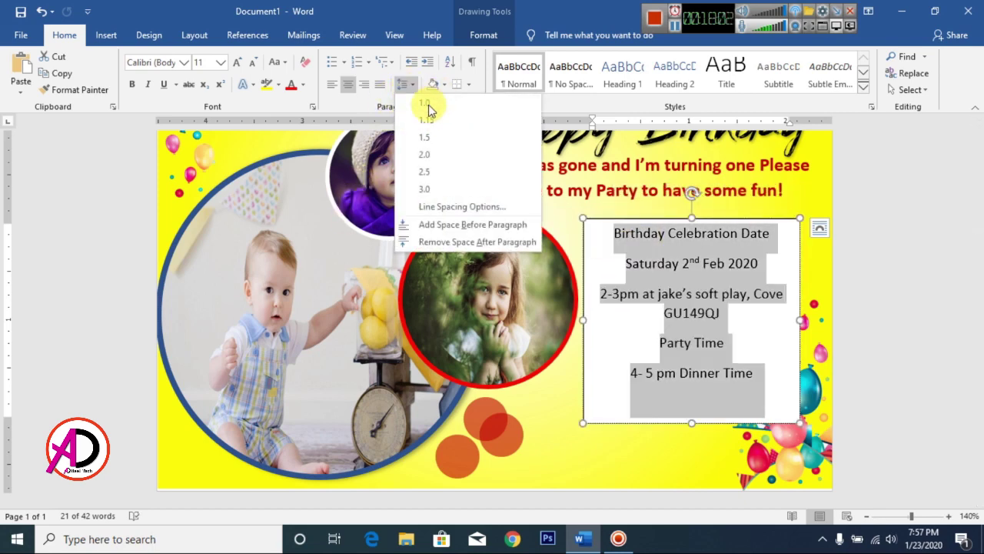
click(402, 85)
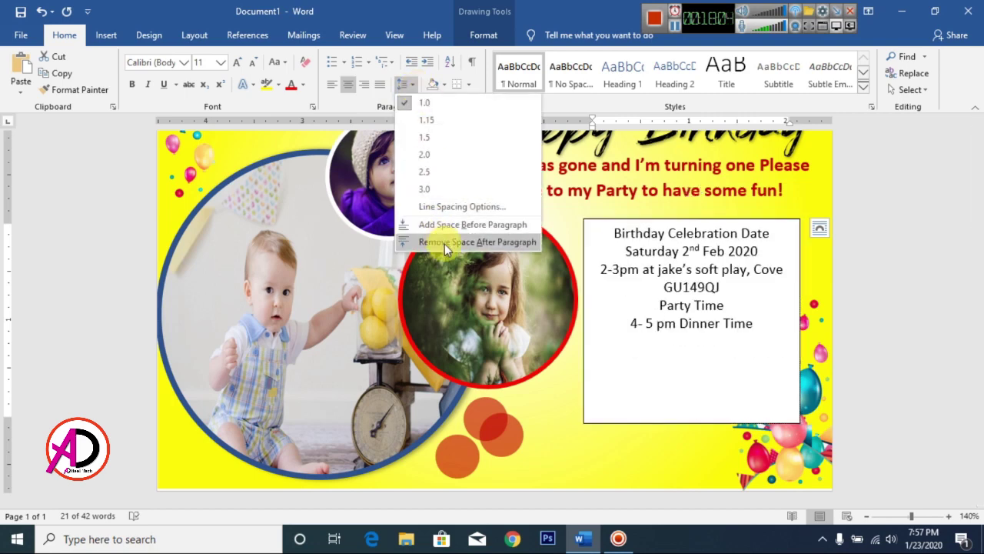
click(446, 243)
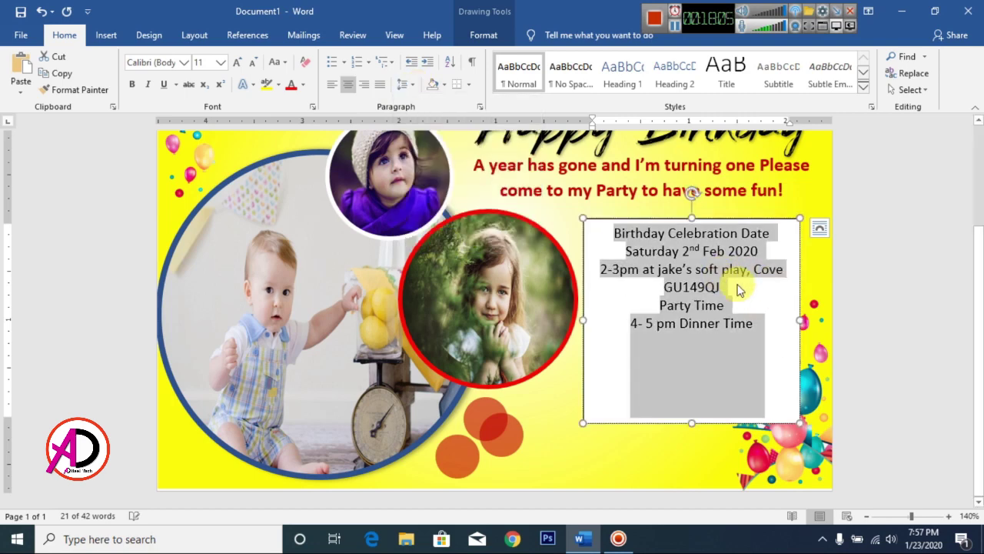
click(133, 85)
click(241, 67)
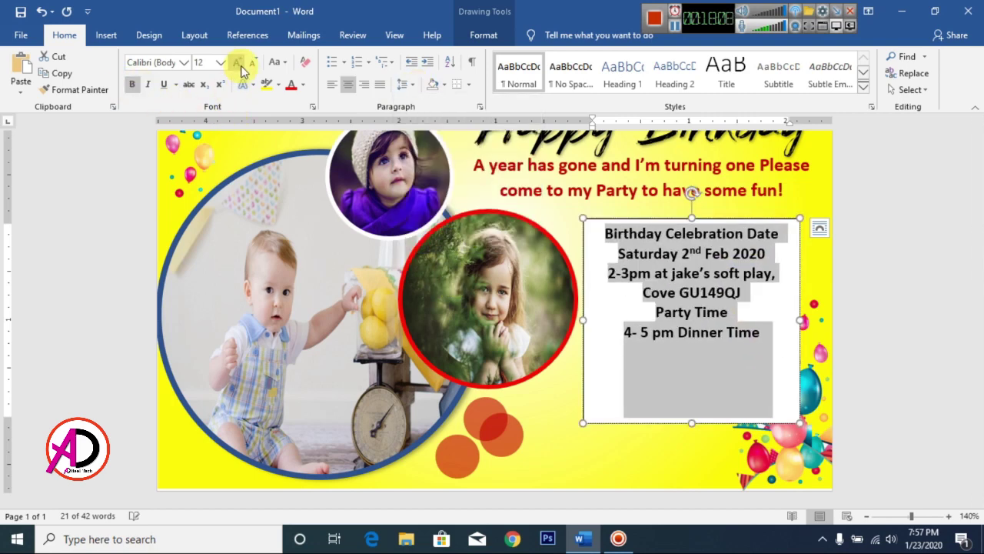
click(239, 65)
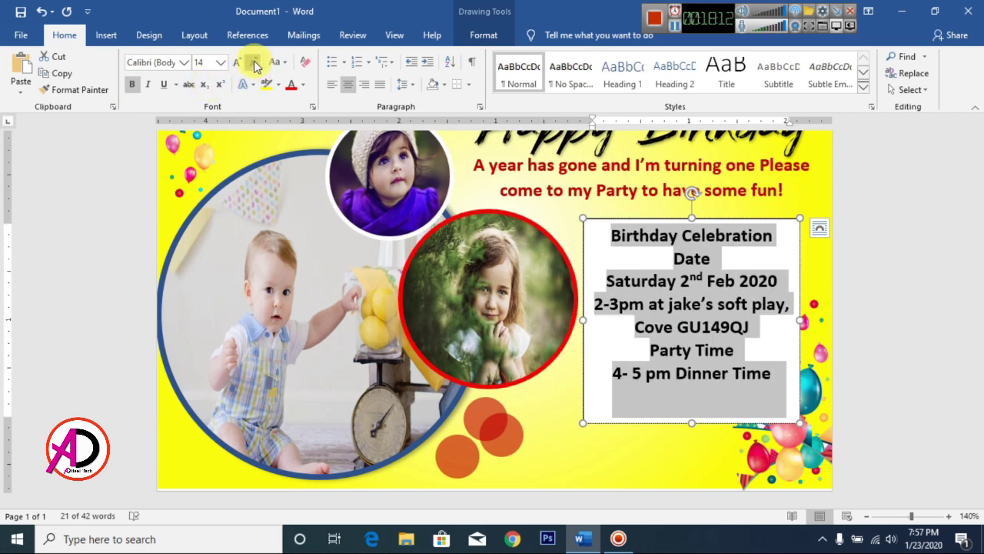
click(257, 64)
Move the party details box slightly lower and shorten it to fit the text
drag(738, 218, 730, 228)
drag(685, 434, 687, 372)
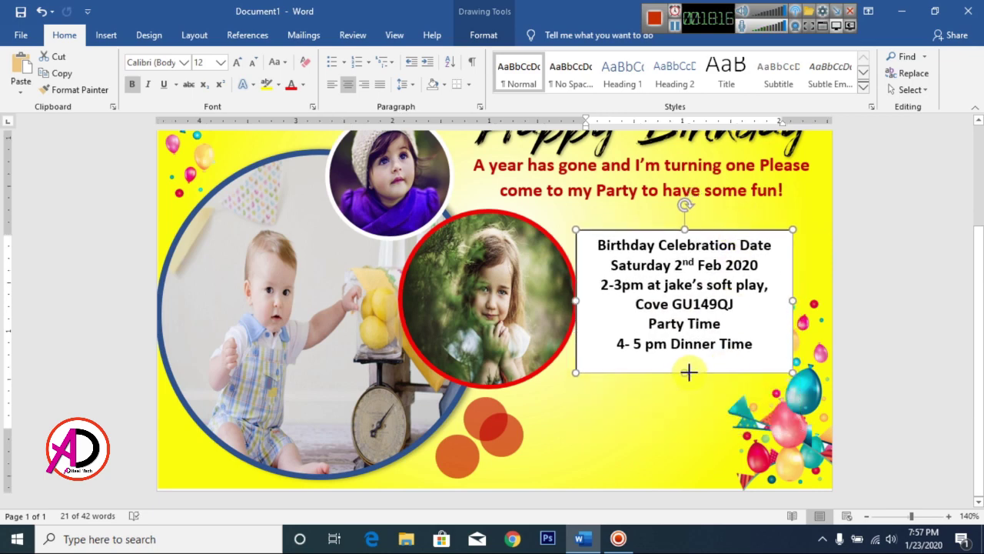
drag(725, 233, 725, 243)
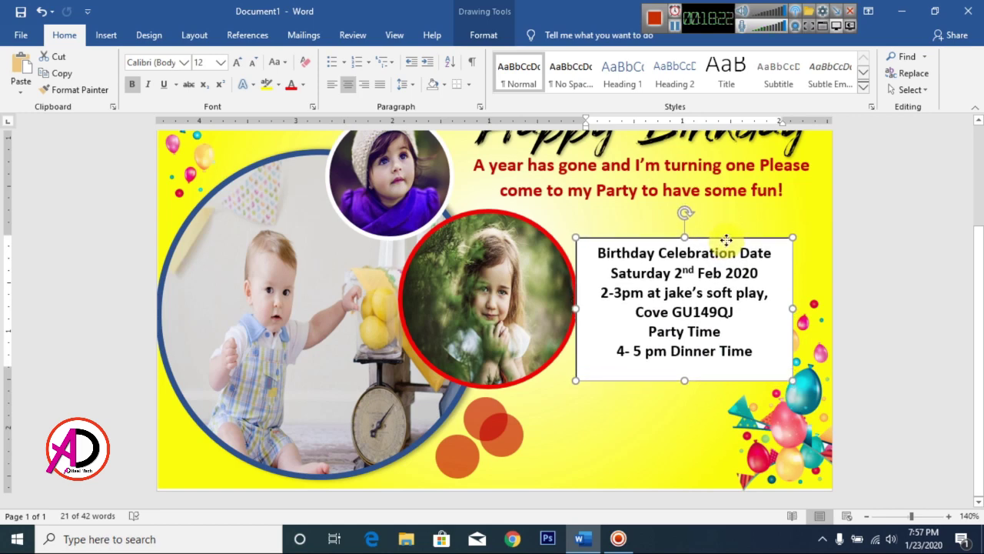
Give the party details box No Fill and No Outline
click(484, 34)
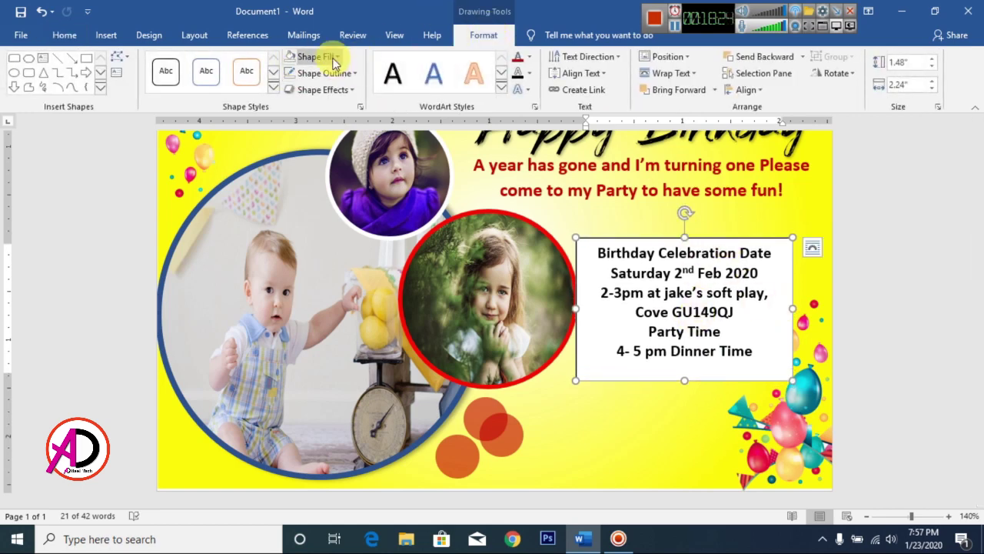
click(327, 57)
click(321, 180)
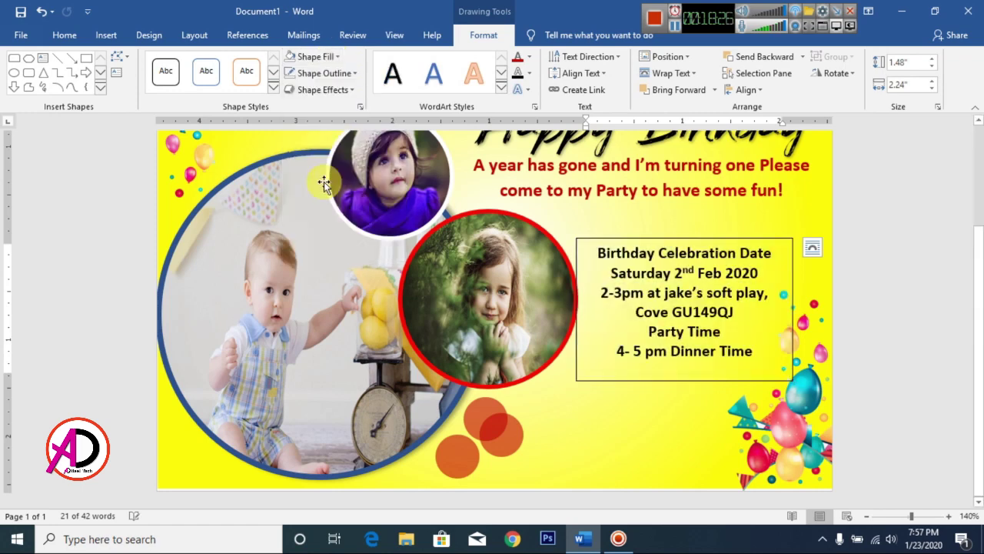
click(324, 74)
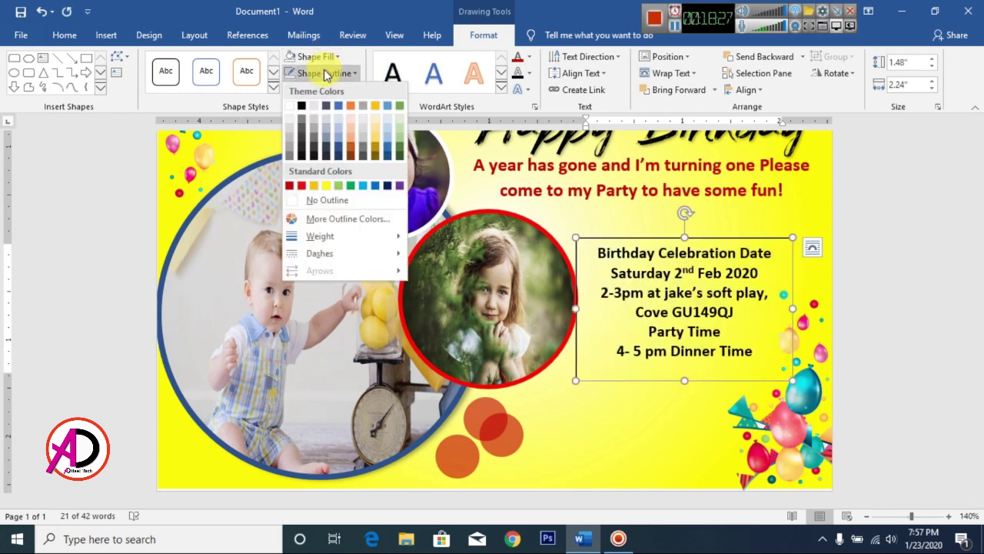
click(315, 199)
Colour the party details text dark blue, trim the box and move it lower
drag(758, 358, 597, 250)
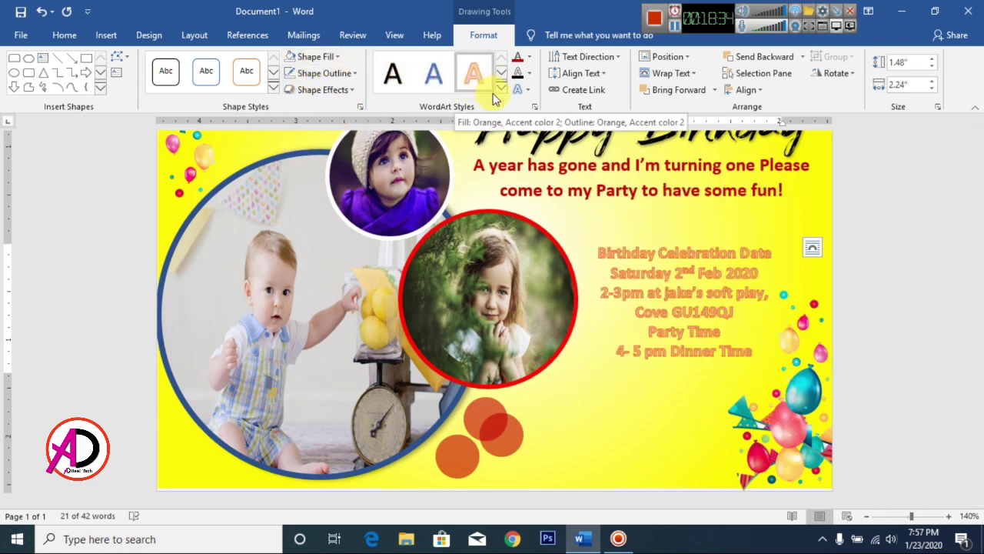
click(529, 58)
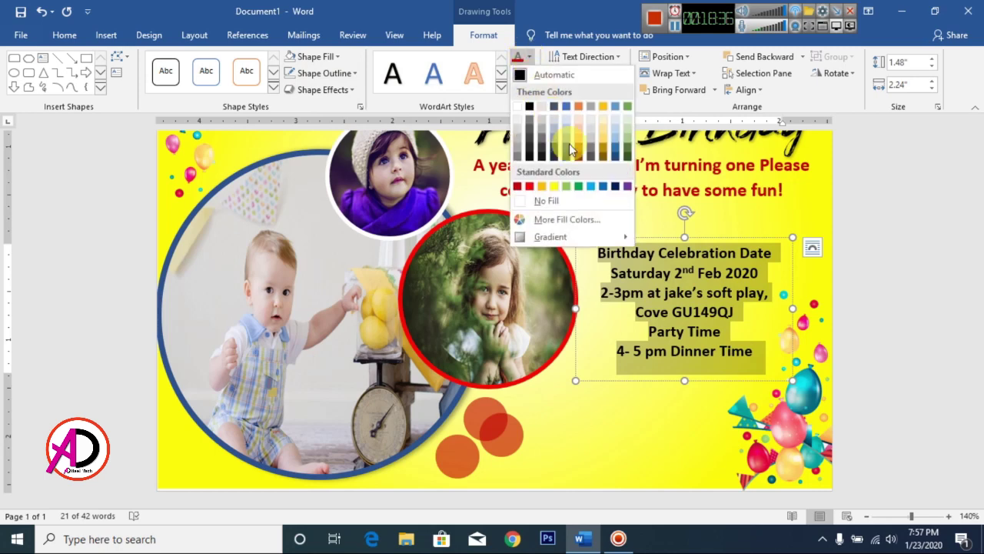
click(617, 187)
drag(745, 243, 746, 234)
drag(687, 372, 685, 363)
drag(734, 231, 733, 271)
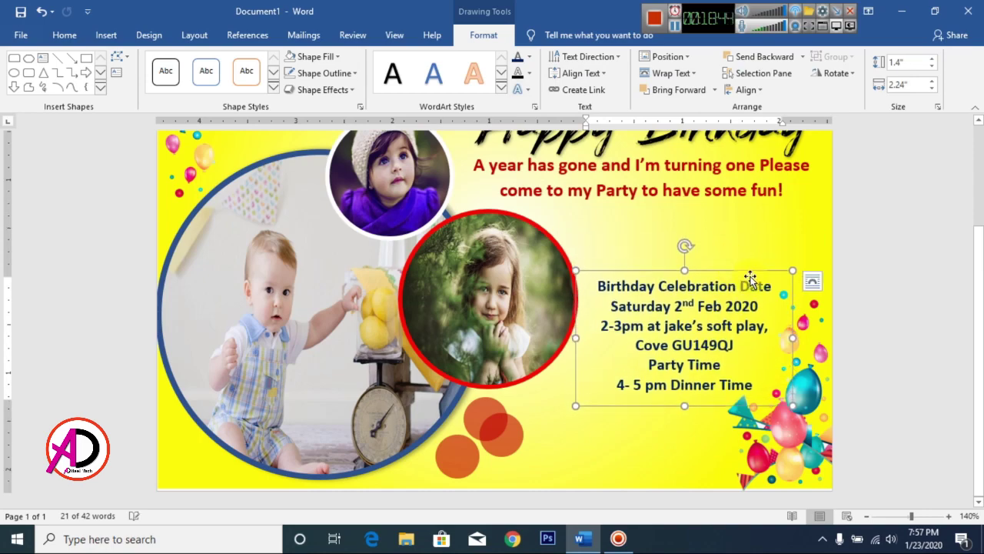
Insert the balloon-png-image-1535 picture into the invitation
click(905, 292)
ctrl+scroll(892, 323, down, 6)
ctrl+scroll(837, 354, up, 3)
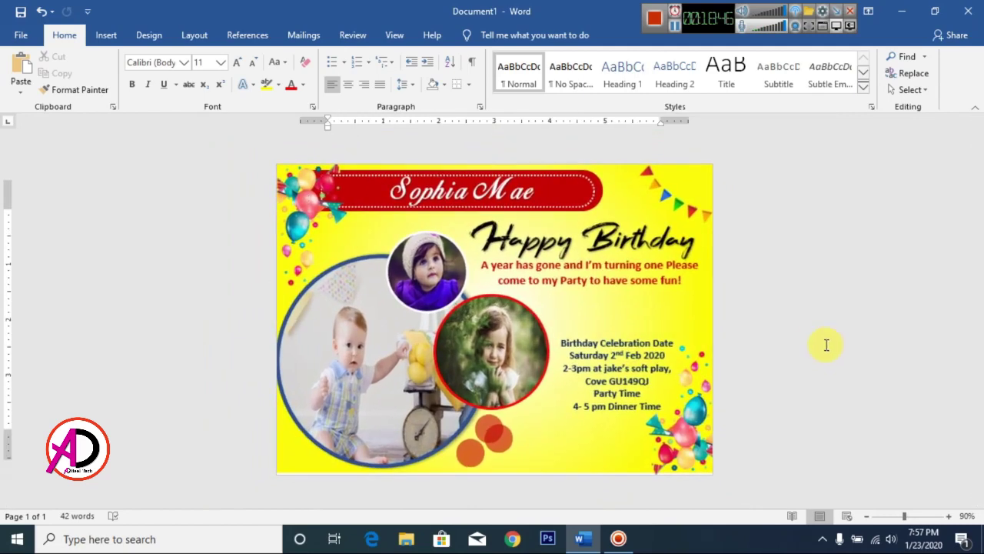
ctrl+scroll(519, 238, down, 1)
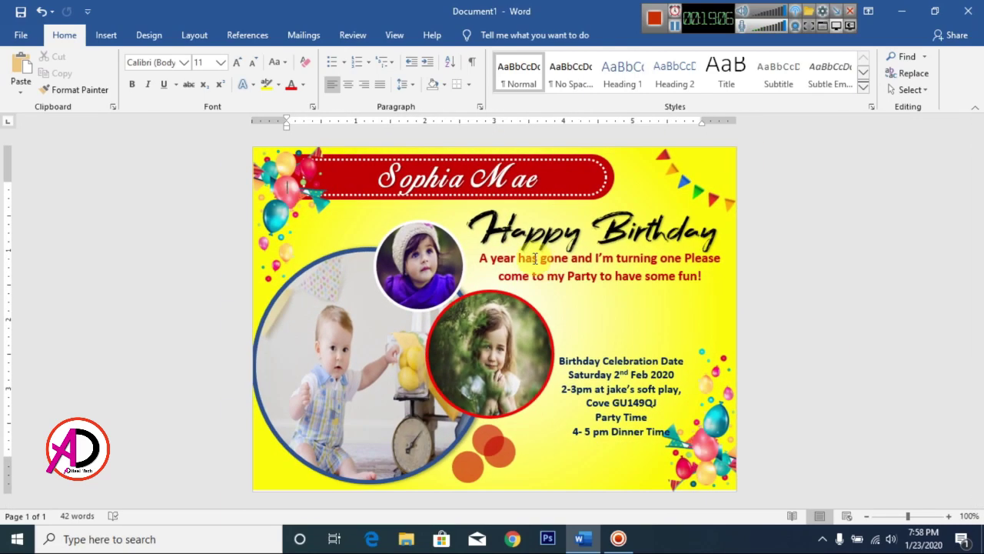
ctrl+scroll(626, 350, down, 5)
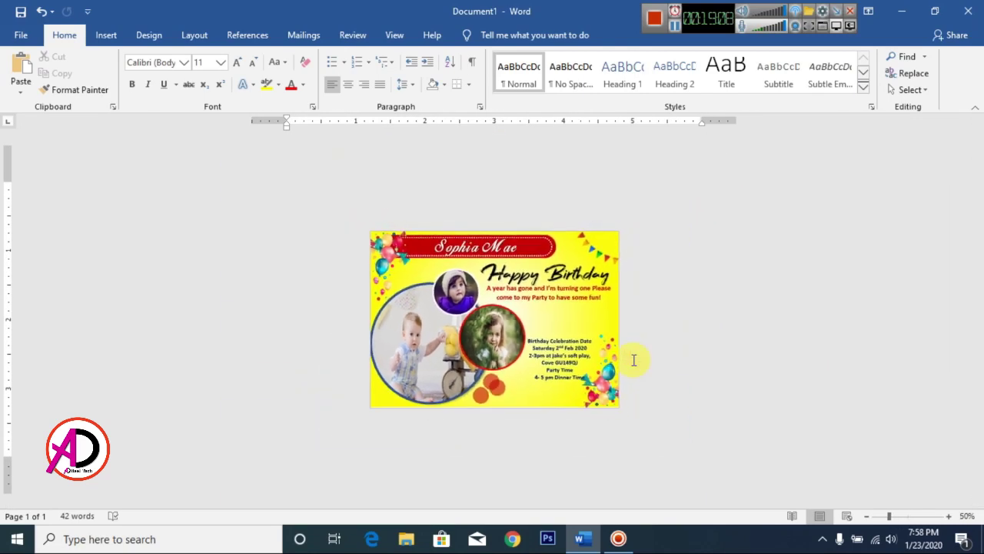
ctrl+scroll(538, 369, up, 4)
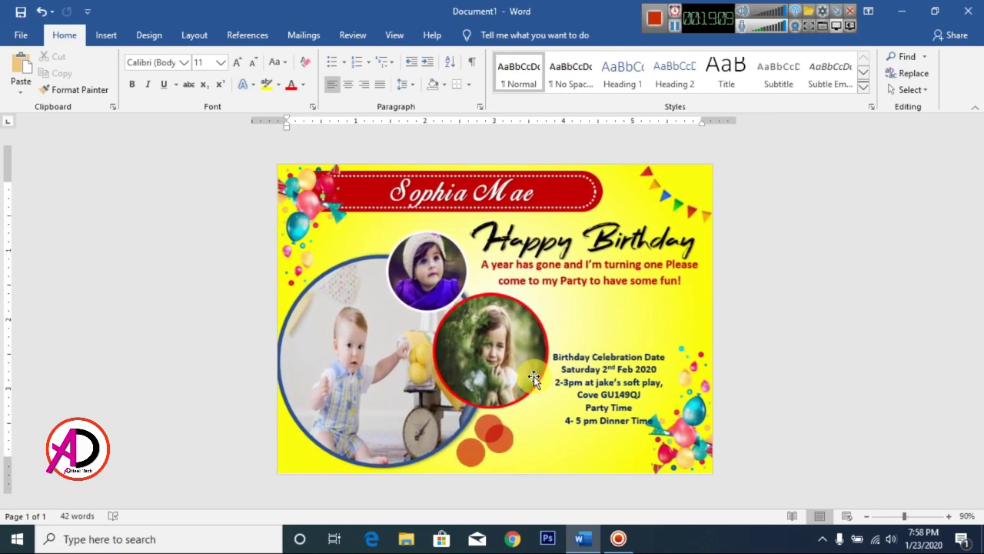
click(107, 35)
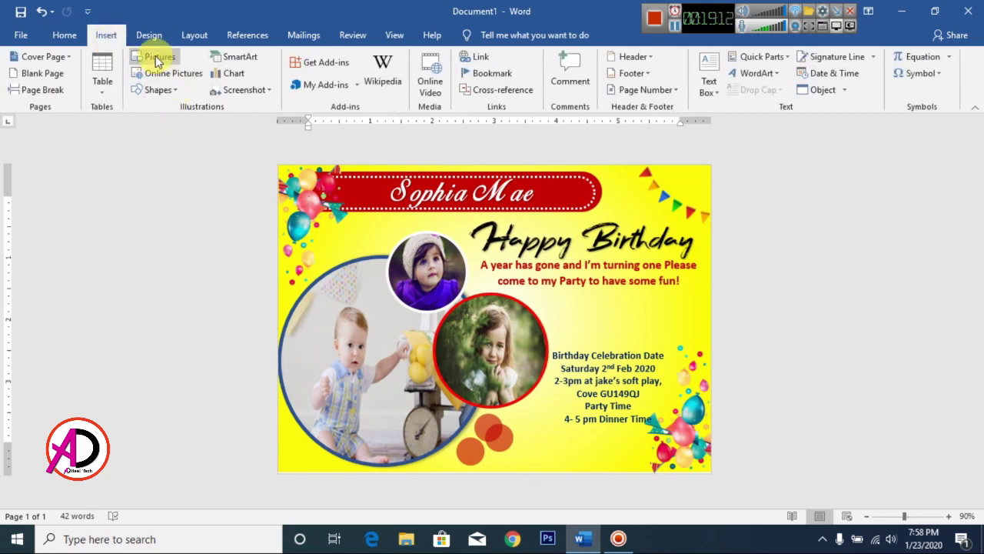
click(158, 56)
drag(448, 146, 449, 193)
click(164, 226)
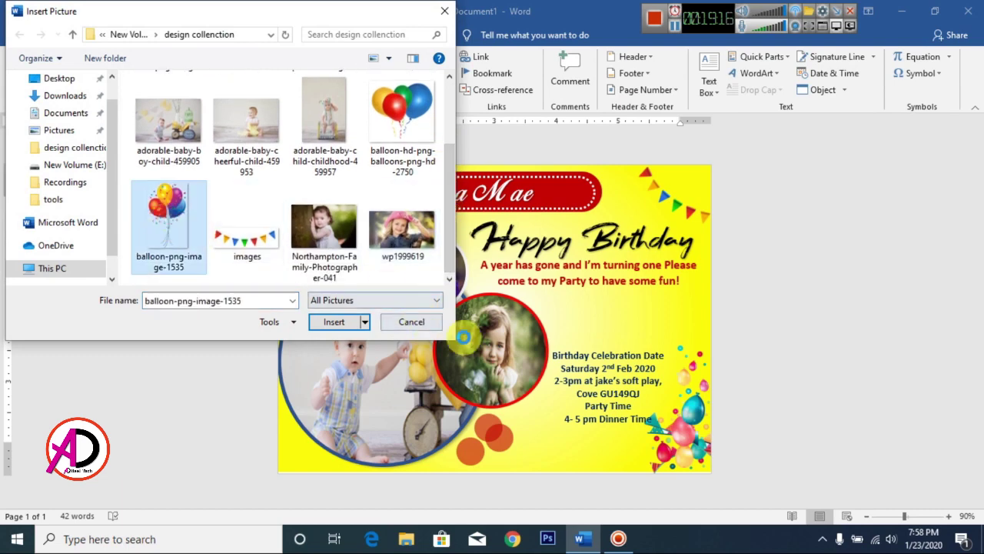
click(326, 326)
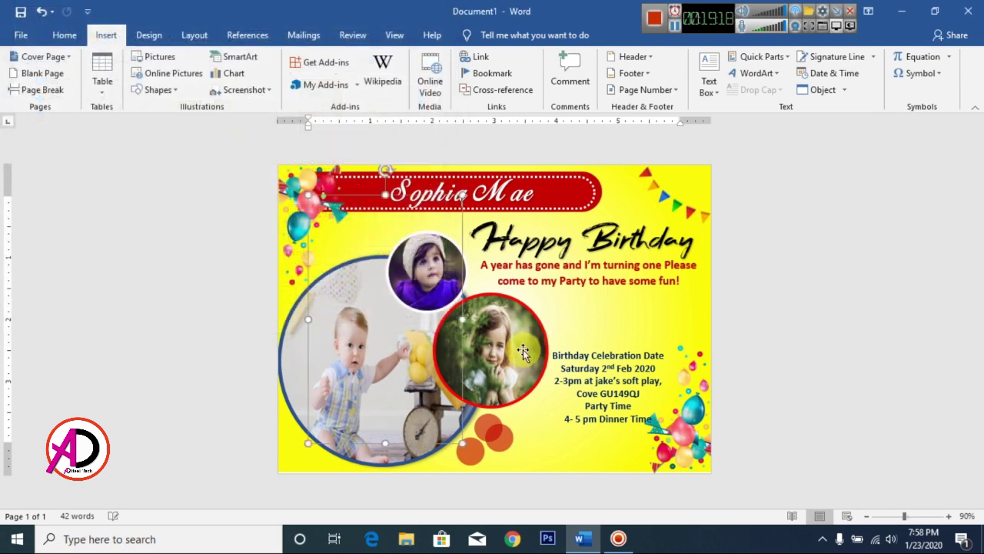
Set the balloon picture In Front of Text, shrink it and undo its last move
click(655, 73)
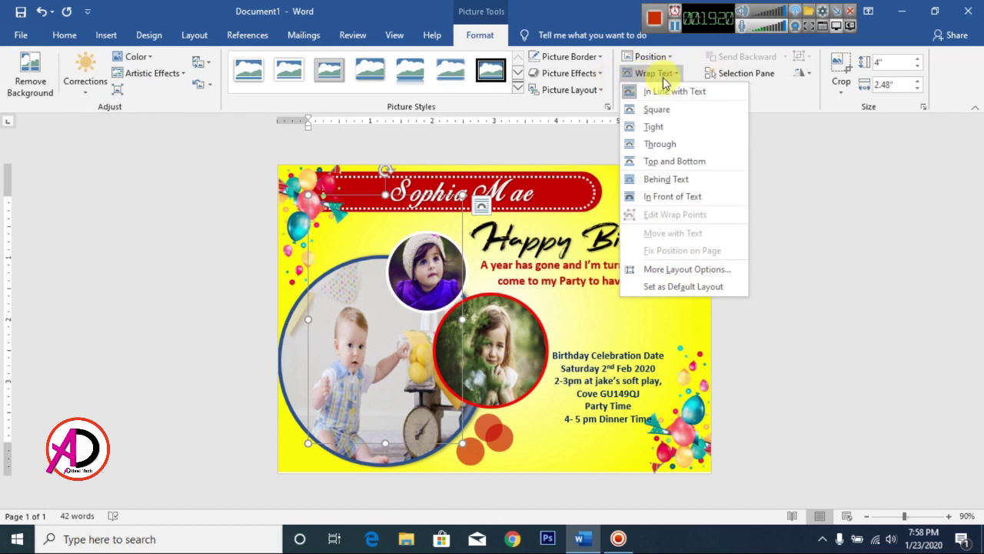
click(672, 197)
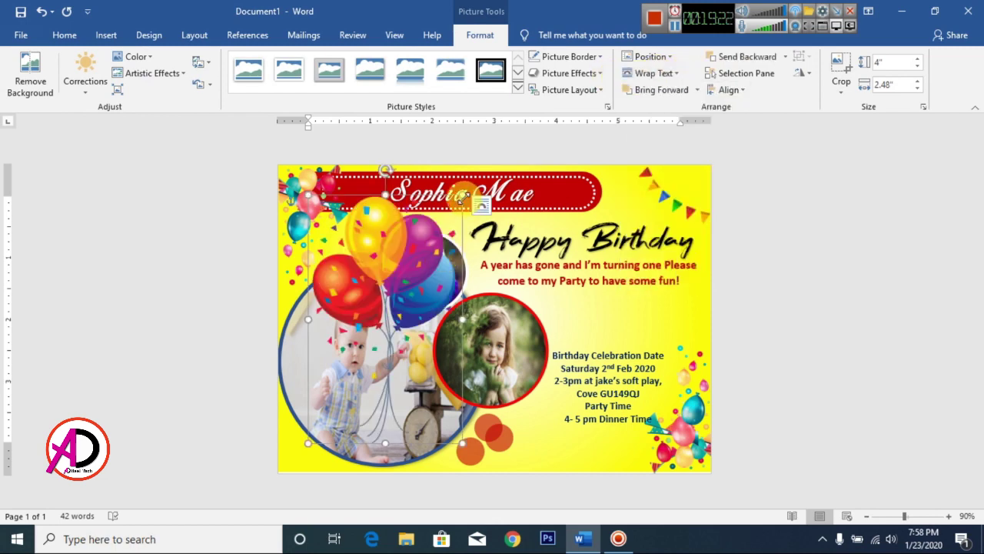
drag(461, 197, 560, 318)
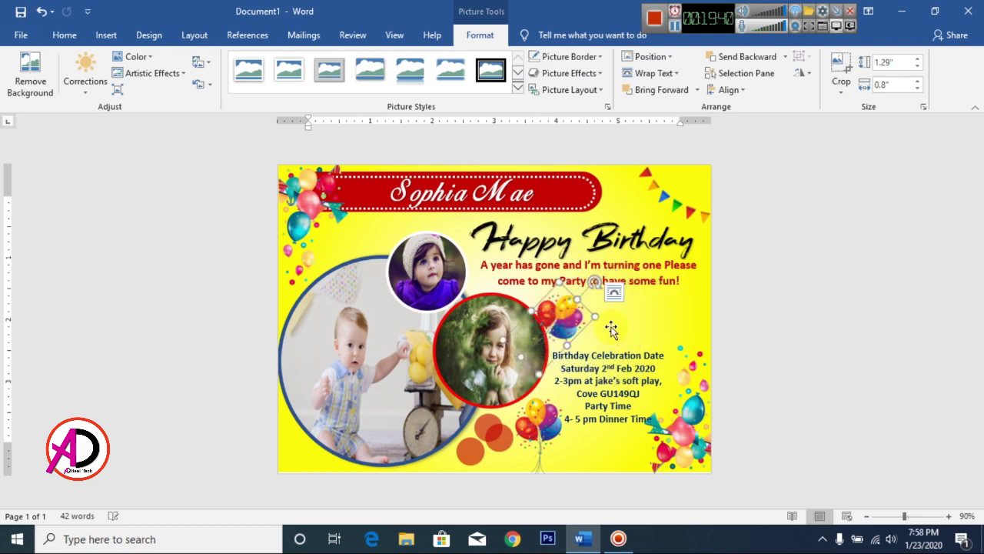
click(773, 336)
click(561, 318)
key(ctrl+z)
click(804, 303)
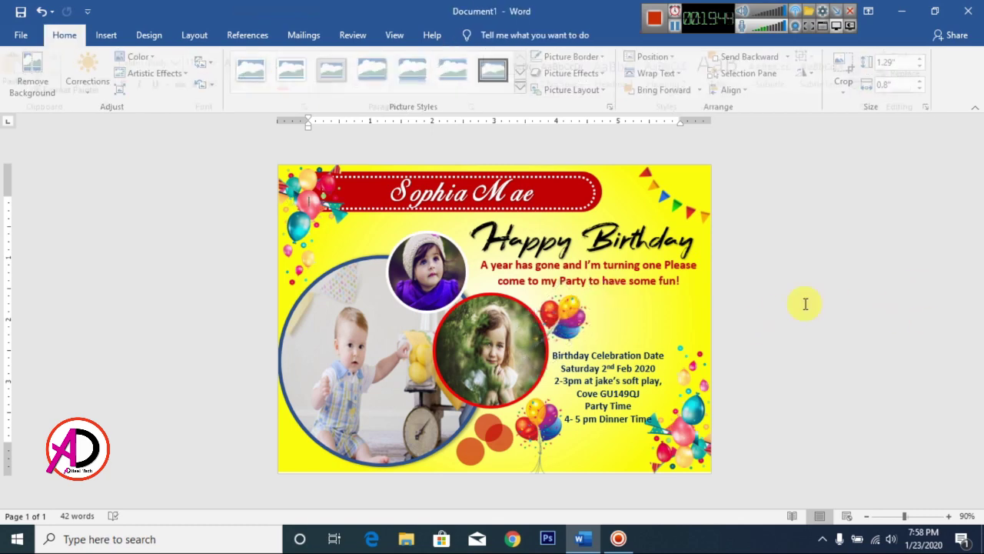
scroll(653, 377, down, 2)
scroll(653, 377, up, 2)
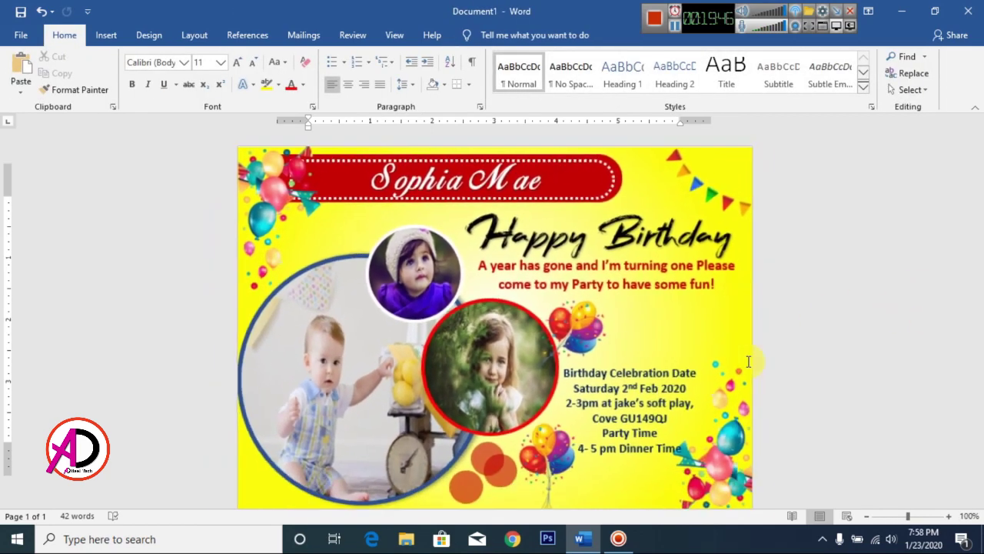
click(597, 190)
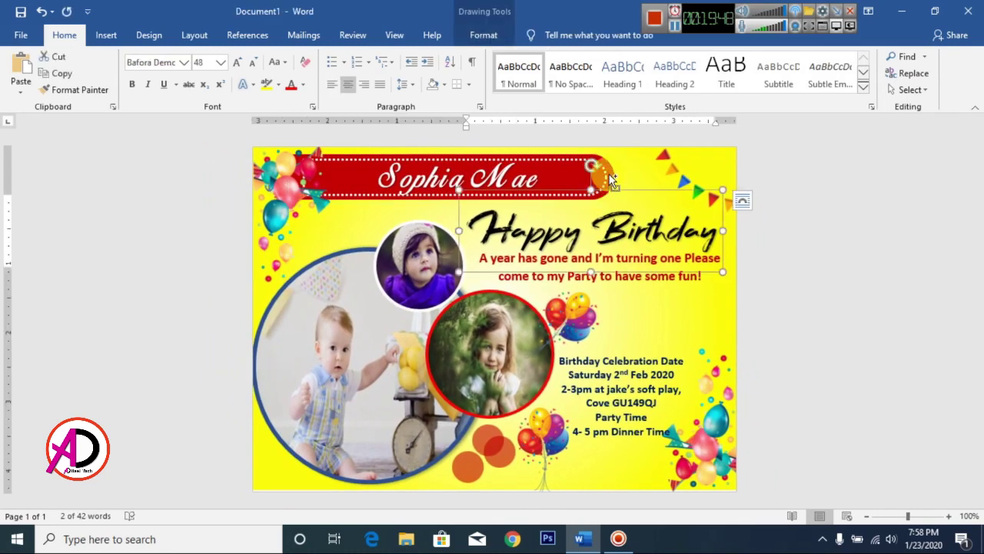
click(633, 165)
click(609, 170)
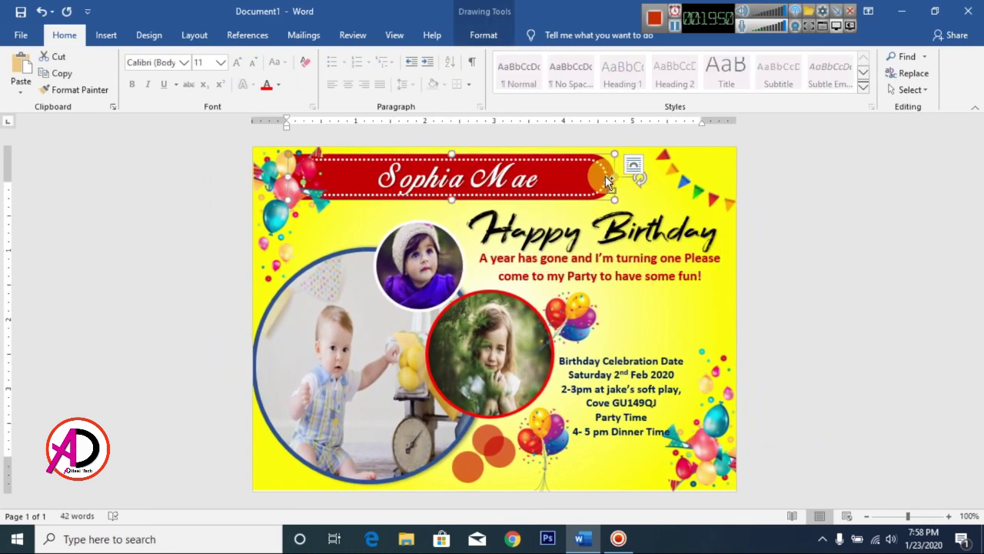
click(605, 175)
key(Down)
key(Down)
key(Down)
key(Down)
key(Down)
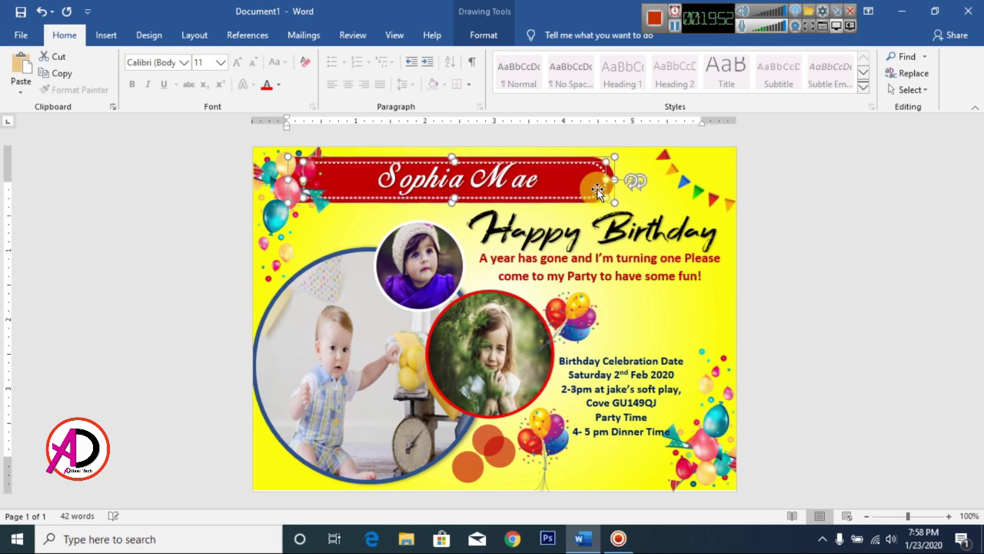
click(384, 180)
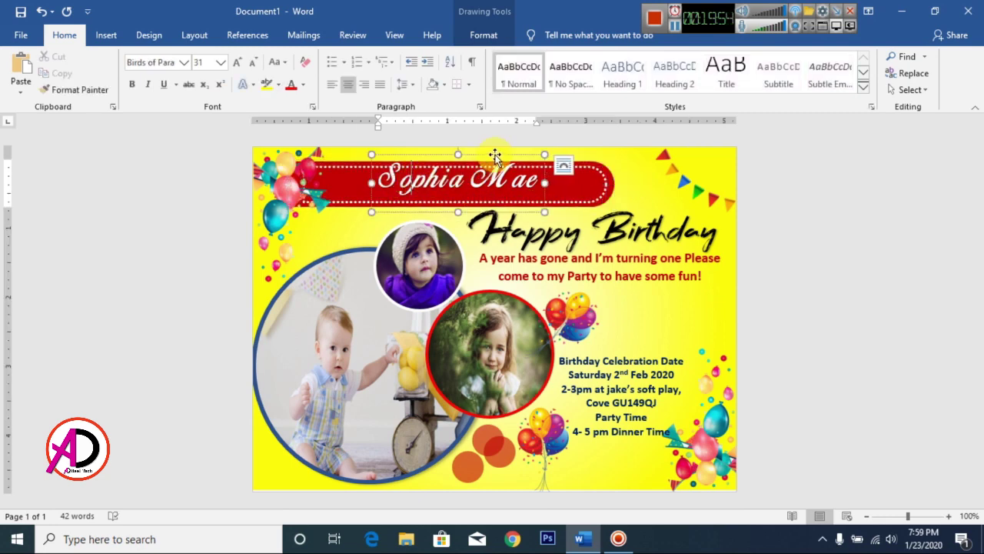
click(822, 222)
scroll(586, 375, down, 2)
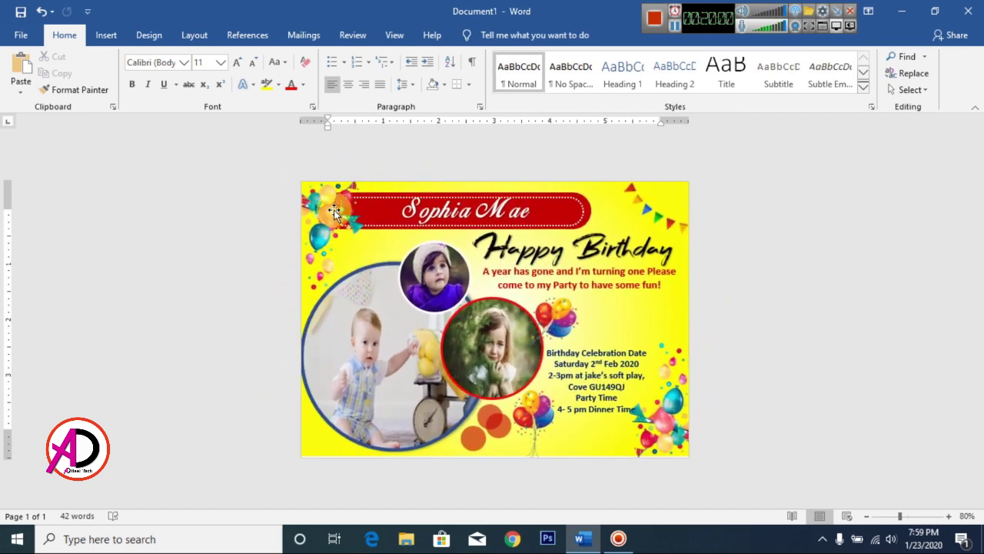
Draw a rectangle covering the whole invitation card
click(115, 36)
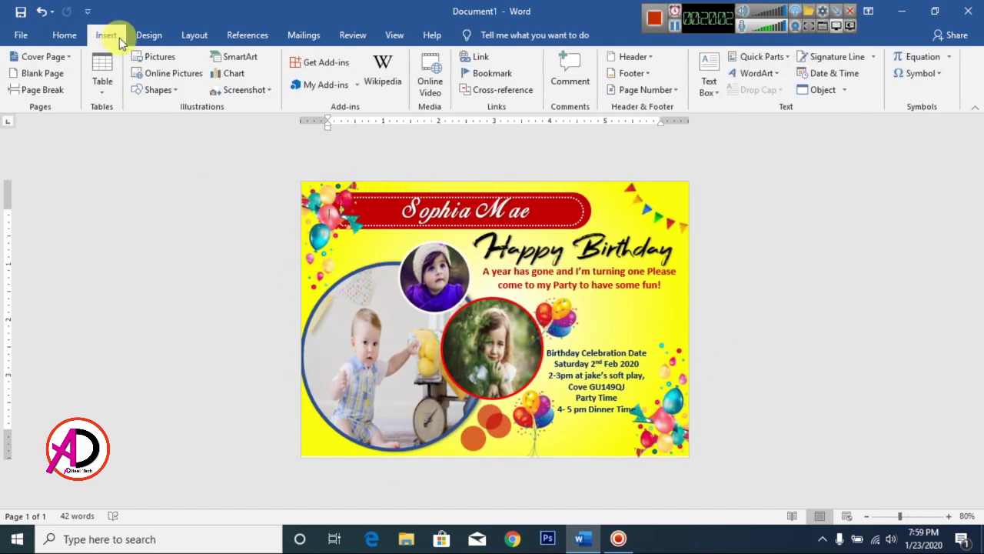
click(157, 89)
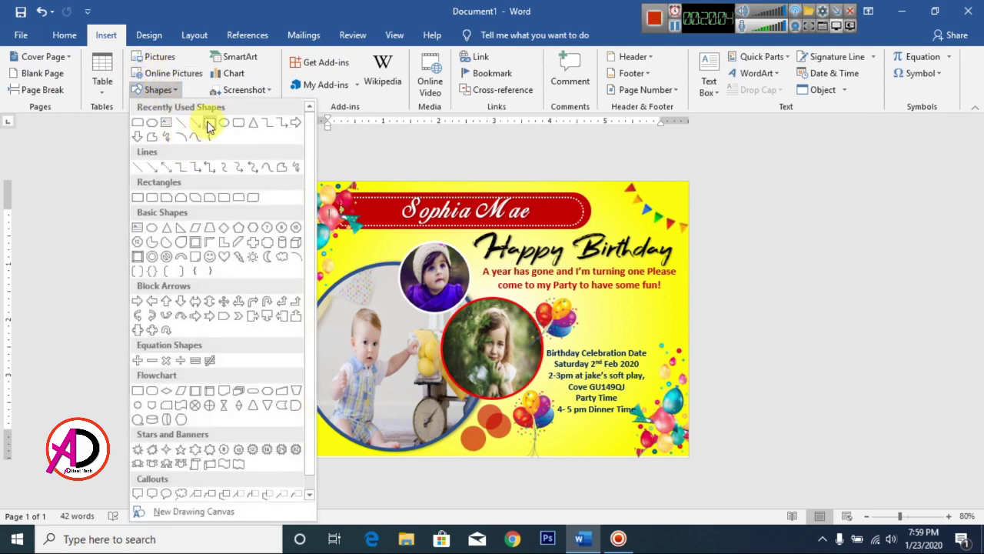
click(208, 125)
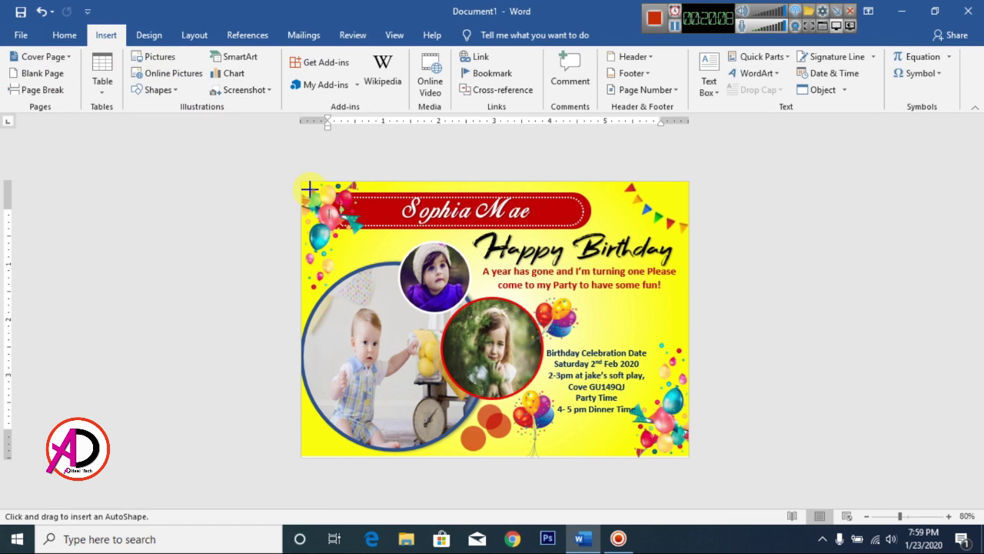
mouse_move(309, 189)
mouse_down()
mouse_move(620, 334)
mouse_move(690, 397)
mouse_move(683, 449)
mouse_up()
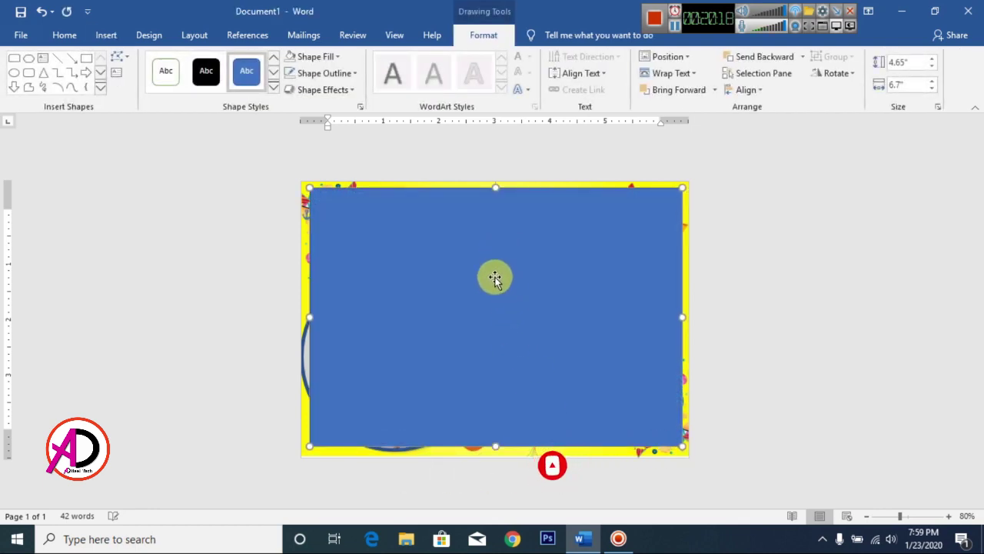
Set the rectangle to No Fill and give it a thicker outline
click(315, 56)
click(312, 183)
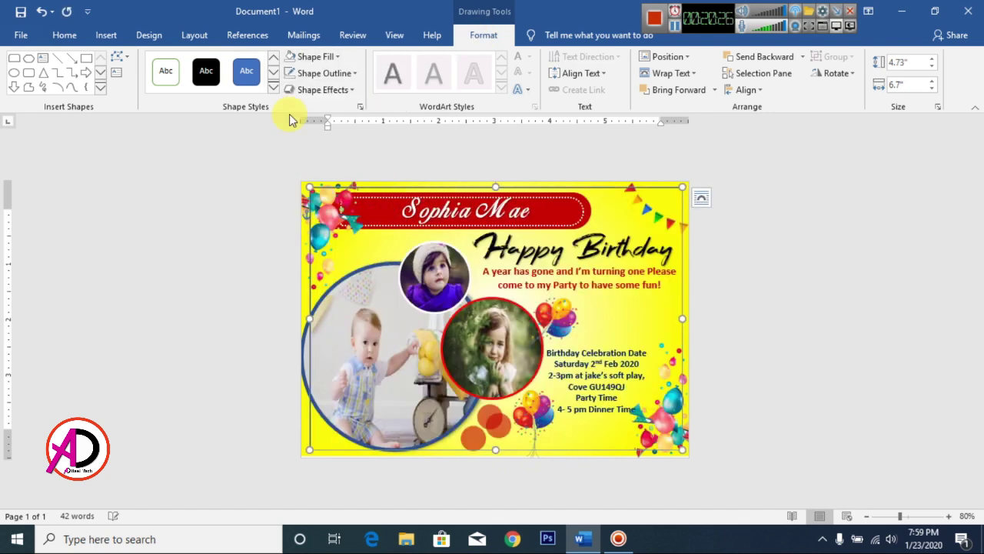
click(325, 73)
mouse_move(318, 233)
click(485, 345)
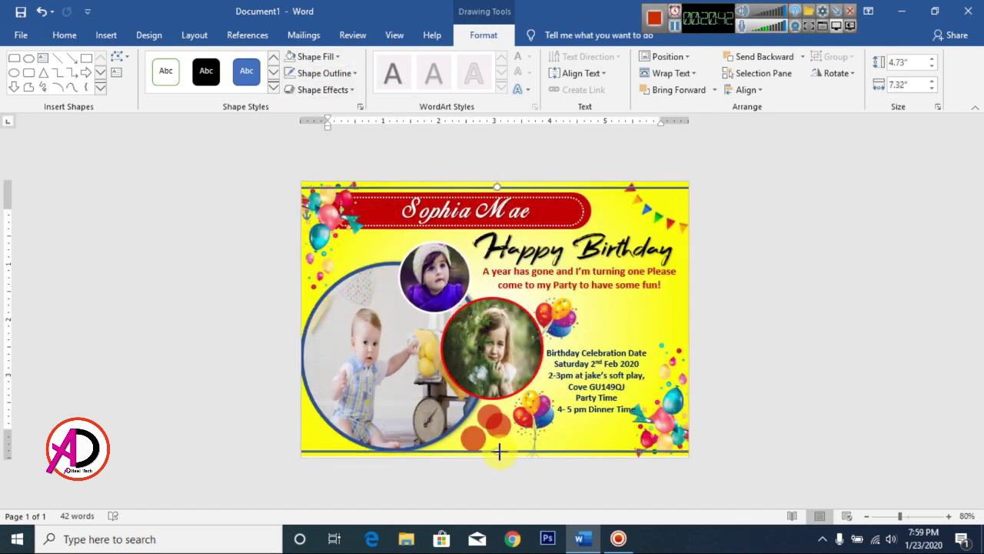
Nudge the border rectangle with arrow keys to sit just inside the card's edges
click(378, 395)
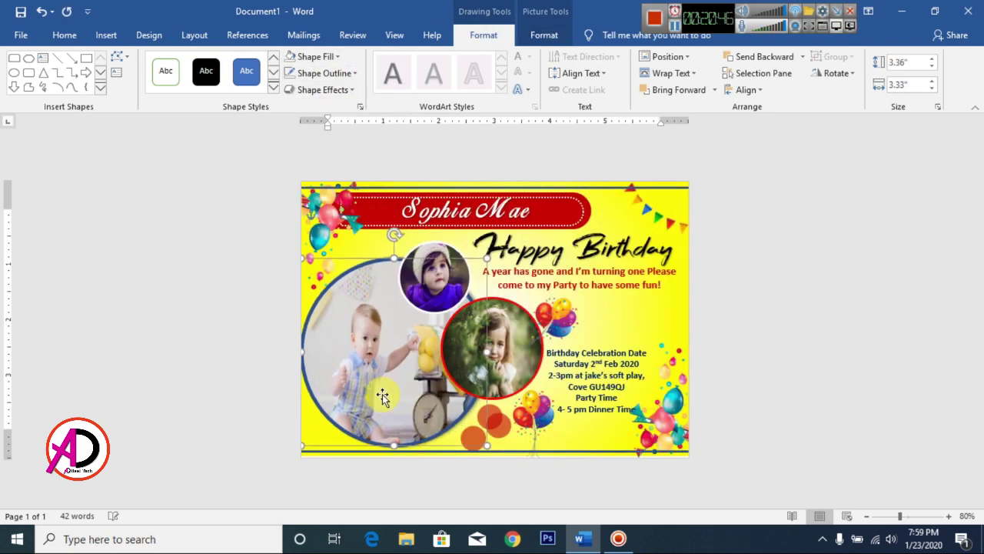
click(427, 451)
key(Left)
key(Left)
key(Left)
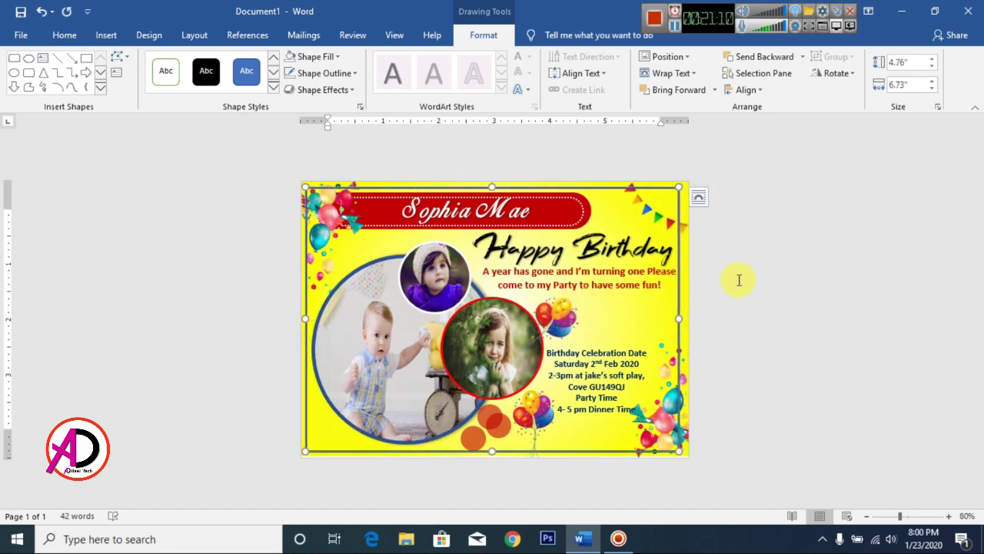
key(Right)
key(Right)
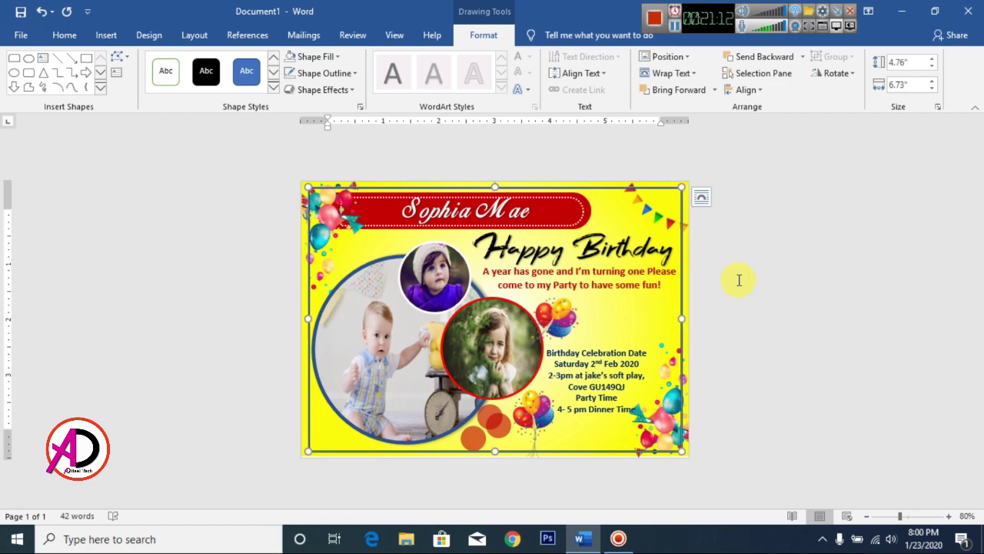
key(Up)
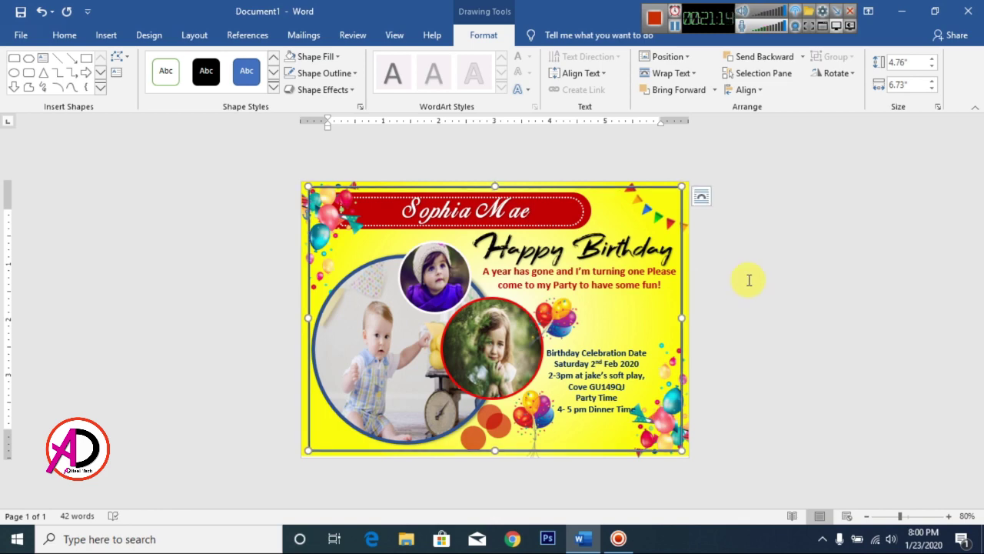
click(274, 259)
scroll(622, 306, up, 2)
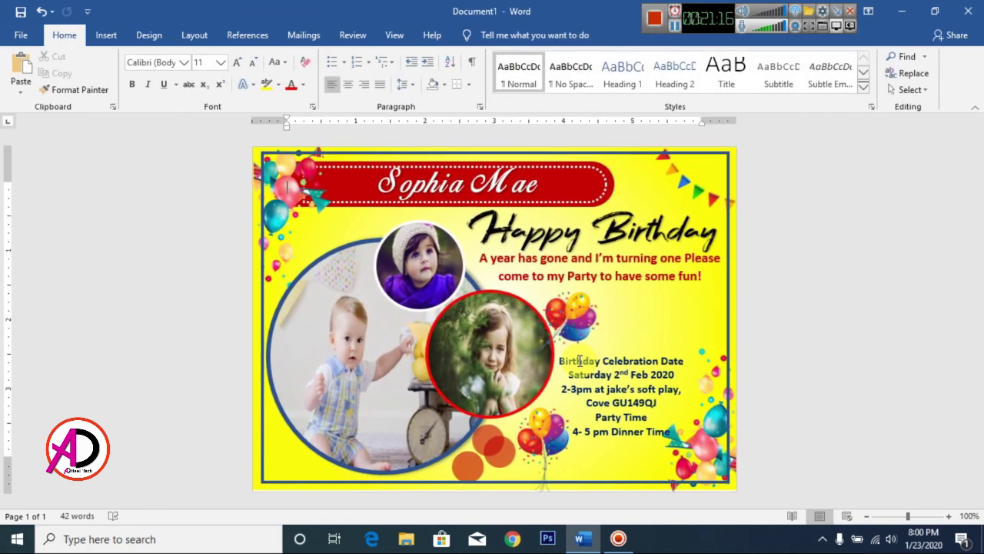